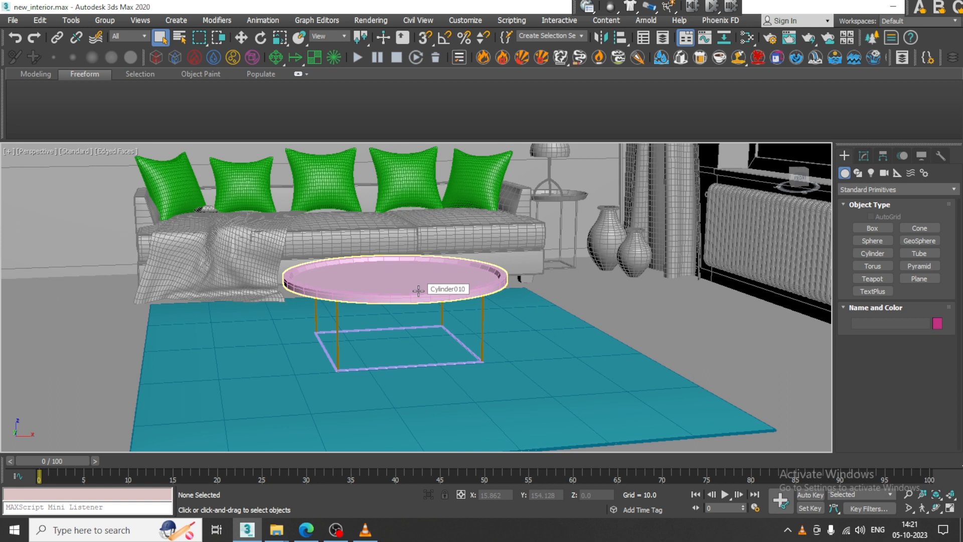
Select the coffee table's round top and open the dialog for viewing an image file.
middle_click_drag(419, 290, 389, 280, "alt")
left_click(390, 280)
middle_click_drag(379, 337, 390, 312, "alt")
left_click(13, 20)
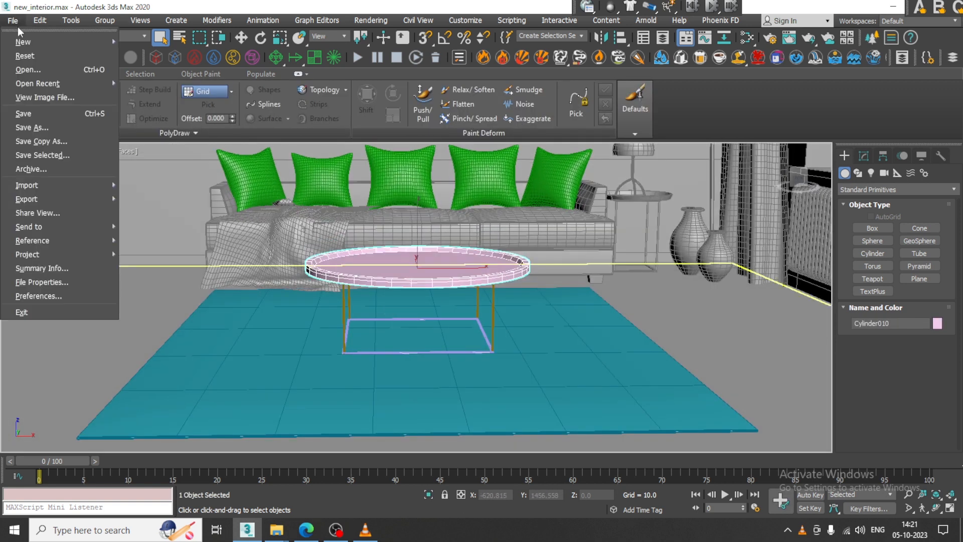
left_click(82, 95)
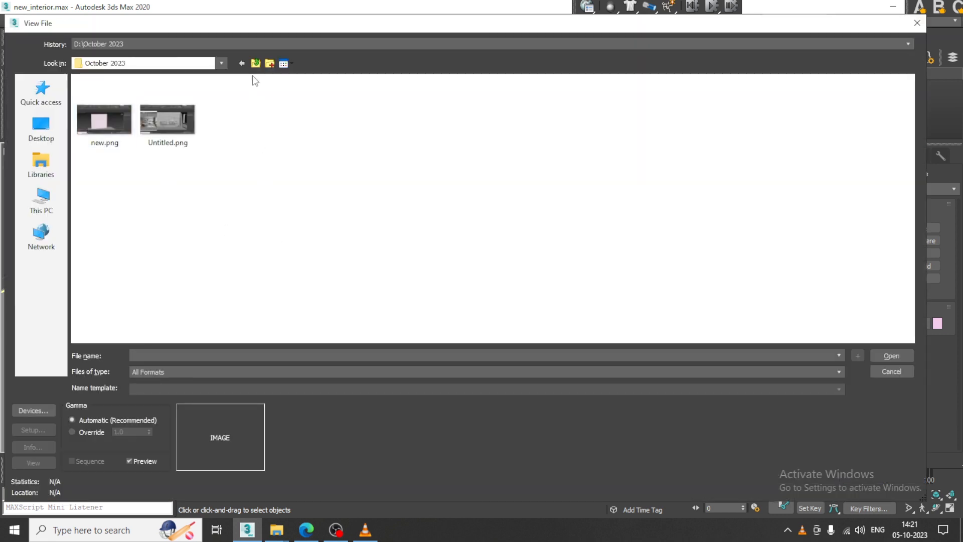
Look through Local Disk (D:) and the Downloads folder for the living-room reference image.
left_click(256, 63)
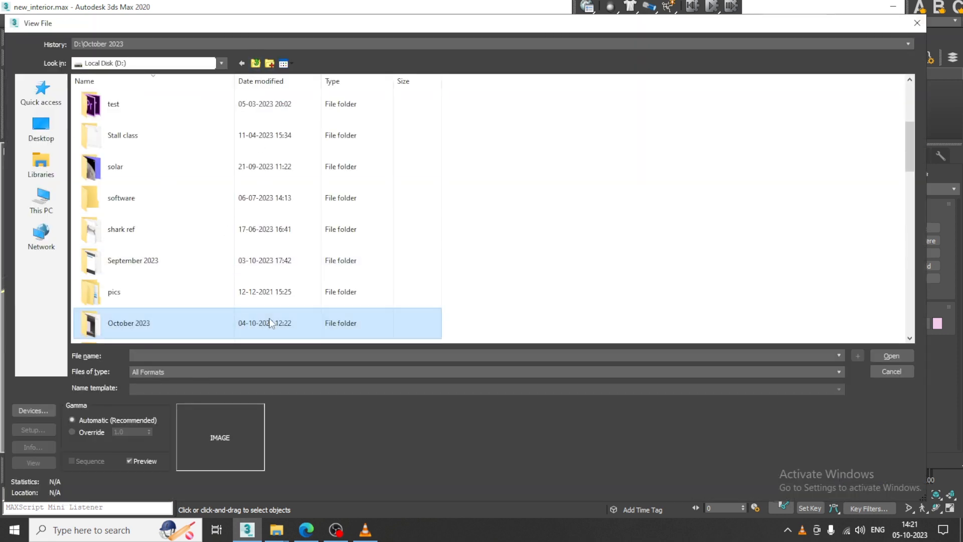
double_click(155, 324)
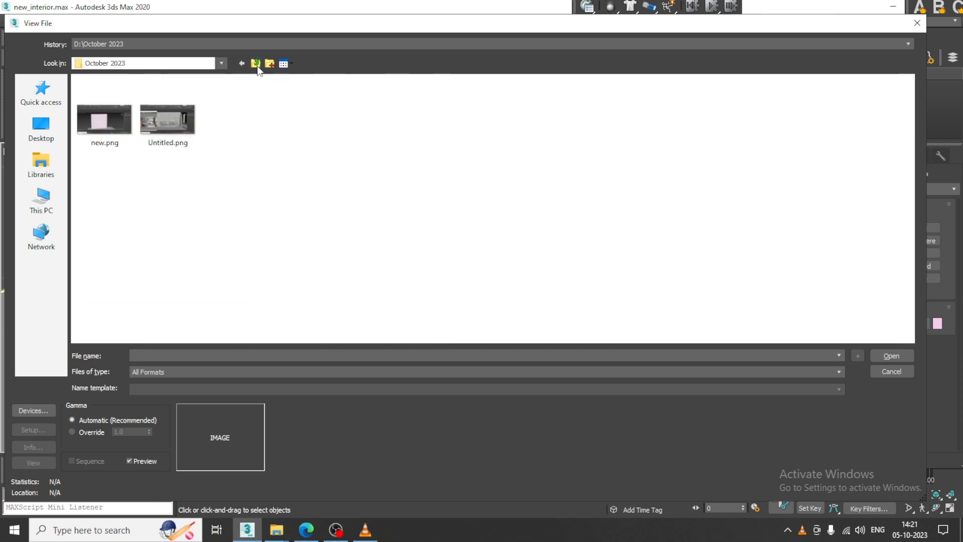
left_click(256, 63)
scroll(217, 301, "down", 2)
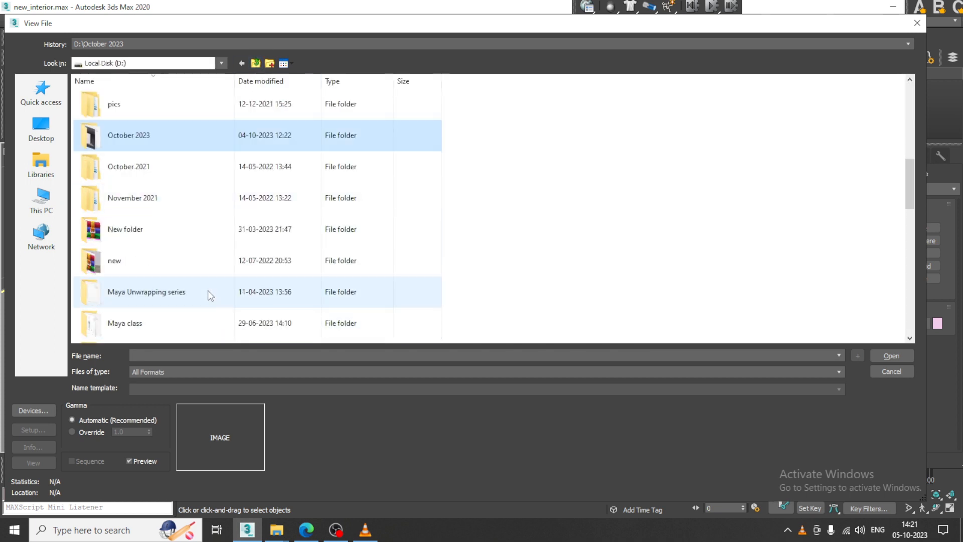
scroll(187, 247, "down", 10)
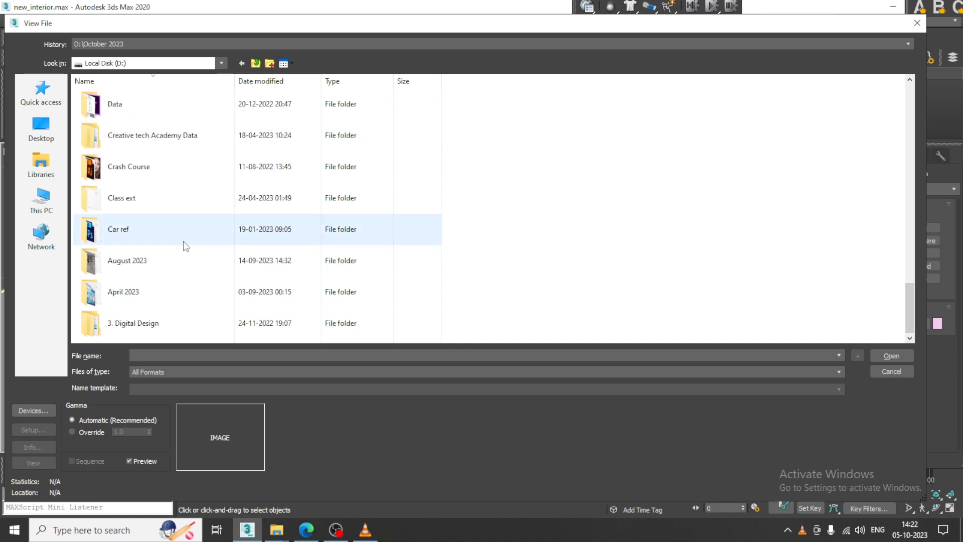
left_click(170, 255)
left_click(42, 199)
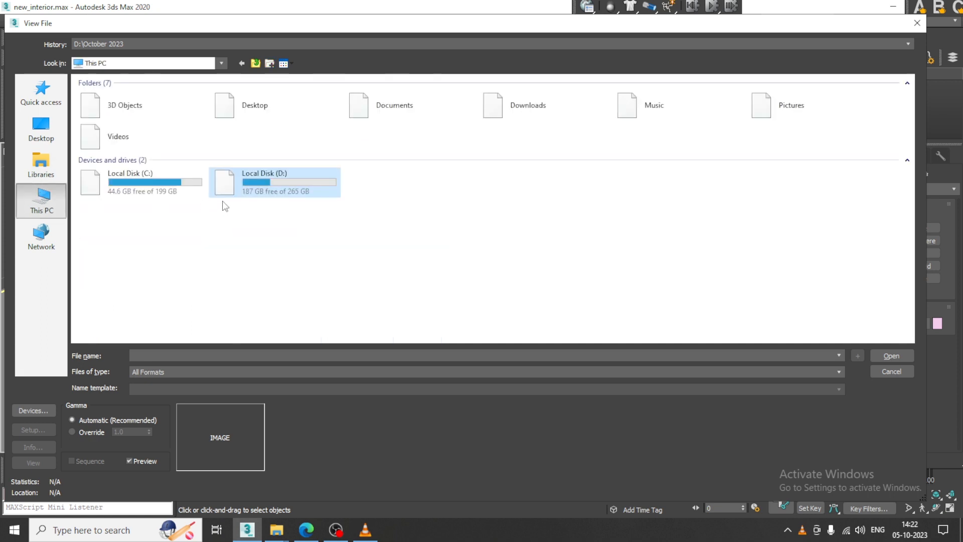
double_click(507, 102)
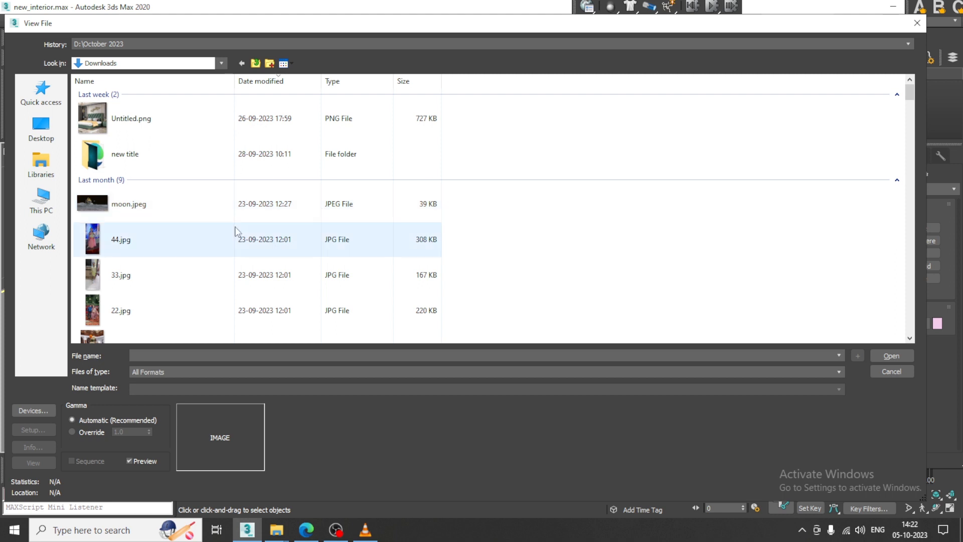
scroll(236, 230, "down", 2)
scroll(239, 239, "down", 4)
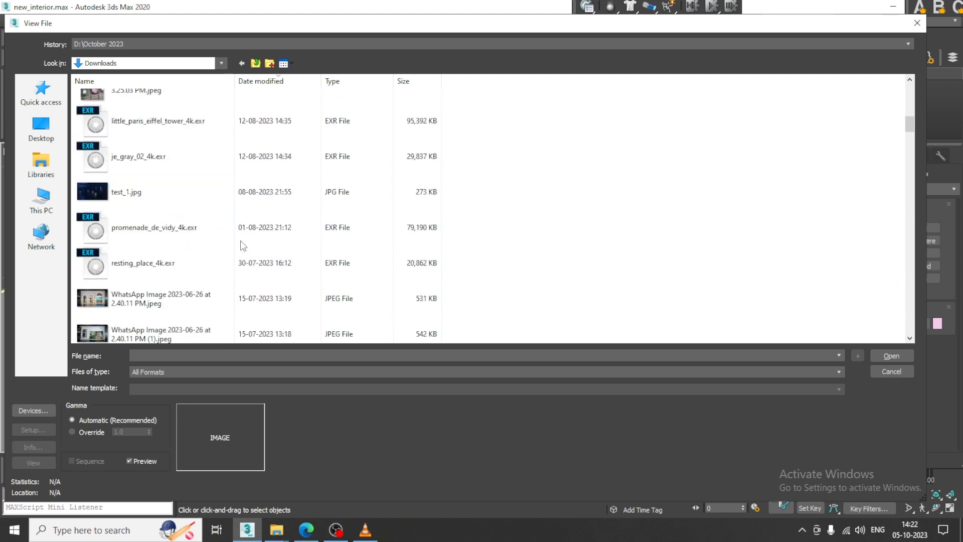
scroll(242, 243, "down", 1)
scroll(240, 240, "down", 8)
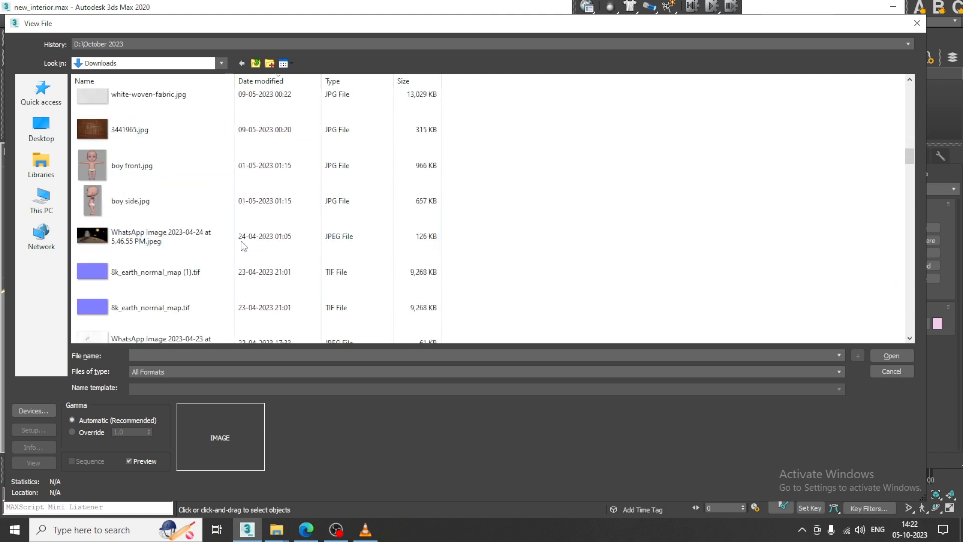
scroll(242, 245, "down", 8)
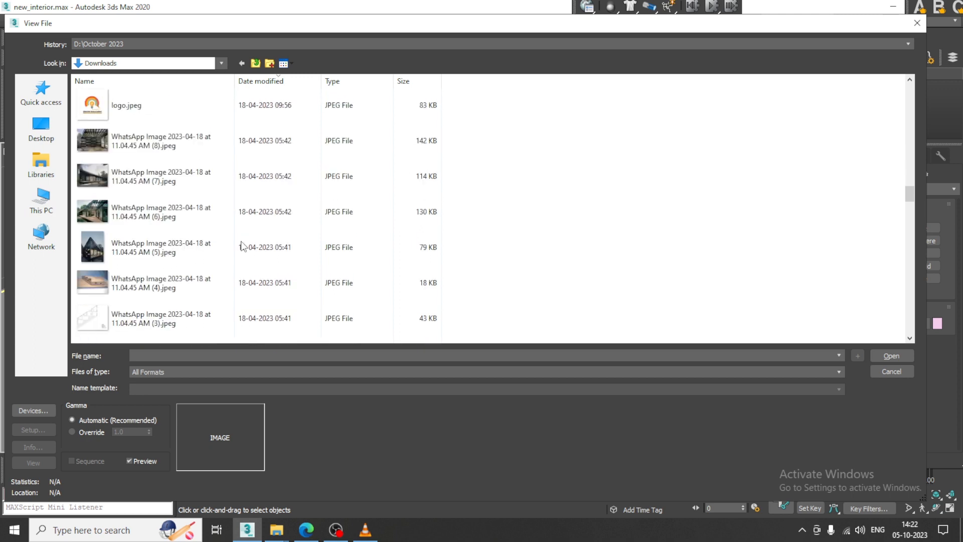
scroll(241, 246, "down", 2)
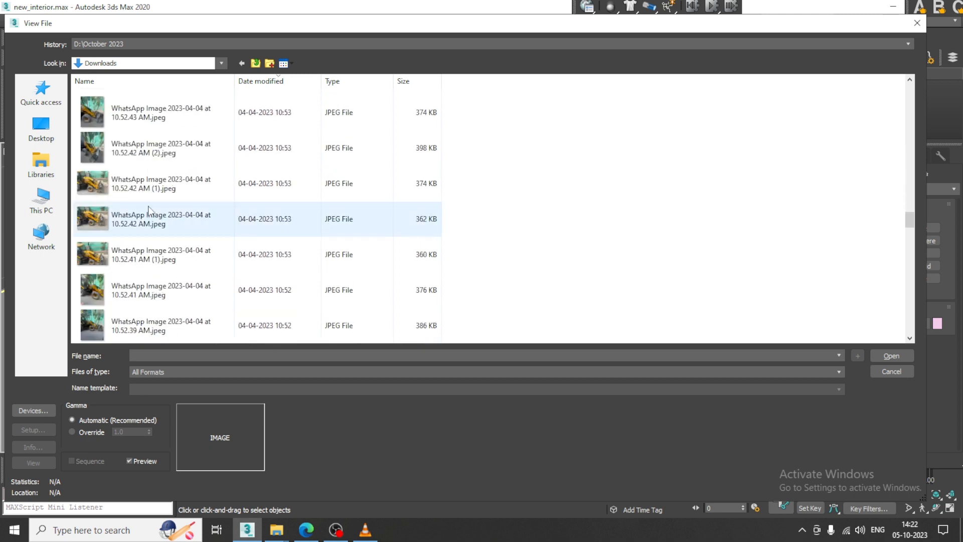
Open the living-room reference image stored on Local Disk (D:) in a separate viewing window.
left_click(41, 201)
double_click(301, 180)
scroll(187, 248, "down", 10)
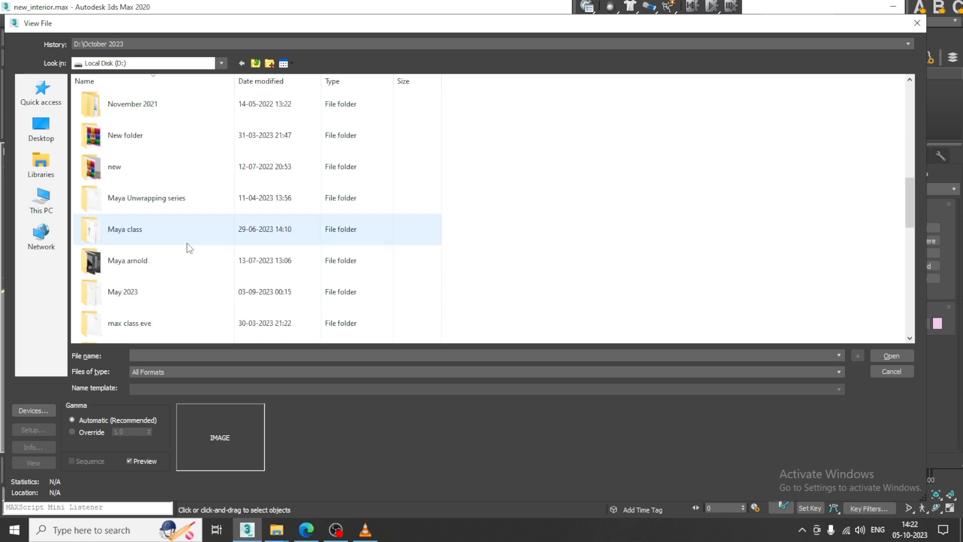
scroll(191, 248, "down", 5)
scroll(198, 248, "down", 3)
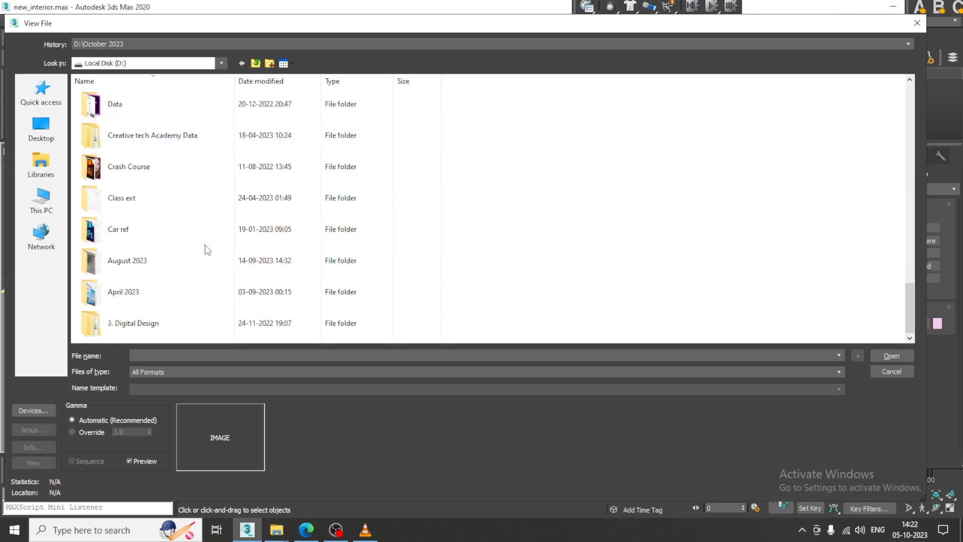
left_click(141, 176)
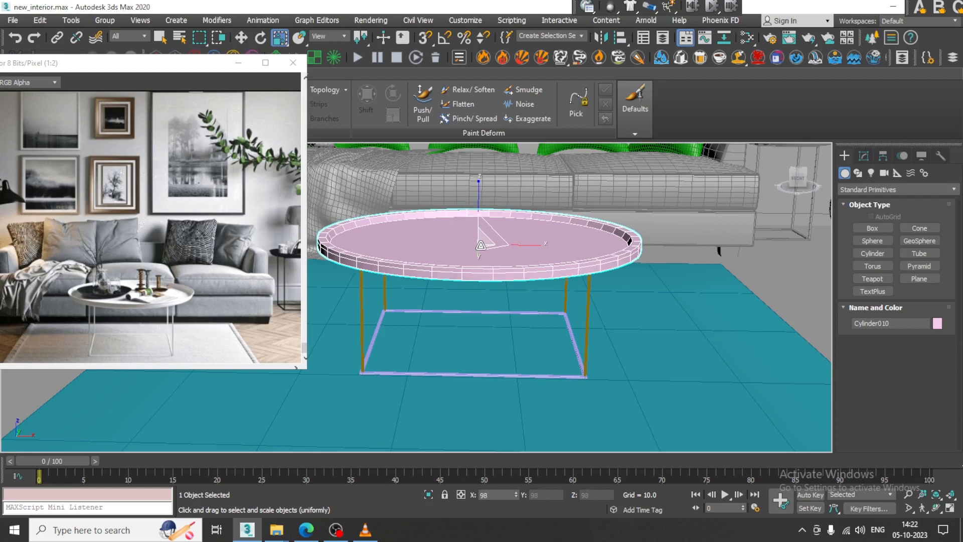
Scale the coffee table's round top down uniformly to about 84 percent.
left_click_drag(481, 246, 492, 255)
middle_click_drag(505, 326, 559, 357, "alt")
scroll(625, 354, "up", 3)
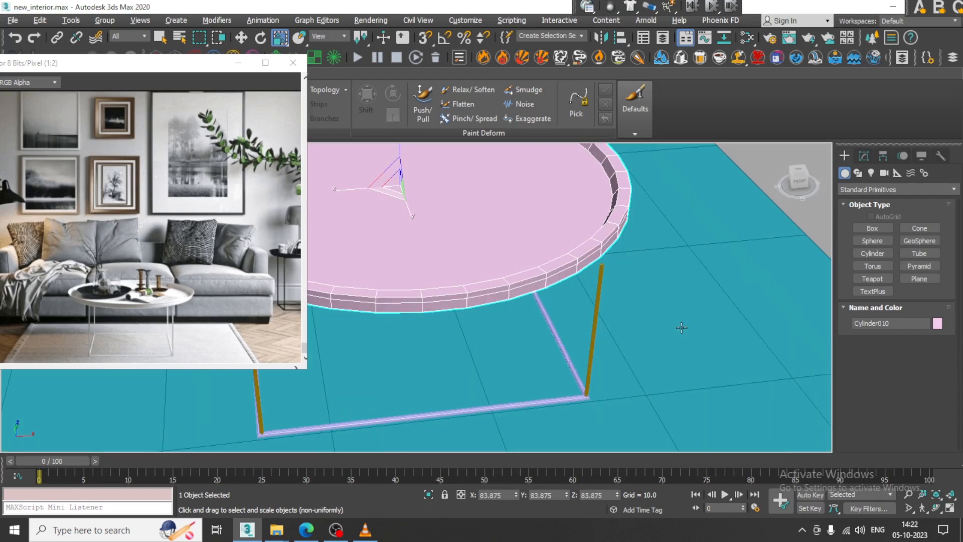
middle_click_drag(682, 328, 522, 301, "alt")
middle_click_drag(490, 261, 579, 325)
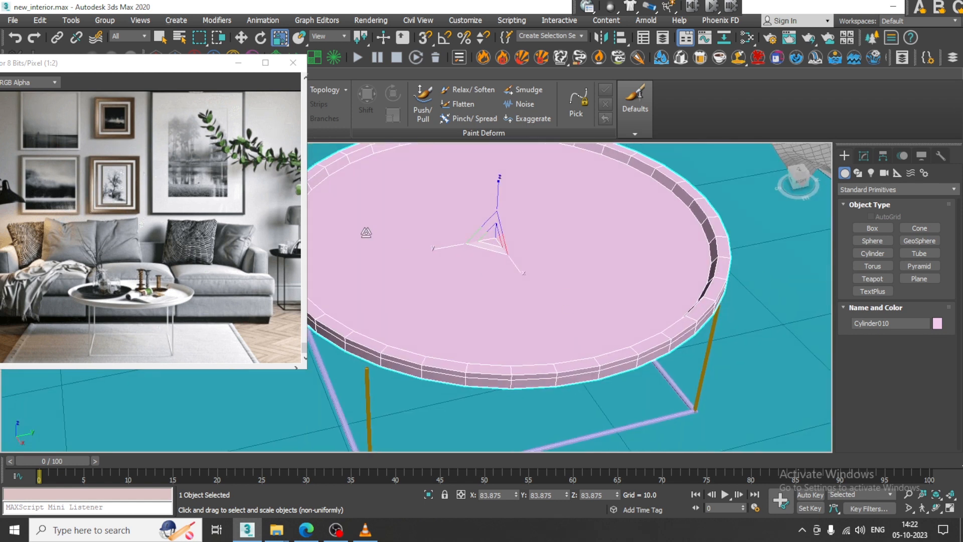
In the top view, move the round tabletop slightly along Y to centre it over the square leg frame.
key("alt+w")
right_click(357, 228)
key("alt+w")
middle_click_drag(432, 211, 500, 210)
key("w")
middle_click_drag(714, 296, 590, 297)
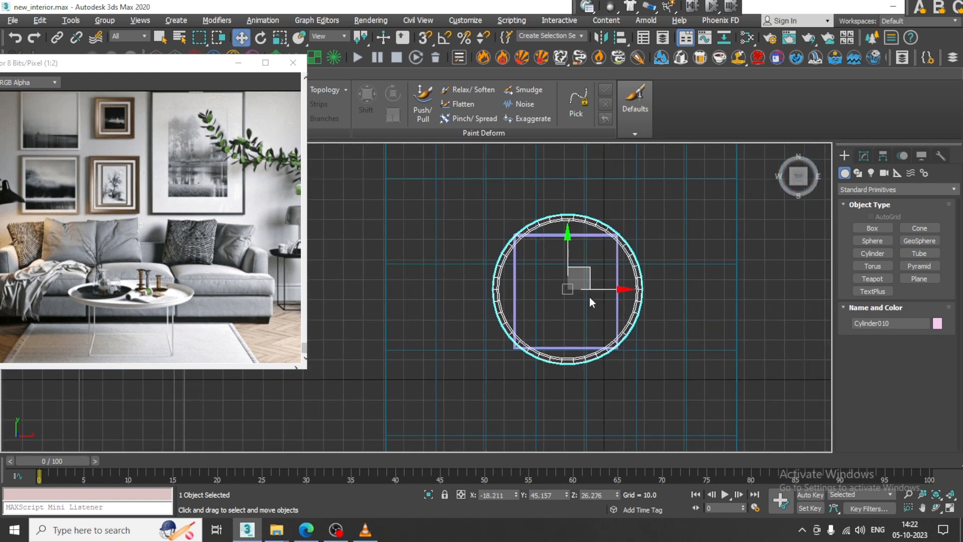
scroll(589, 297, "up", 2)
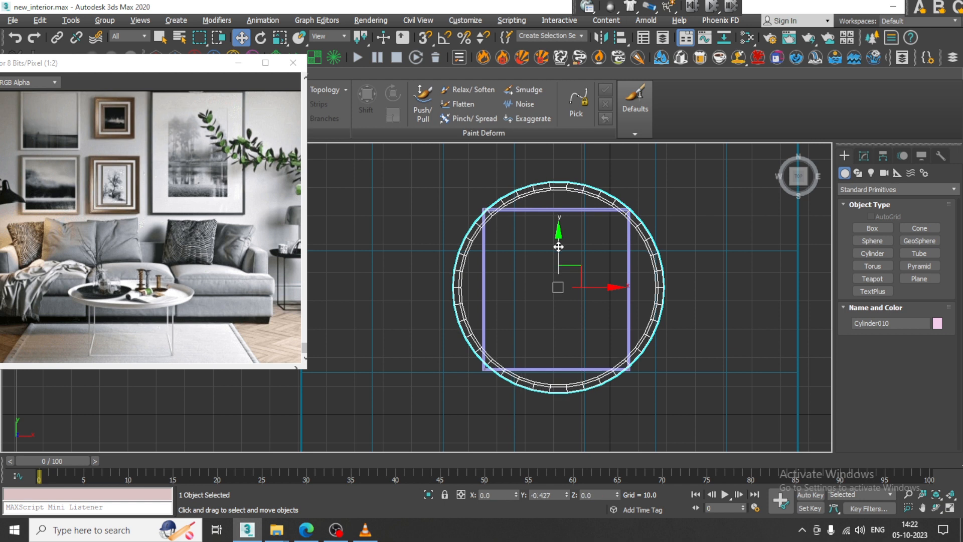
left_click_drag(557, 245, 560, 248)
Fine-tune the tabletop's uniform scale against the square leg frame, and return to the perspective view.
key("r")
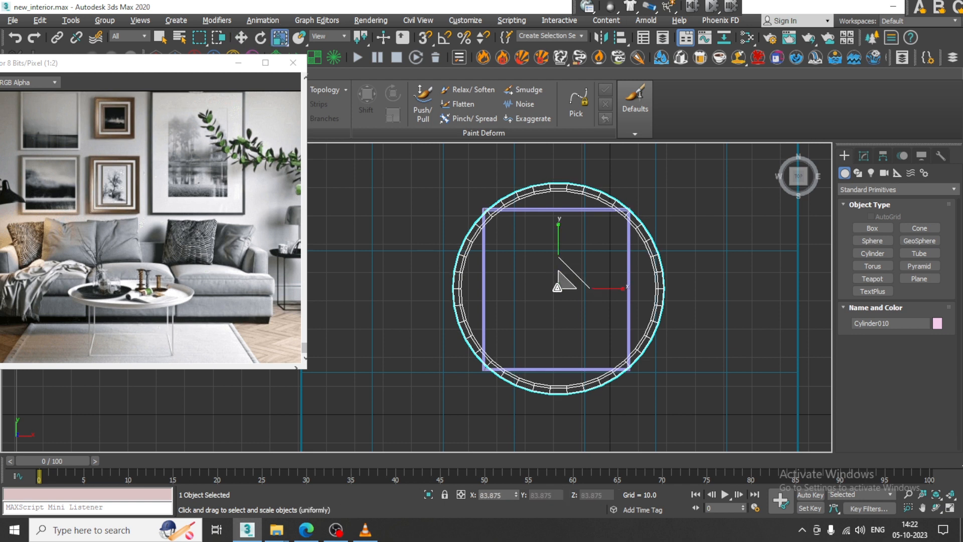
left_click_drag(557, 287, 555, 284)
key("w")
key("alt+w")
key("alt+w")
Reposition the reference image window and enlarge the picture to 1:1 around the side table with the round vase.
middle_click_drag(696, 402, 617, 292)
scroll(634, 322, "down", 3)
scroll(588, 300, "down", 2)
scroll(633, 296, "down", 1)
scroll(353, 300, "down", 2)
middle_click_drag(617, 292, 594, 314)
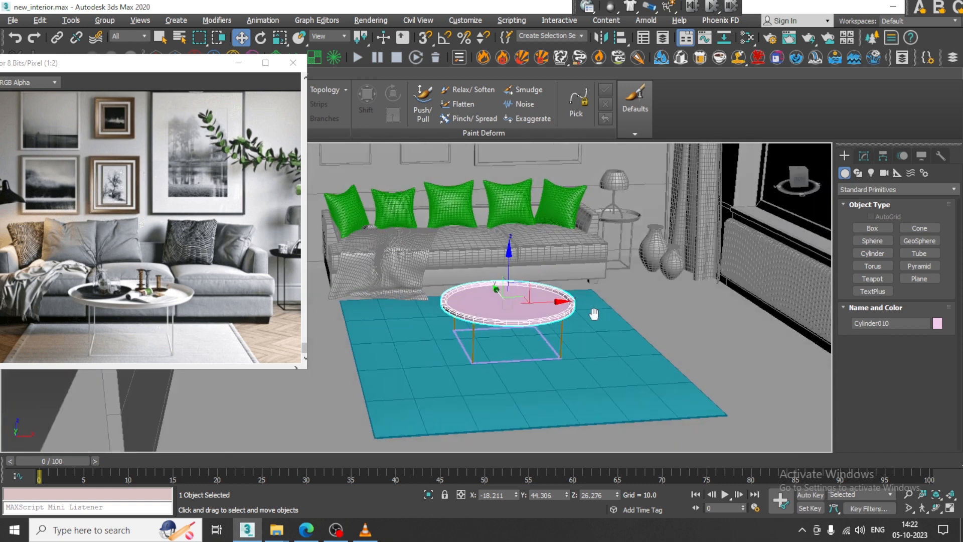
scroll(594, 314, "up", 2)
scroll(189, 270, "up", 1)
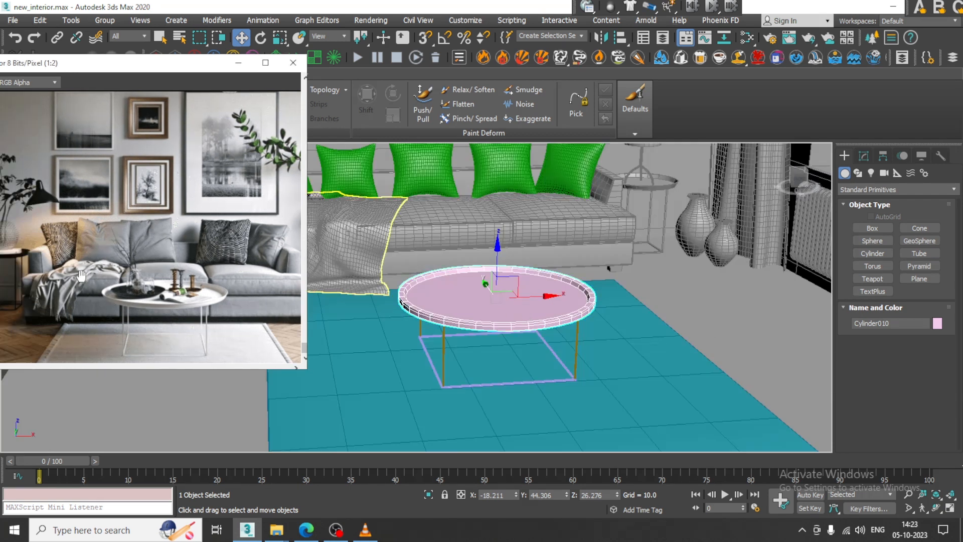
middle_click_drag(82, 275, 198, 287)
left_click_drag(79, 63, 187, 54)
middle_click_drag(674, 337, 711, 358)
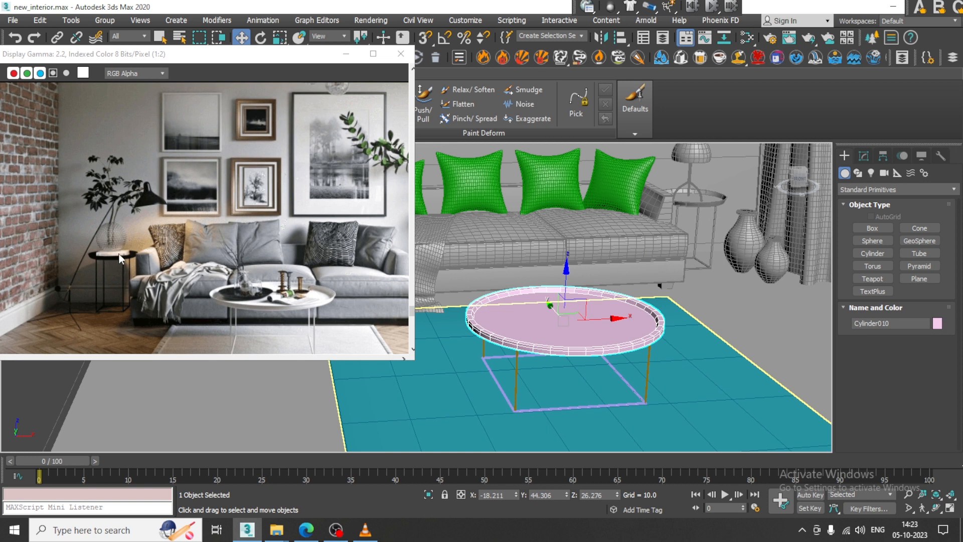
scroll(119, 258, "up", 1)
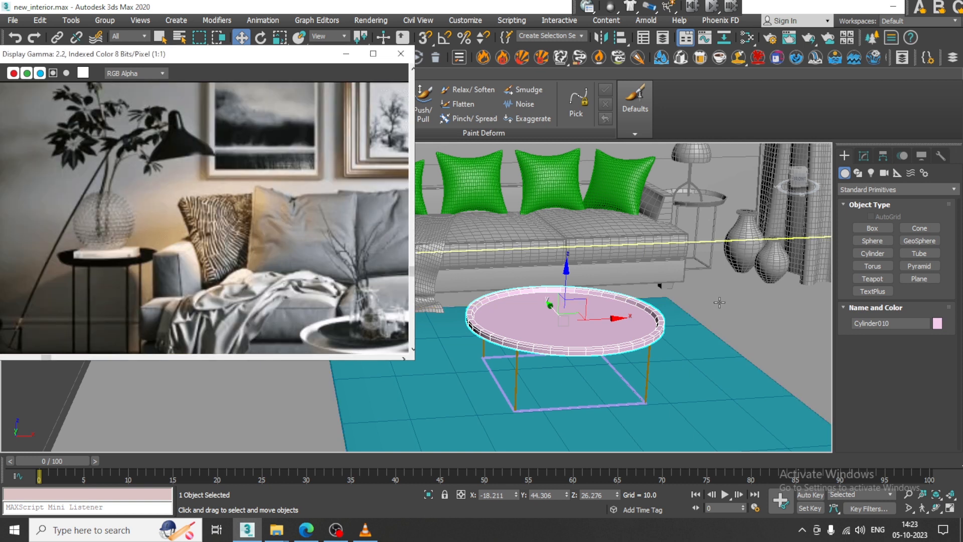
Select the tray top, all the legs and the base frame of the side table beside the floor vases.
middle_click_drag(506, 281, 501, 301, "alt")
middle_click_drag(446, 246, 524, 301)
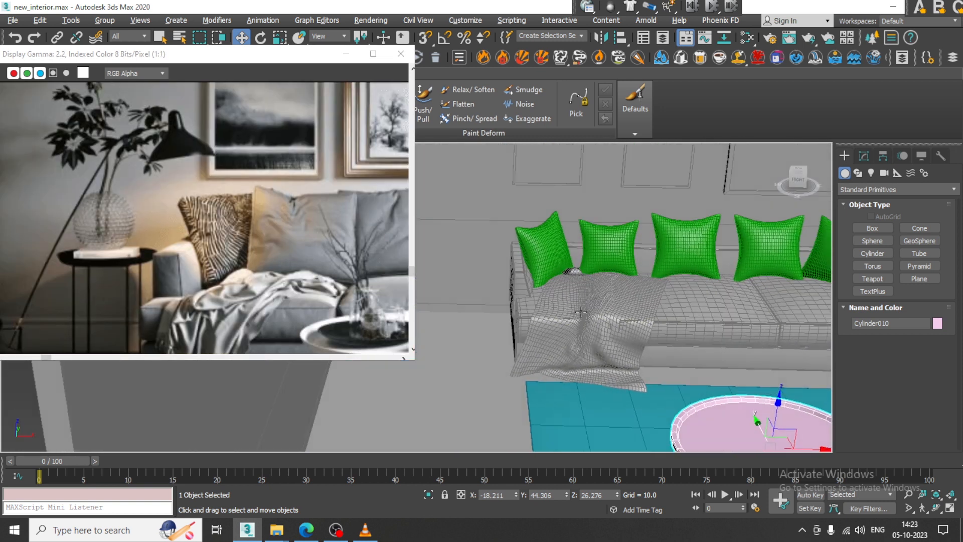
scroll(525, 301, "down", 4)
middle_click_drag(602, 276, 505, 232)
scroll(504, 271, "up", 3)
left_click(505, 232)
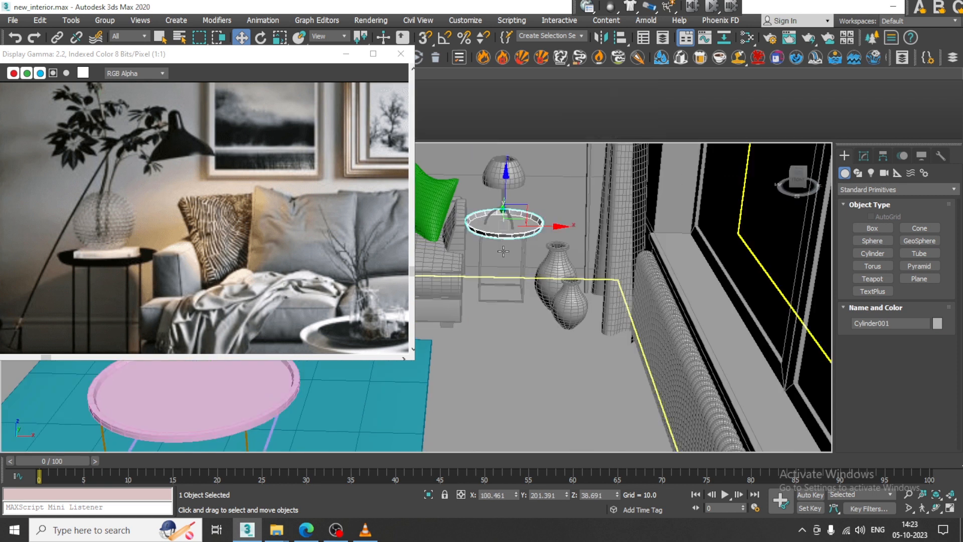
scroll(505, 232, "up", 3)
left_click(551, 246, "ctrl")
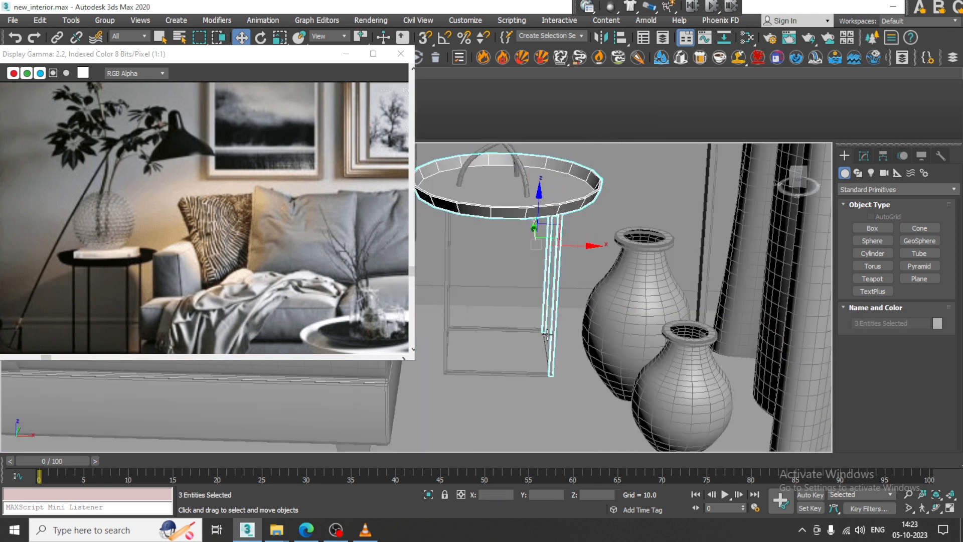
left_click(448, 352, "ctrl")
left_click(446, 315, "ctrl")
left_click(447, 315, "ctrl")
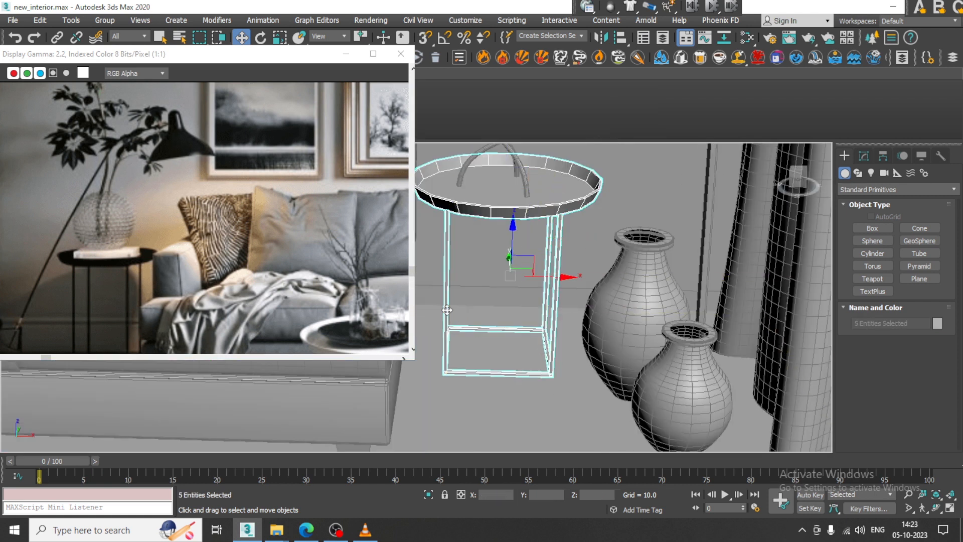
key("alt+q")
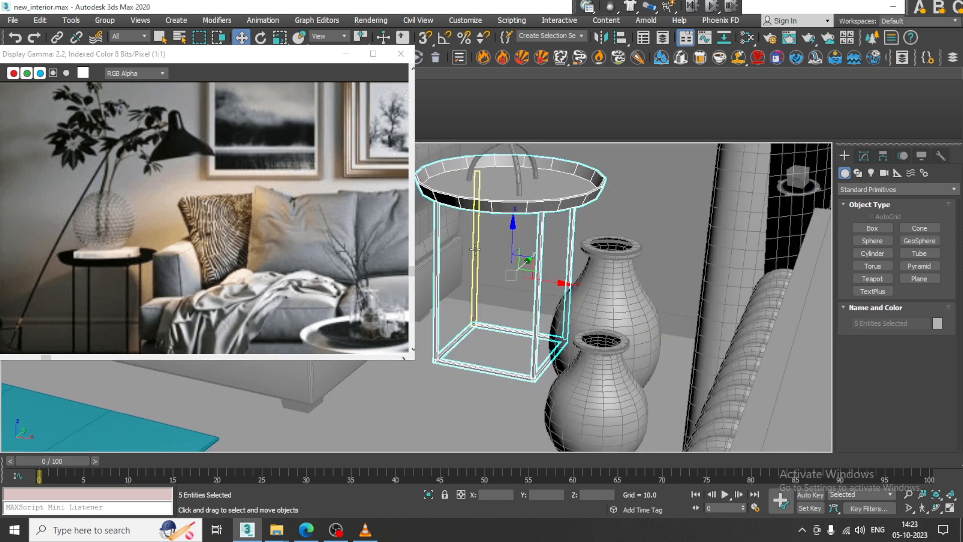
left_click(476, 287, "ctrl")
Clone the selected side table along X to the opposite end of the sofa as a single Copy.
scroll(497, 274, "down", 3)
middle_click_drag(499, 273, 669, 289, "alt")
scroll(765, 291, "down", 5)
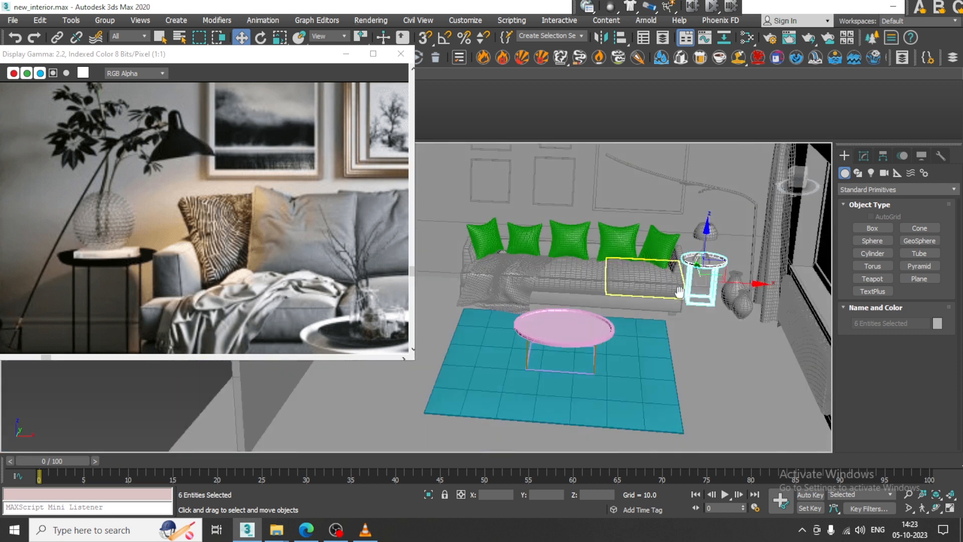
left_click_drag(763, 290, 503, 288)
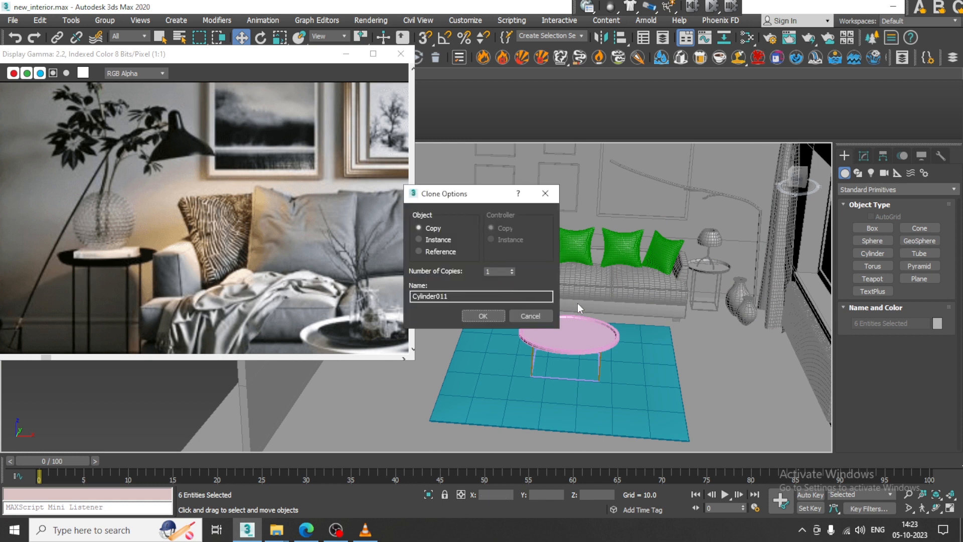
left_click(483, 316)
Create a sphere with AutoGrid enabled at the middle of the copied side table's tray for the round vase.
scroll(563, 243, "up", 6)
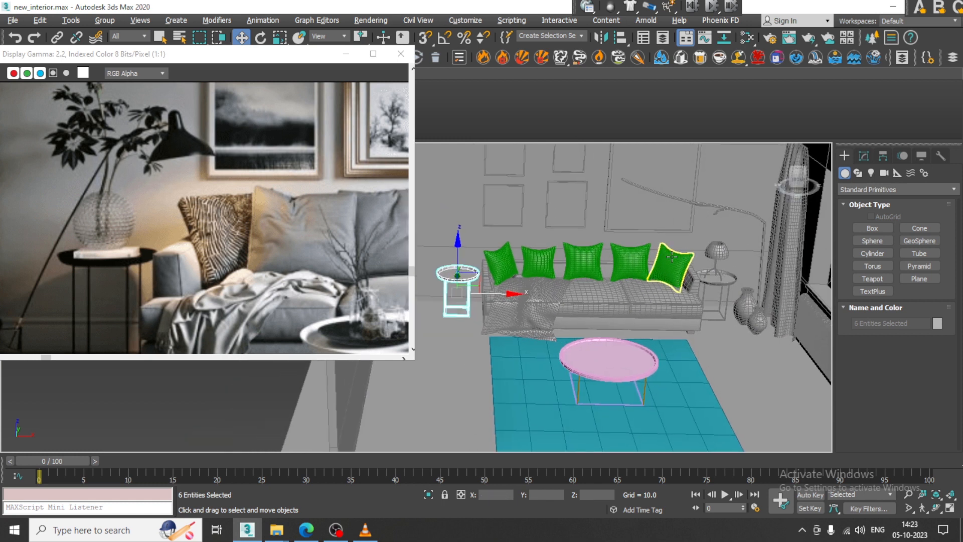
middle_click_drag(529, 280, 535, 282, "alt")
scroll(535, 283, "up", 5)
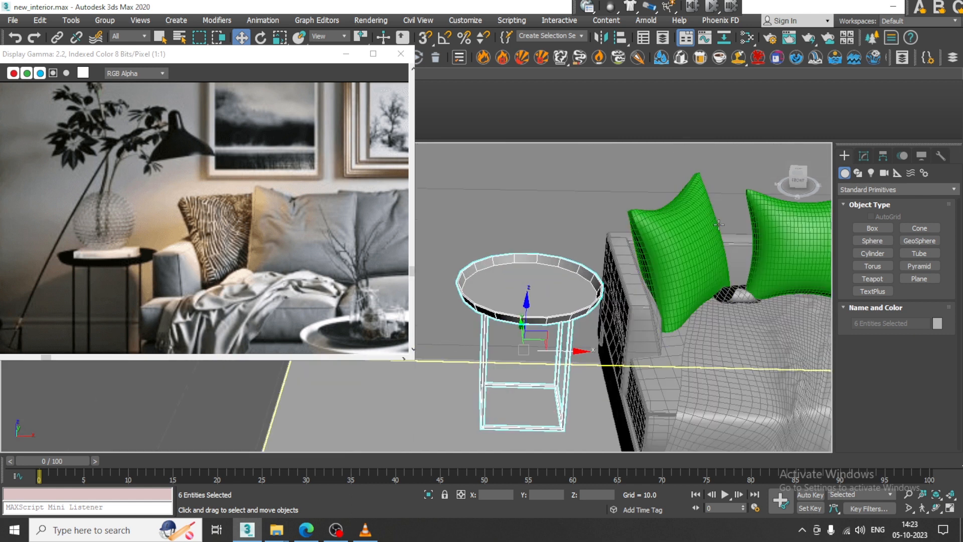
left_click(863, 246)
scroll(448, 308, "up", 3)
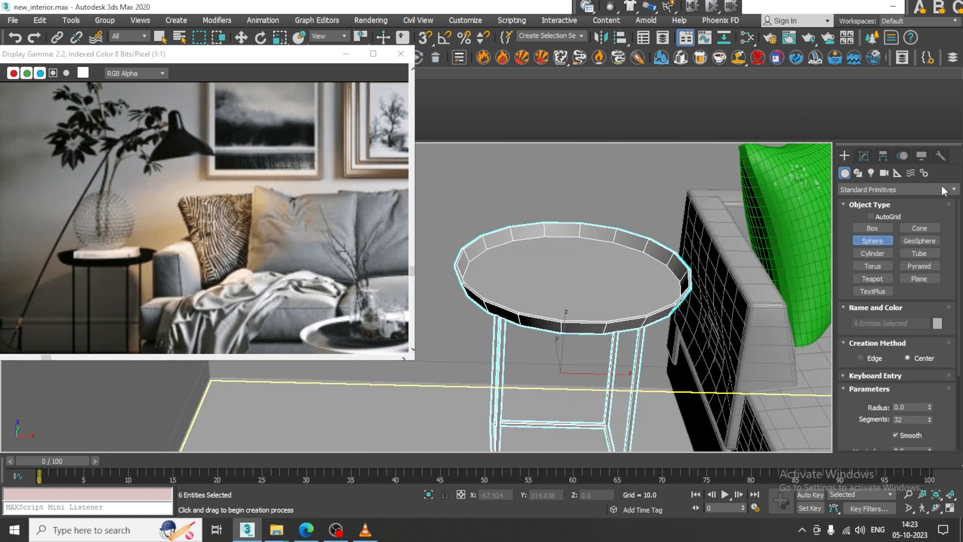
left_click(871, 217)
left_click_drag(573, 282, 576, 186)
key("w")
middle_click_drag(581, 253, 583, 230, "alt")
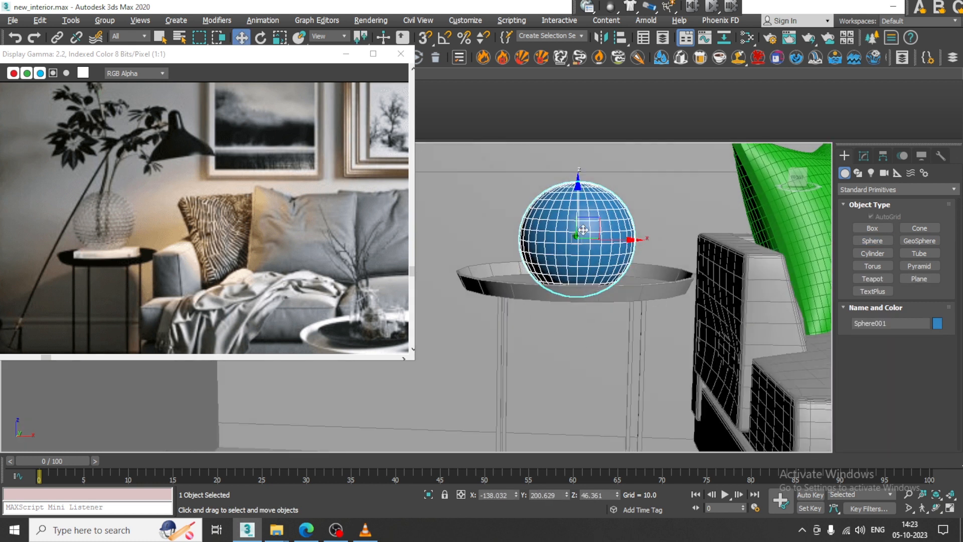
Raise the sphere clear of the copied side table's tray and create a flat box on the tray beneath it.
key("shift+z")
left_click_drag(574, 201, 575, 131)
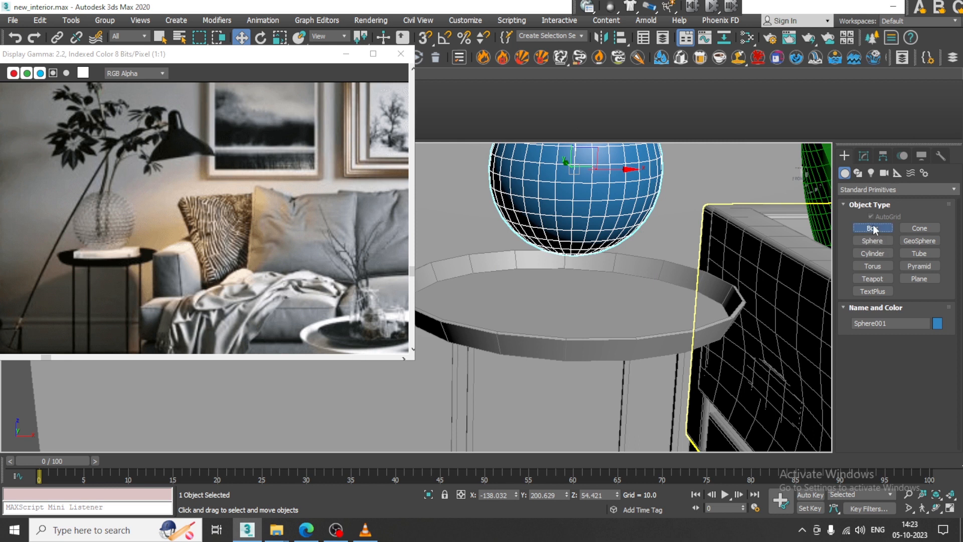
left_click(873, 229)
middle_click_drag(641, 289, 657, 337, "alt")
left_click_drag(476, 282, 665, 335)
left_click(651, 318)
right_click(649, 317)
Move the box along X and Y to the middle of the tray and lower it slightly onto the tray surface.
middle_click_drag(543, 285, 585, 299, "alt")
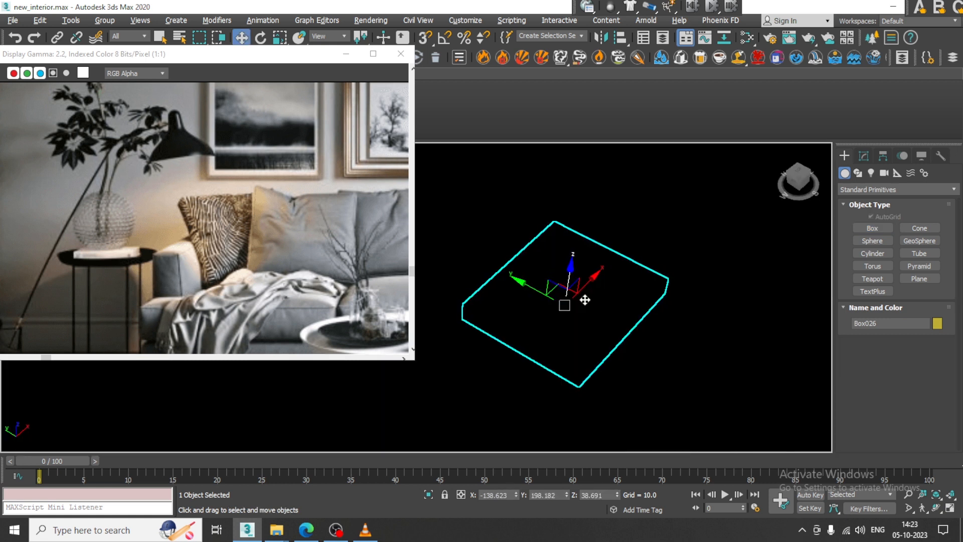
left_click_drag(531, 288, 511, 276)
middle_click_drag(535, 297, 516, 268, "alt")
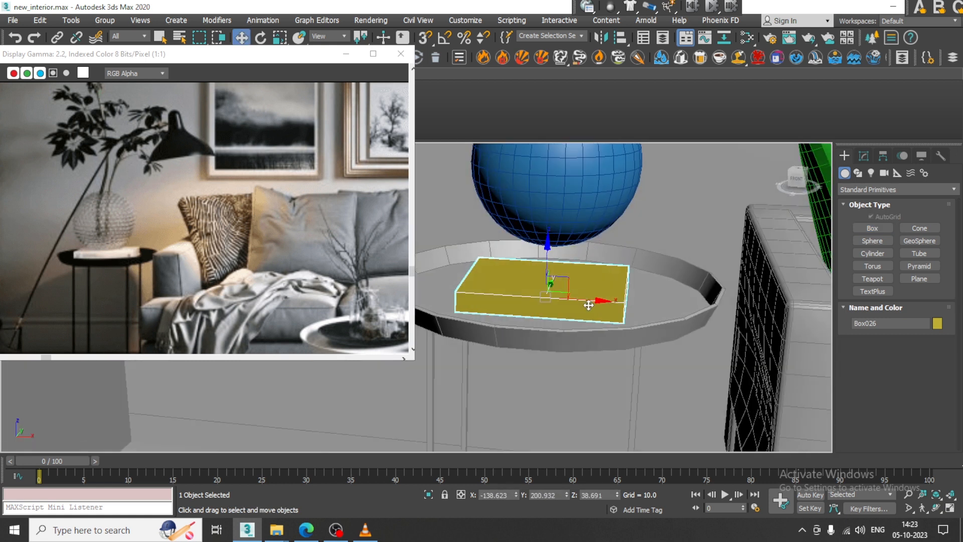
left_click_drag(585, 301, 591, 301)
mouse_move(592, 301)
middle_mouse_down("alt")
mouse_move(574, 297)
mouse_move(577, 305)
middle_mouse_up("alt")
scroll(577, 305, "up", 3)
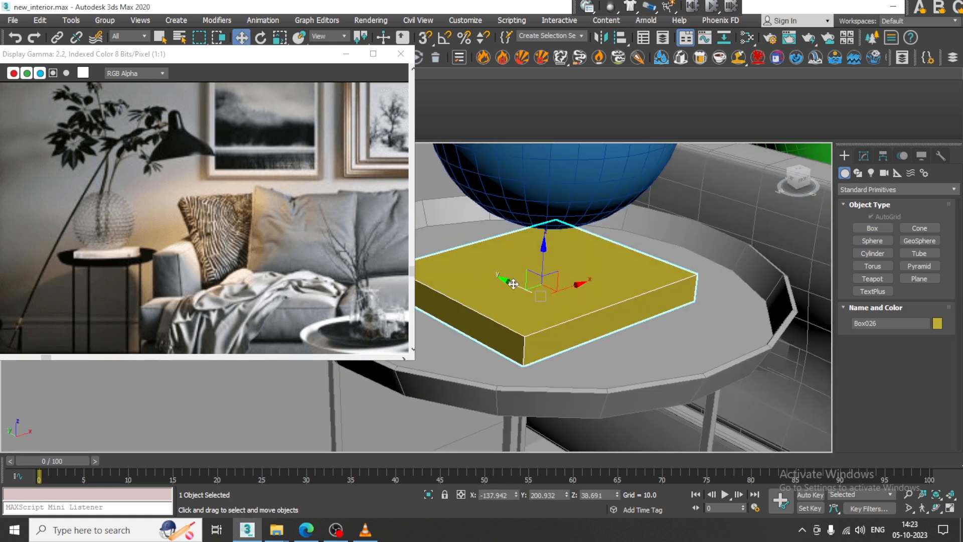
left_click_drag(514, 285, 509, 282)
middle_click_drag(539, 294, 530, 267, "alt")
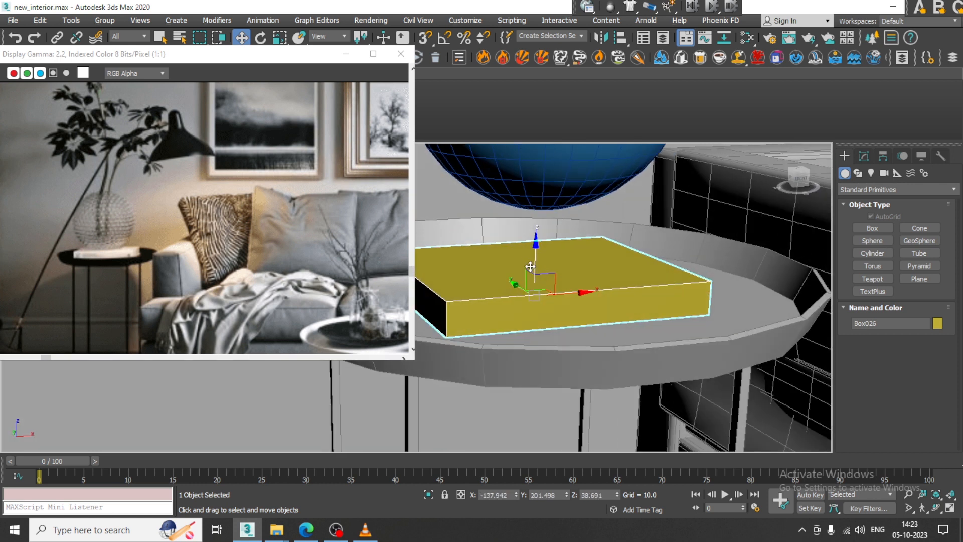
left_click_drag(536, 251, 539, 253)
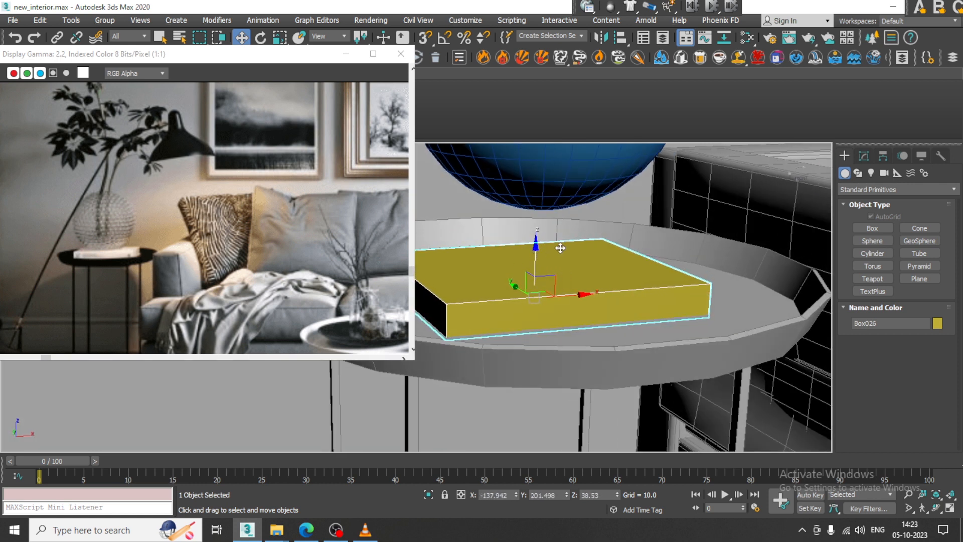
Convert the flat box on the tray to Editable Poly.
right_click(560, 248)
mouse_move(658, 371)
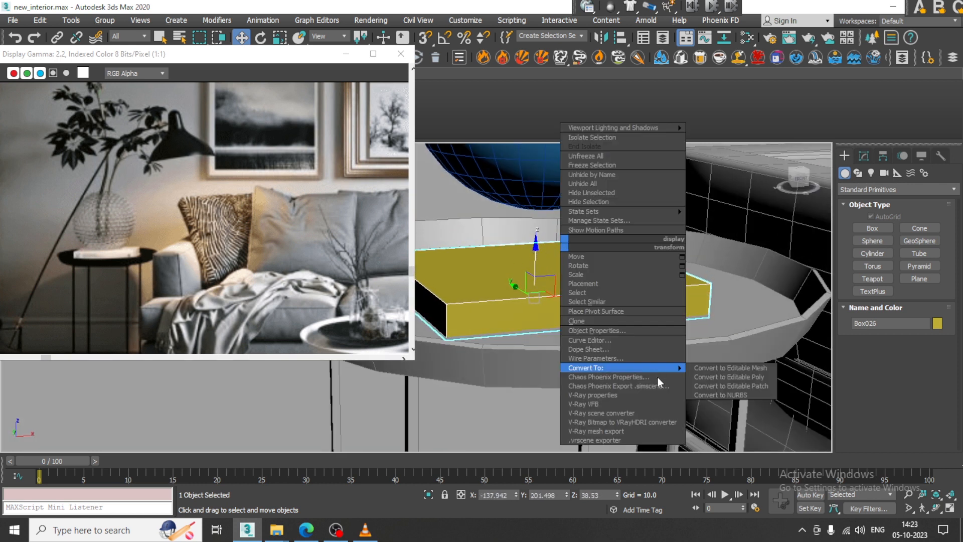
left_click(771, 375)
Chamfer the top and bottom edges of the box's front long side by 0.36 with 4 segments to form a book spine.
key("2")
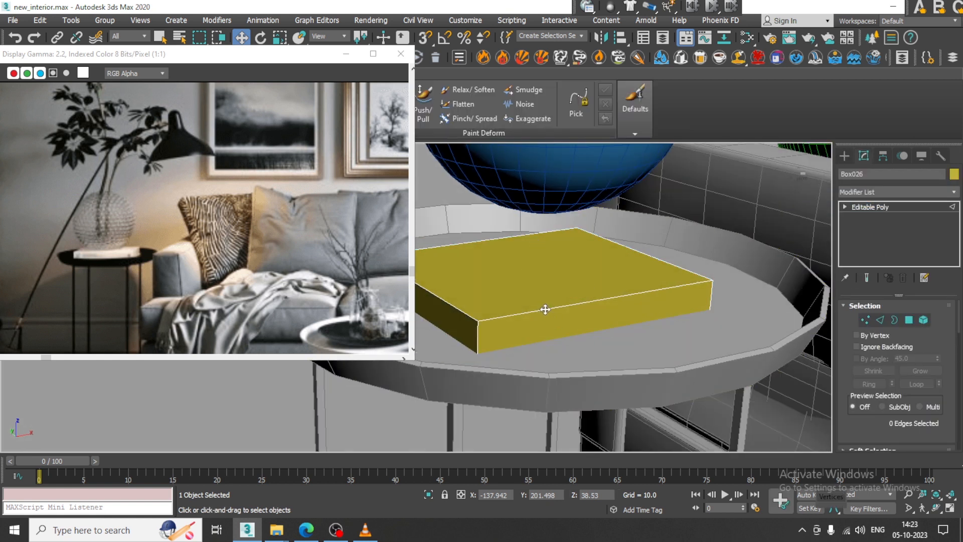
left_click(545, 309)
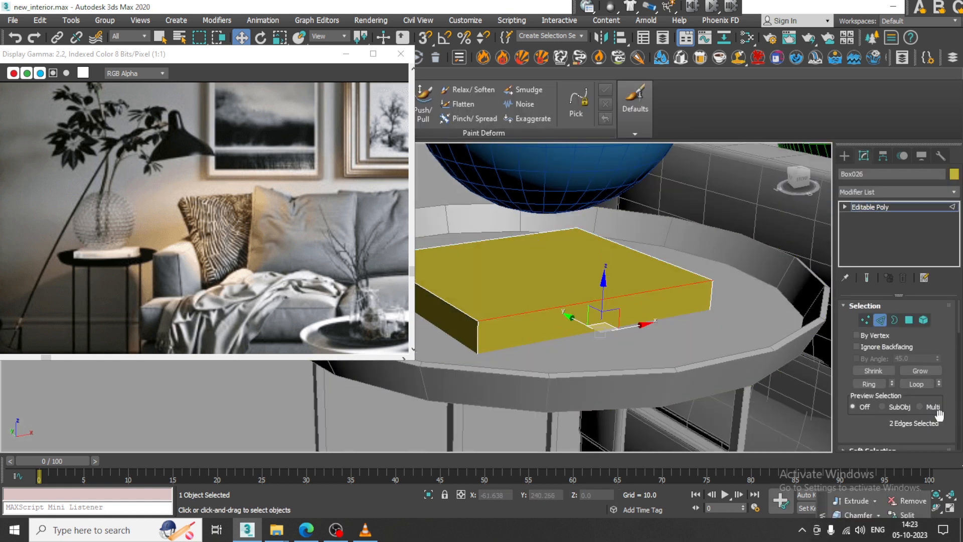
scroll(887, 387, "down", 5)
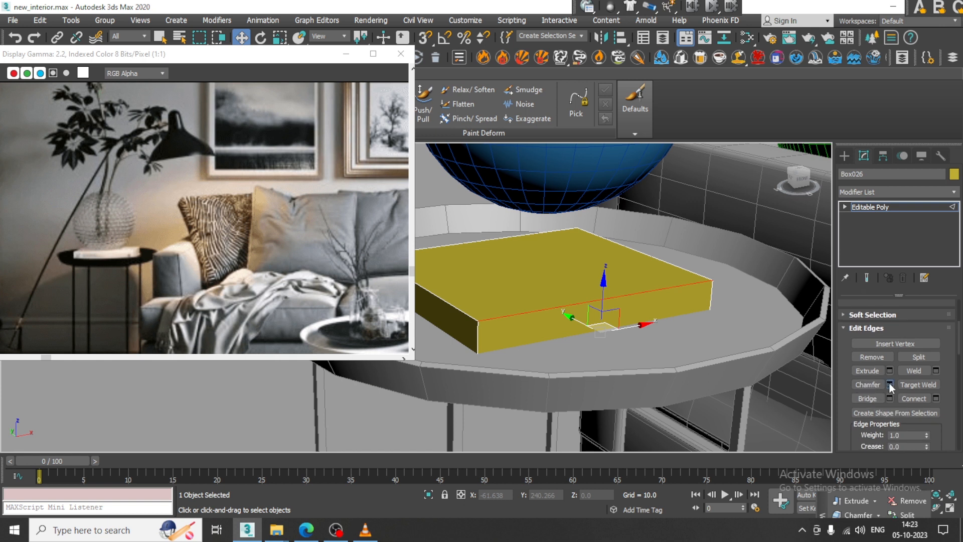
left_click(889, 384)
mouse_move(428, 323)
left_mouse_down()
mouse_move(425, 315)
mouse_move(424, 338)
left_mouse_up()
left_click(425, 338)
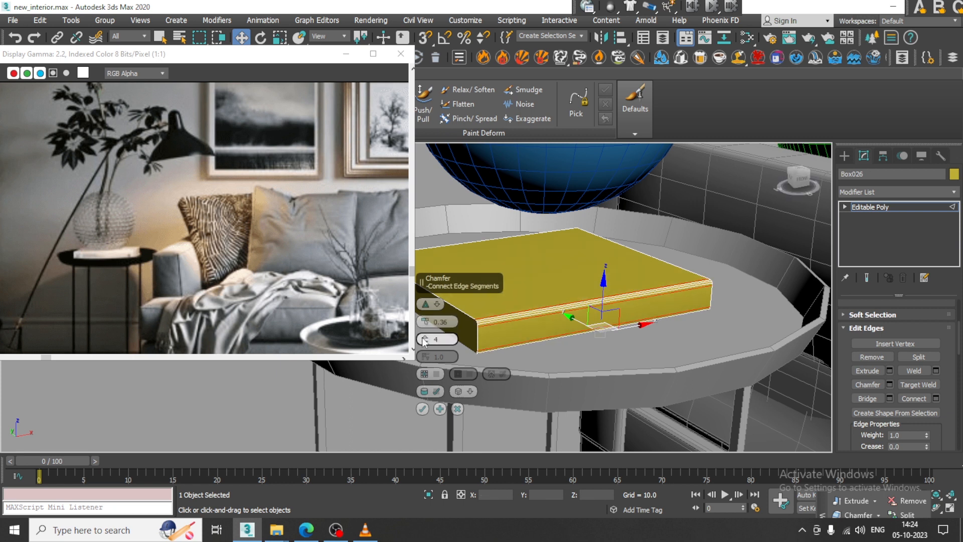
left_click(423, 408)
middle_click_drag(603, 341, 598, 332, "alt")
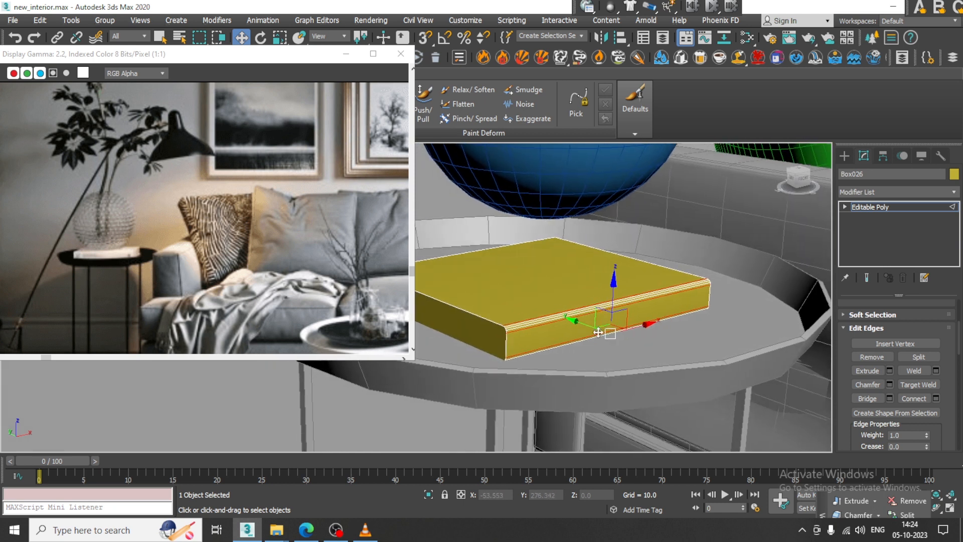
Inset the box's three side faces other than the spine as a Group by 0.279.
key("4")
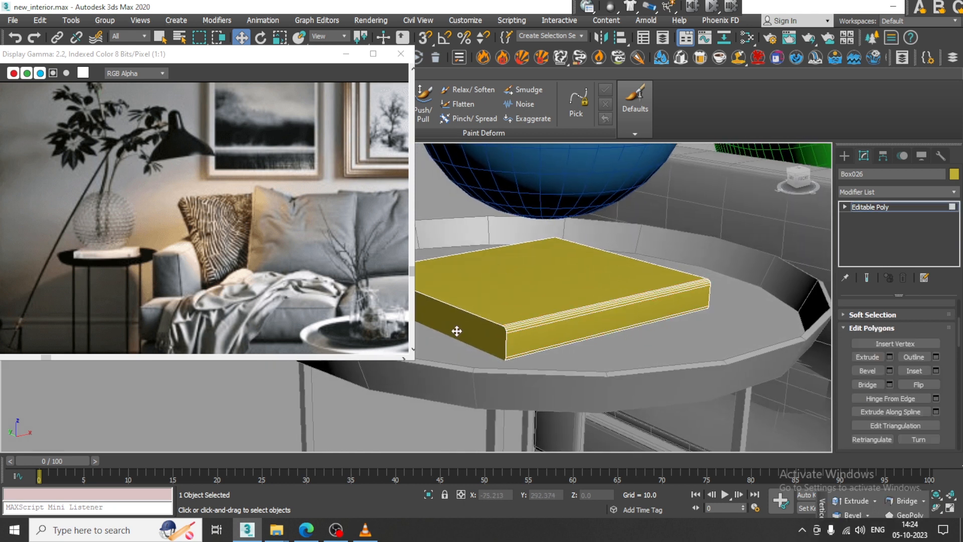
left_click(456, 331)
mouse_move(456, 331)
middle_mouse_down("alt")
mouse_move(621, 322)
mouse_move(567, 345)
mouse_move(643, 342)
middle_mouse_up("alt")
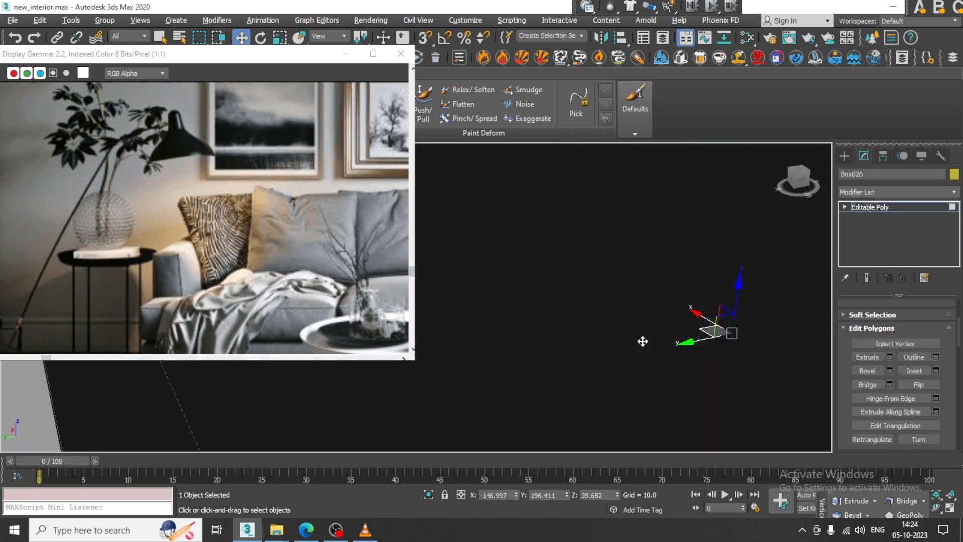
key("F3")
left_click(490, 287, "ctrl")
middle_click_drag(489, 287, 718, 368, "alt")
left_click(634, 413, "ctrl")
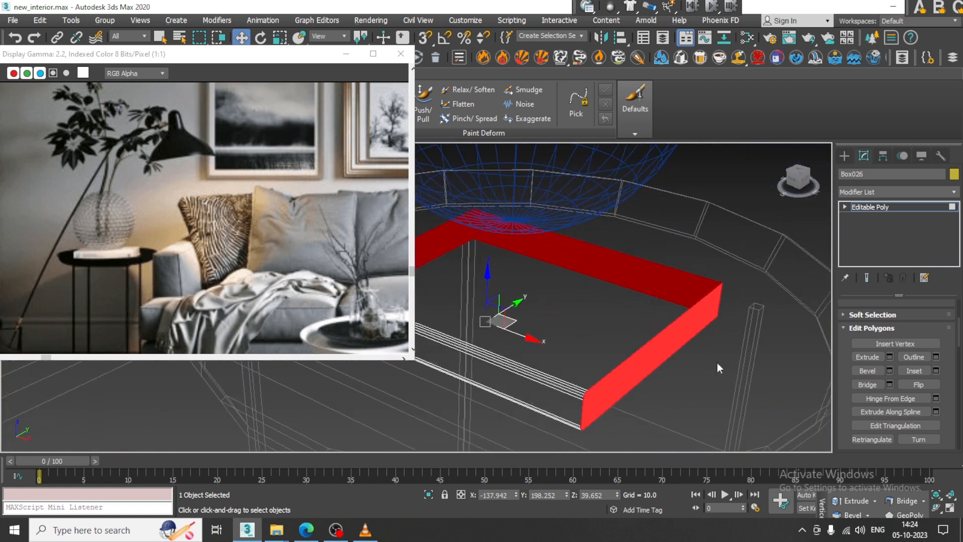
left_click(936, 371)
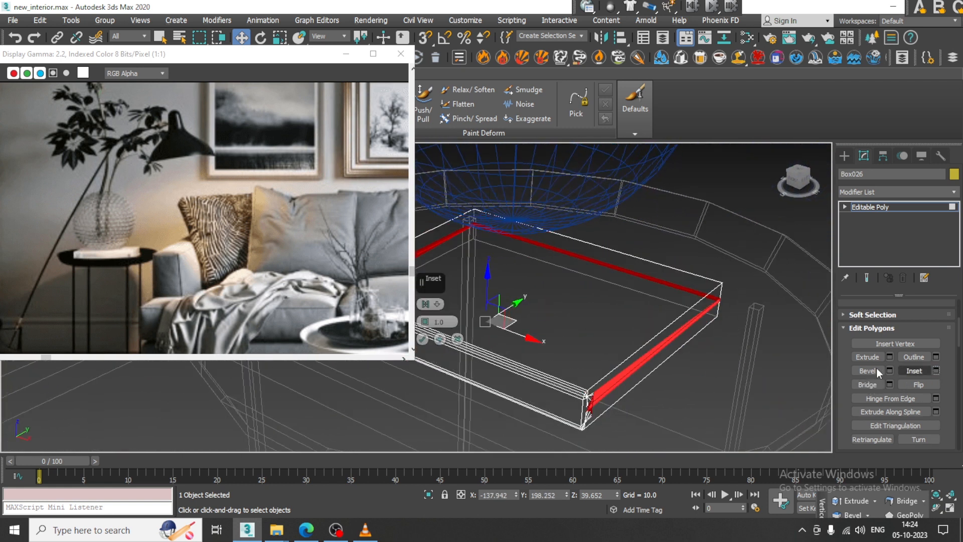
left_click(438, 305)
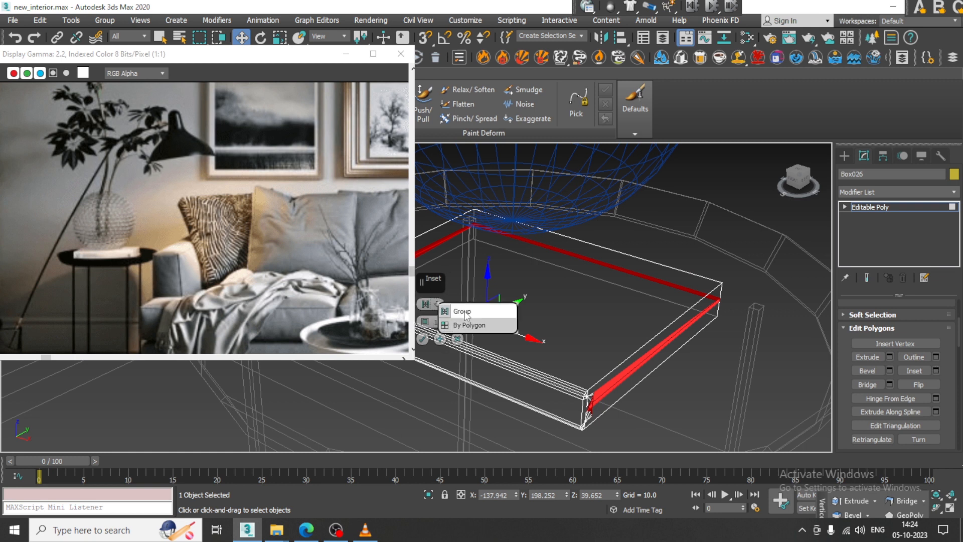
left_click(442, 309)
left_click_drag(425, 325, 428, 329)
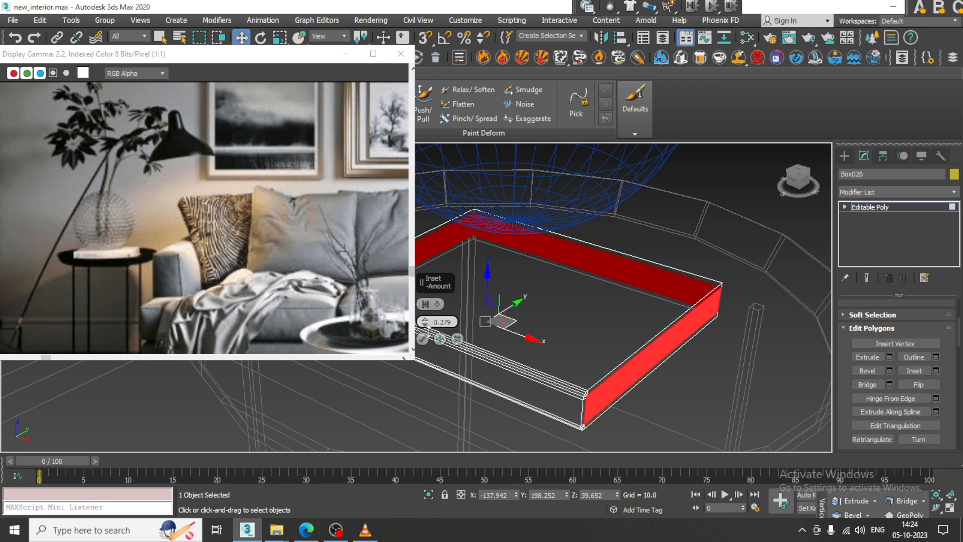
left_click(422, 339)
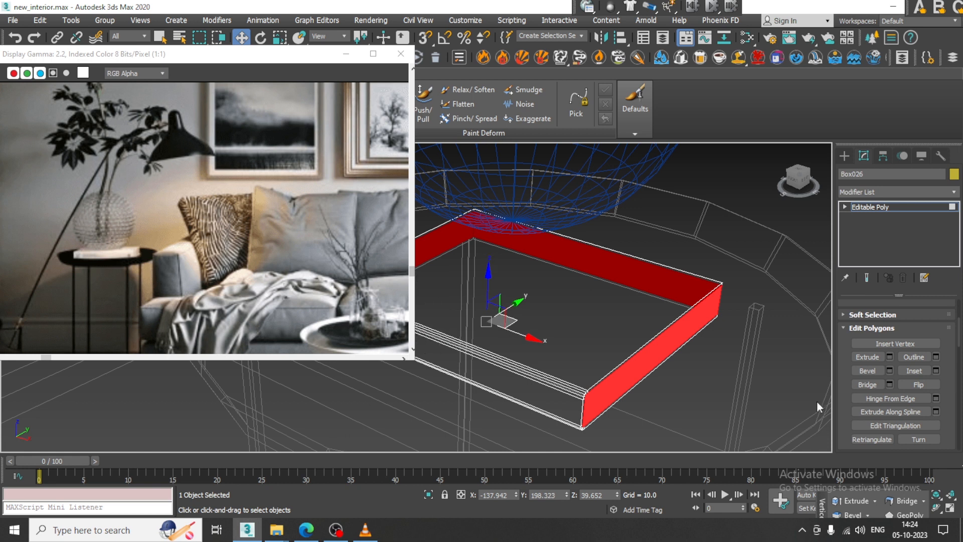
Extrude the three inset side faces inward by -0.213 along their local normals to recess the book's pages.
left_click(889, 357)
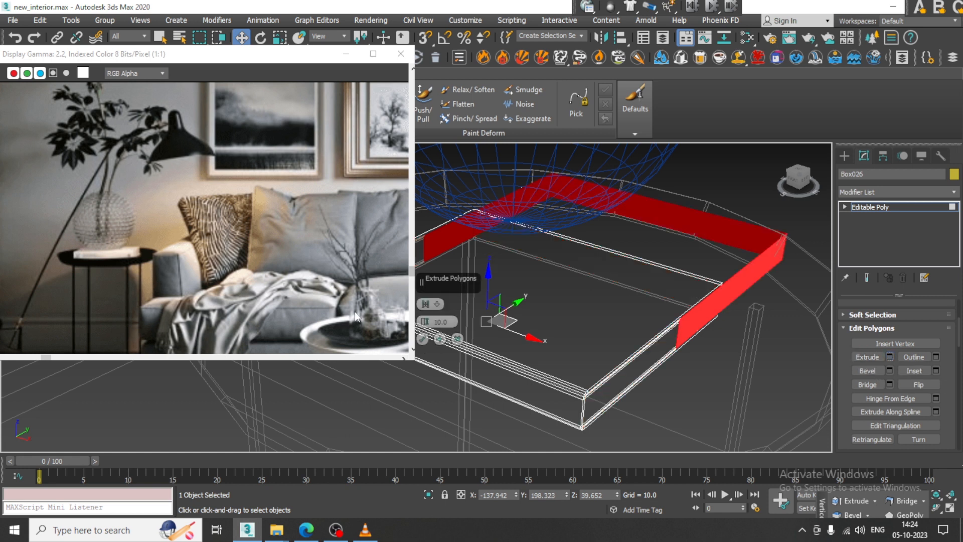
left_click(430, 305)
left_click(466, 330)
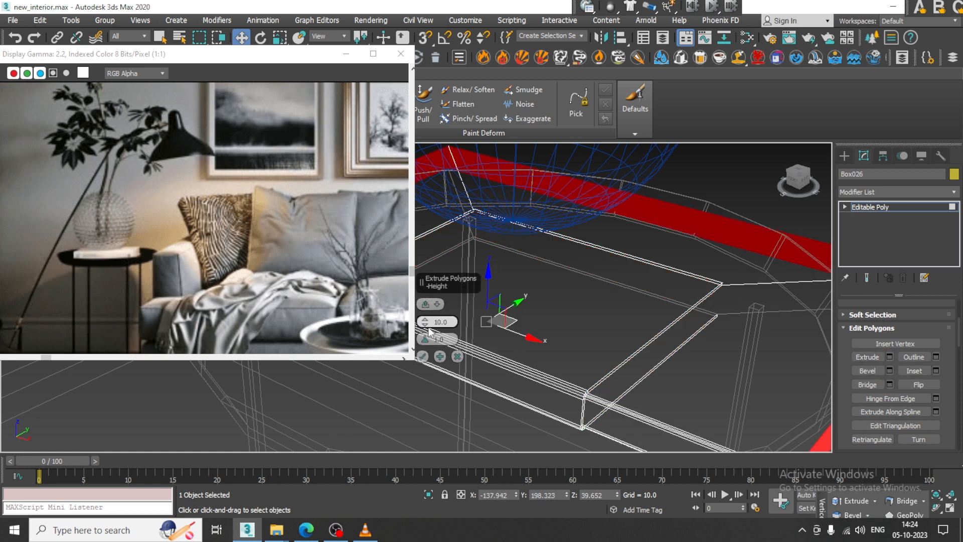
left_click_drag(430, 331, 452, 375)
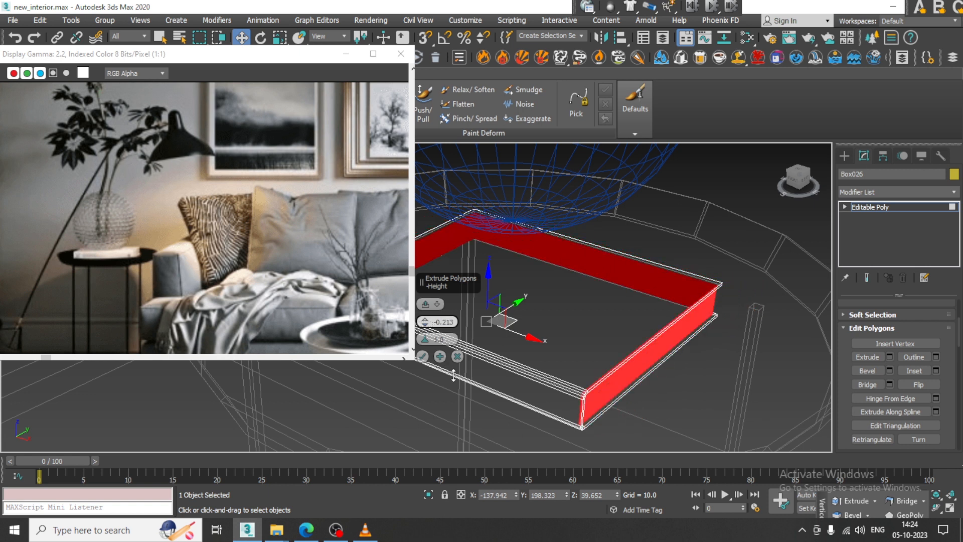
left_click(423, 356)
key("F3")
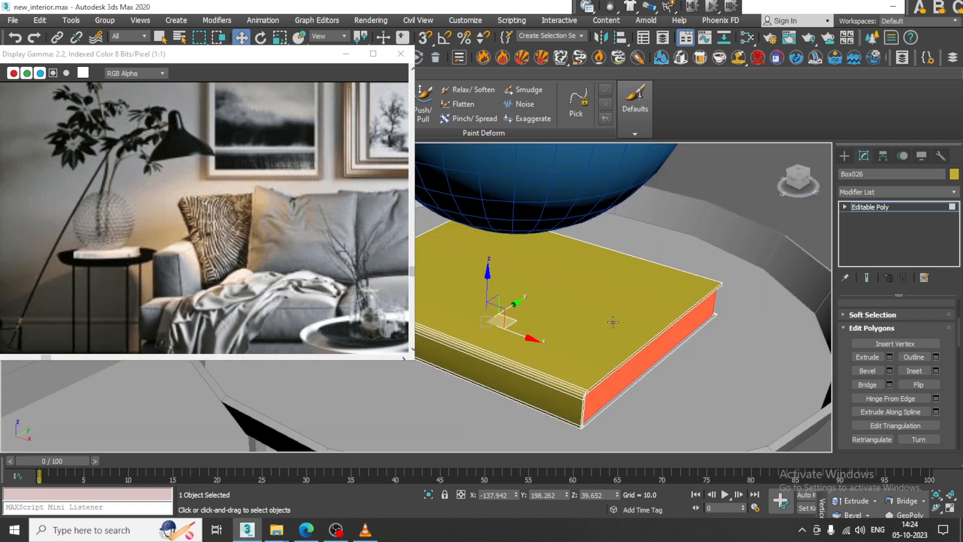
left_click(917, 205)
Select the sphere above the book and convert it to Editable Poly in a maximized front view.
middle_click_drag(506, 320, 660, 357, "alt")
left_click(476, 211)
key("alt+w")
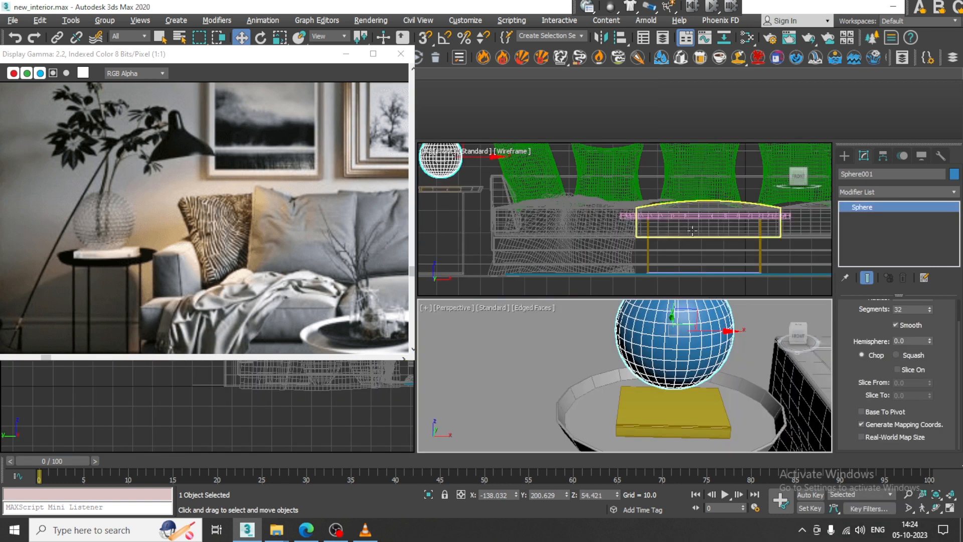
middle_click(653, 229)
key("alt+w")
key("z")
middle_click_drag(592, 263, 777, 207)
right_click(644, 248)
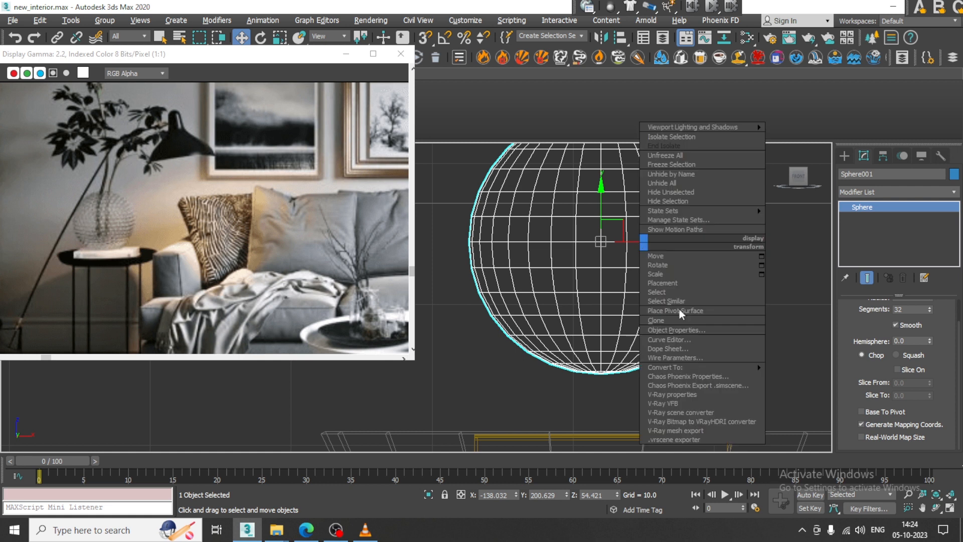
mouse_move(732, 369)
left_click(806, 377)
Delete the polygons of the sphere's lowest and uppermost rings, leaving it open at both ends.
key("4")
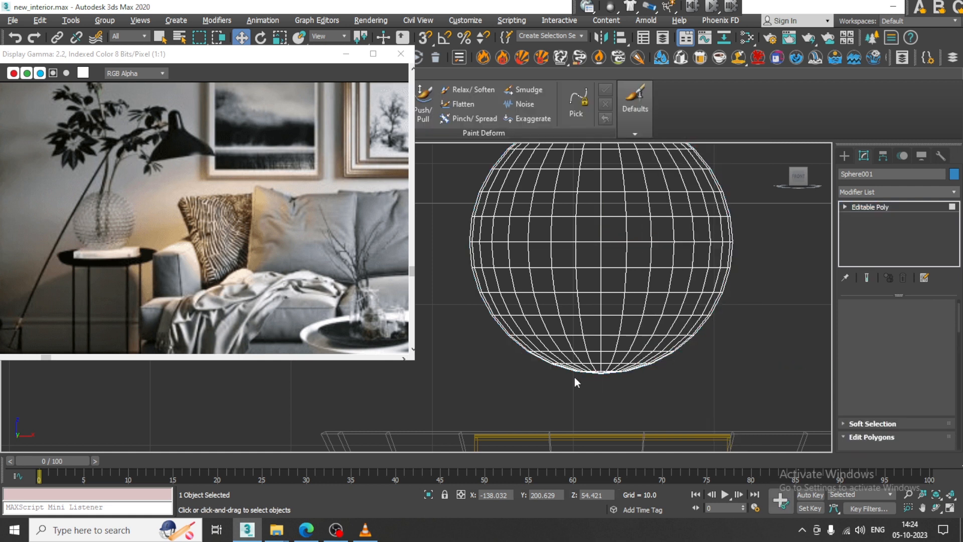
left_click_drag(757, 371, 758, 369)
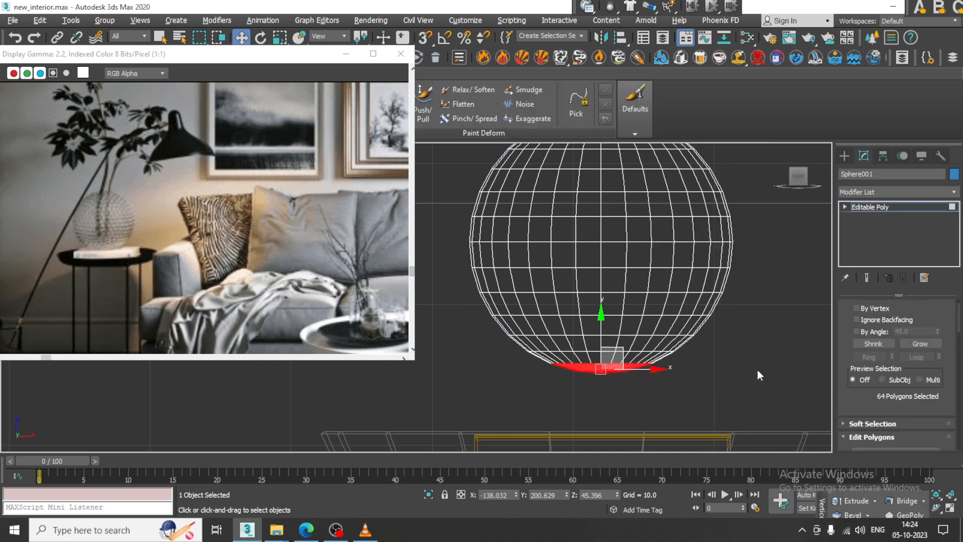
key("Delete")
middle_click_drag(577, 201, 531, 331)
middle_click_drag(508, 243, 520, 249)
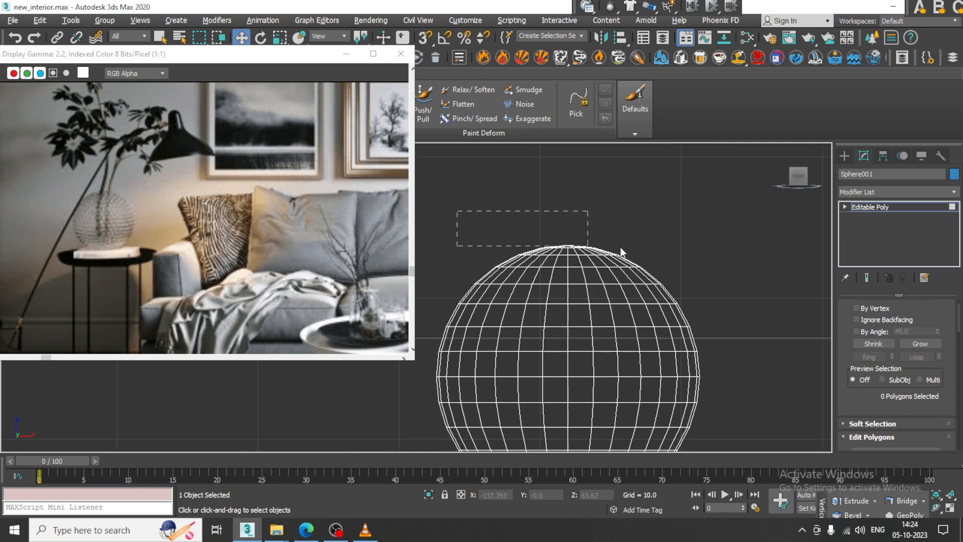
left_click_drag(696, 263, 696, 263)
key("Delete")
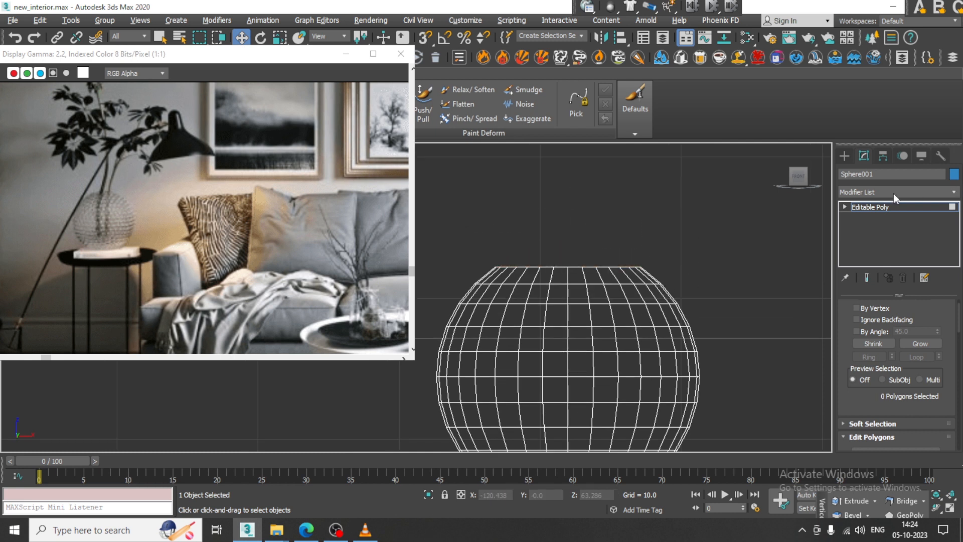
left_click(890, 207)
Cap the open border at the sphere's base and lower the sphere onto the book.
middle_click_drag(723, 291, 723, 212)
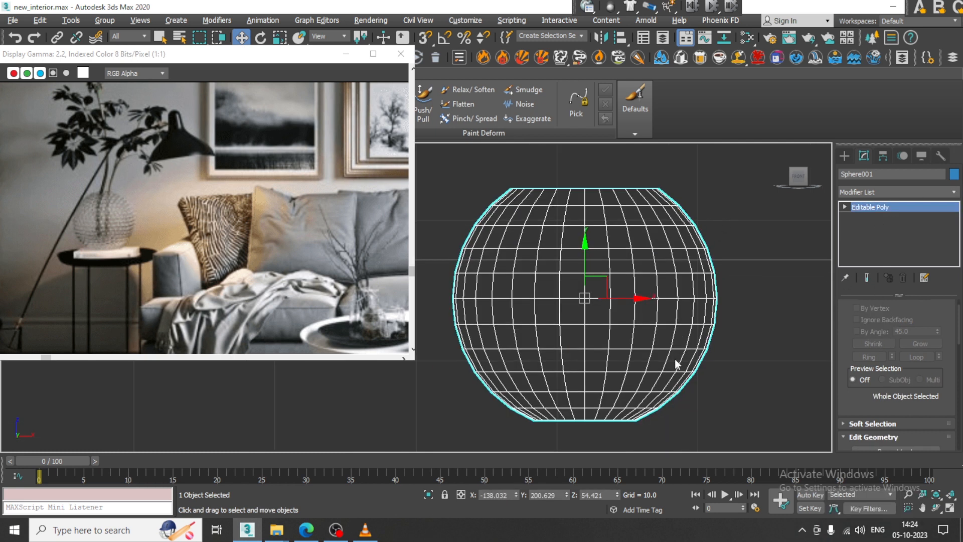
left_click(867, 238)
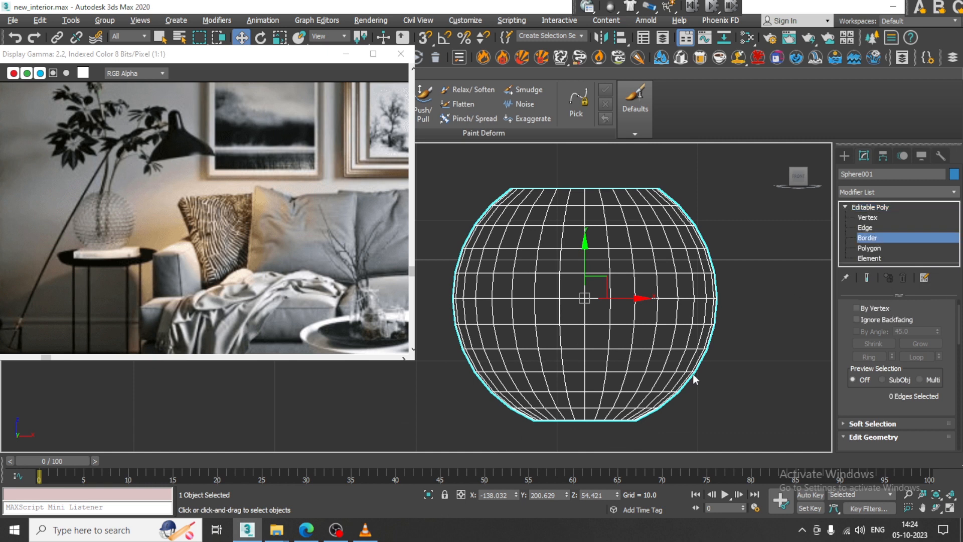
left_click(577, 419)
right_click(579, 317)
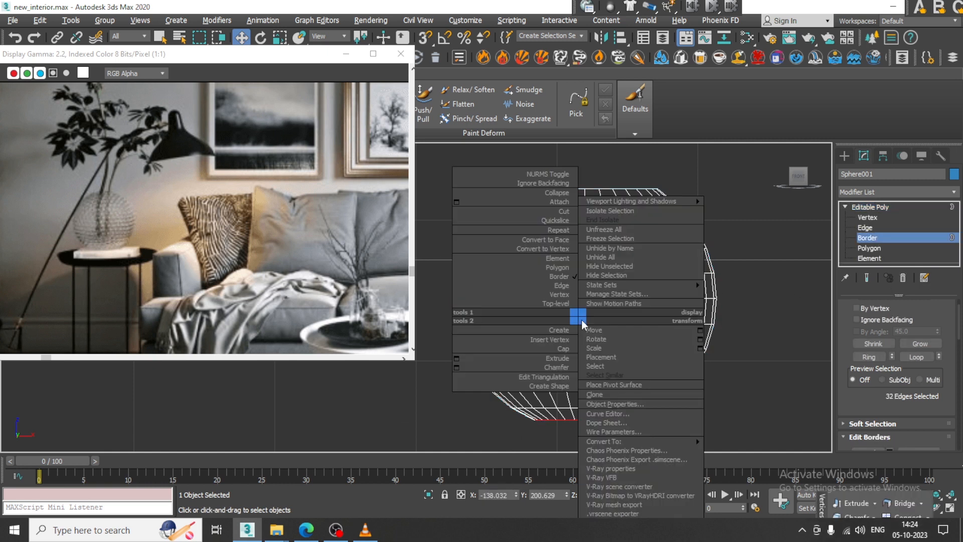
left_click(564, 349)
left_click(877, 206)
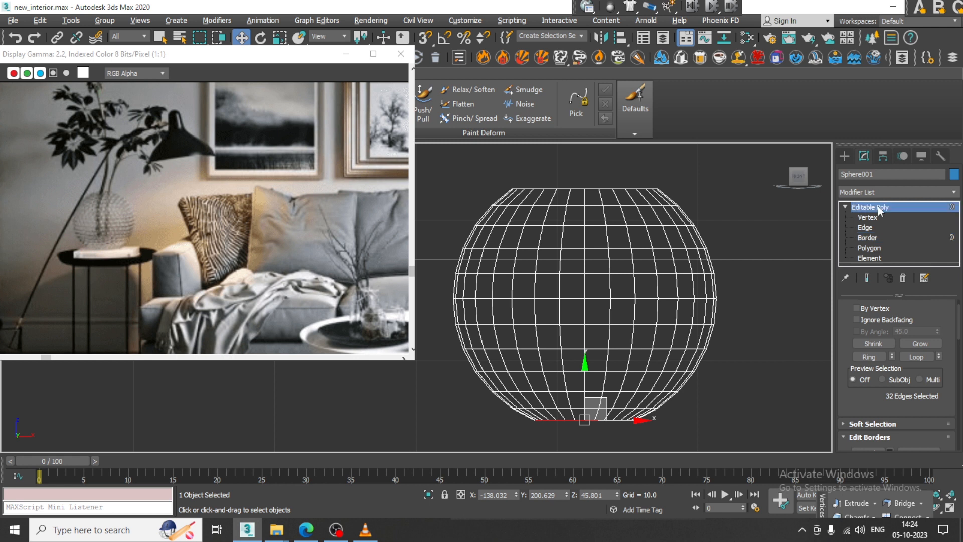
middle_click_drag(566, 333, 567, 273)
left_click_drag(588, 203, 622, 271)
Select all polygons of the vase and start a bevel on them with the By Polygon type.
left_click(869, 248)
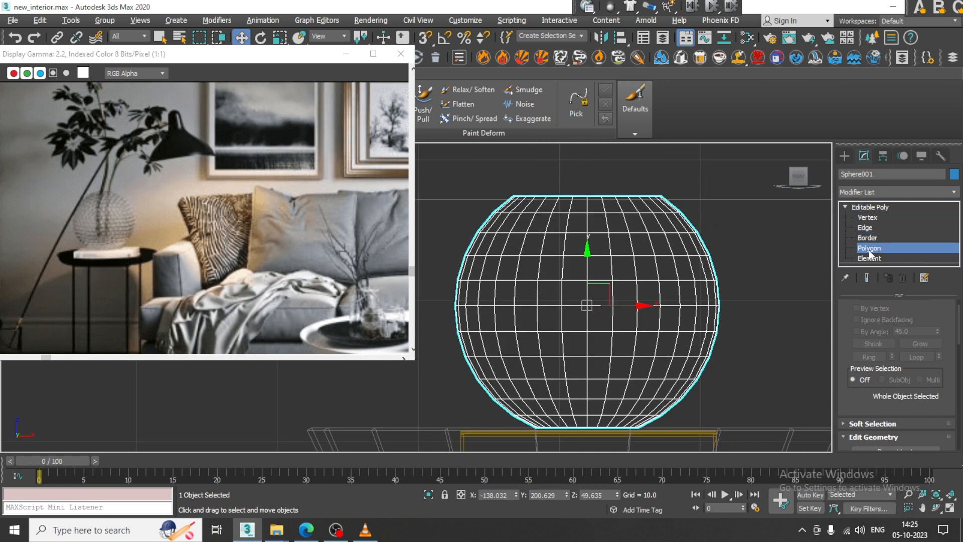
scroll(539, 260, "down", 2)
key("ctrl+a")
key("alt+w")
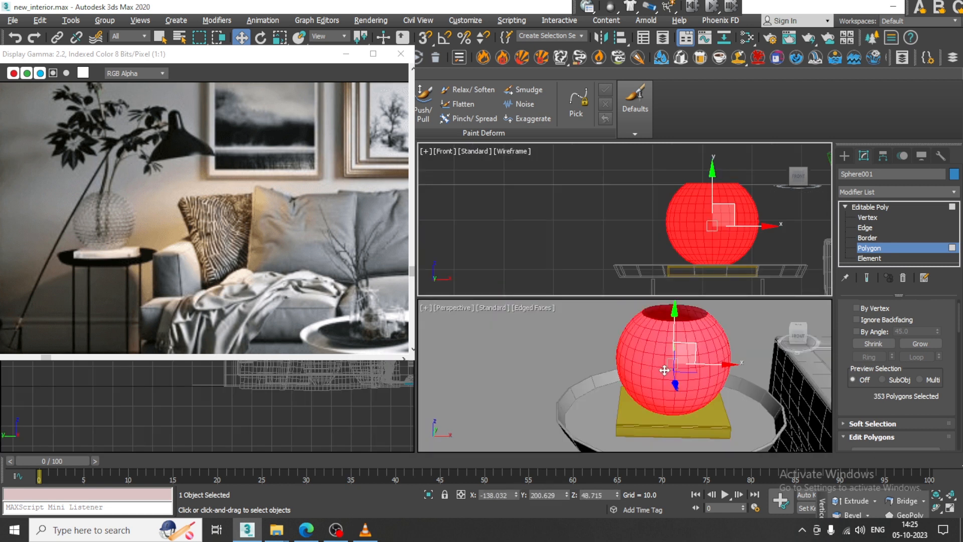
scroll(903, 406, "down", 3)
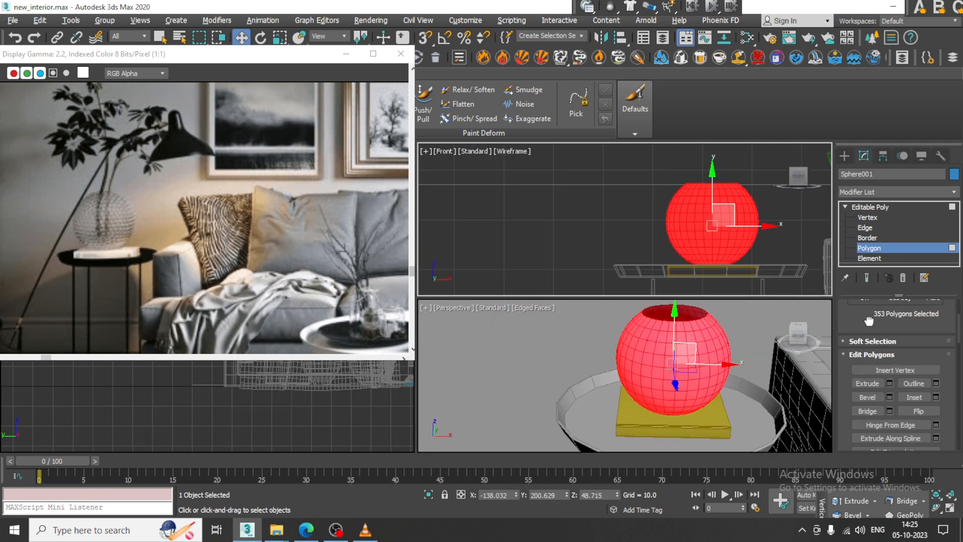
left_click(888, 388)
left_click(640, 219)
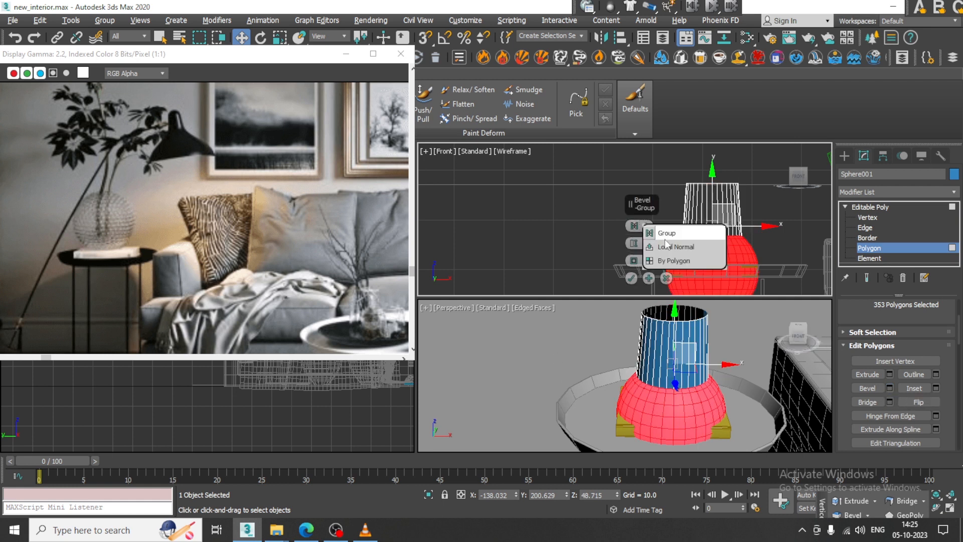
left_click(674, 246)
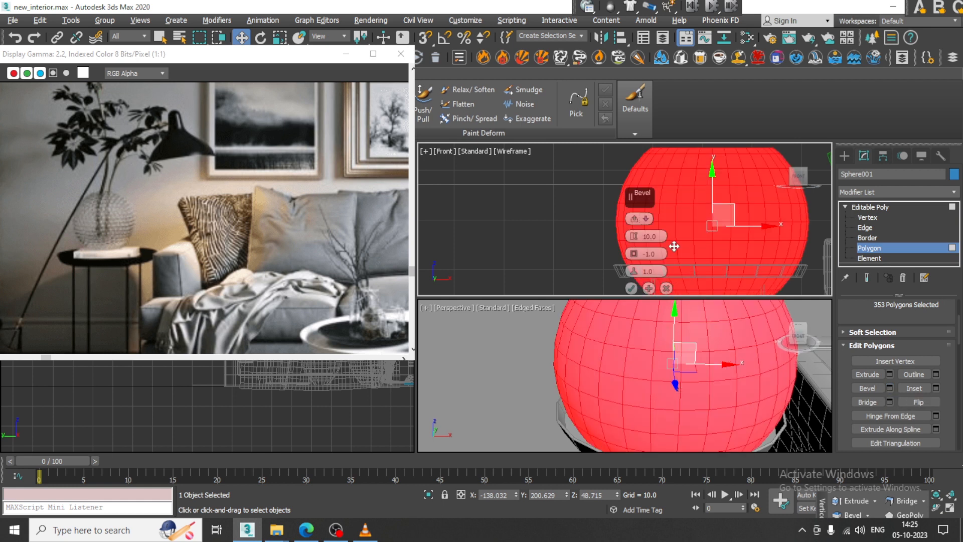
left_click(646, 219)
left_click(677, 256)
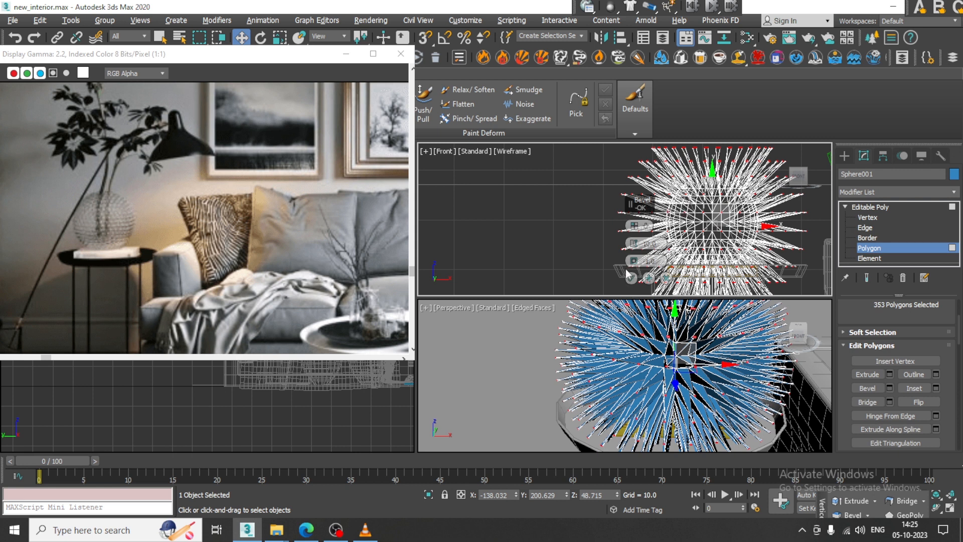
Set the vase's bevel to a height of 0.3 and an outline of -0.517 and apply it.
left_click_drag(634, 244, 651, 300)
scroll(672, 351, "up", 3)
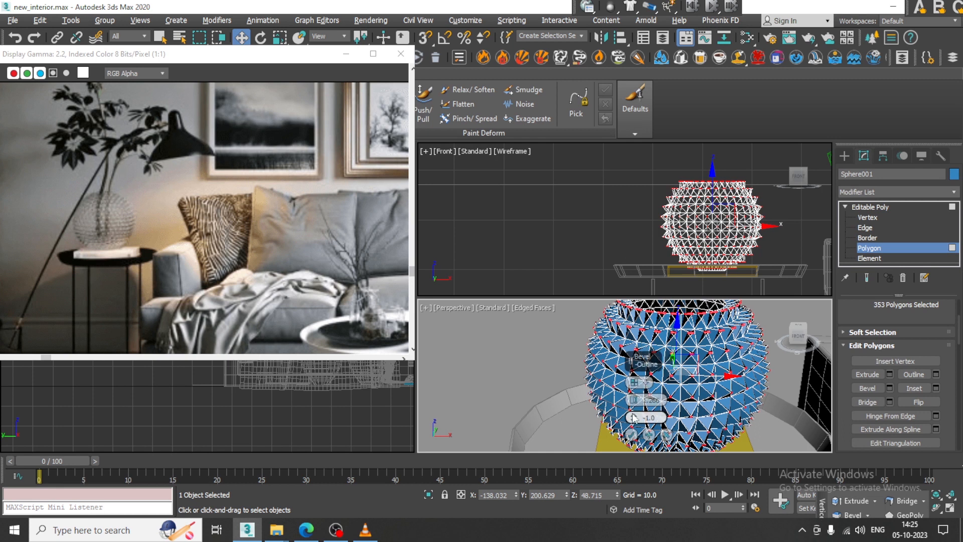
left_click_drag(634, 418, 635, 412)
left_click_drag(636, 413, 637, 413)
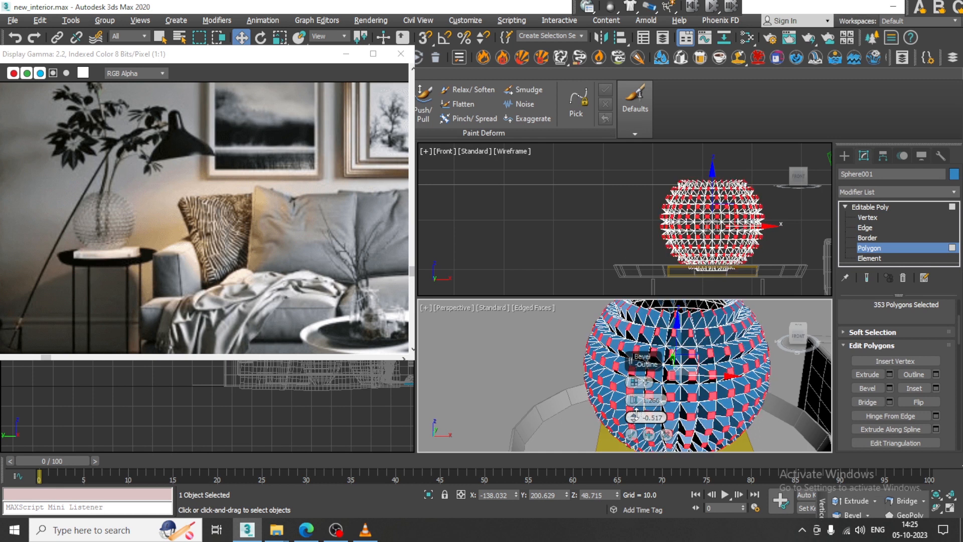
left_click_drag(634, 406, 634, 406)
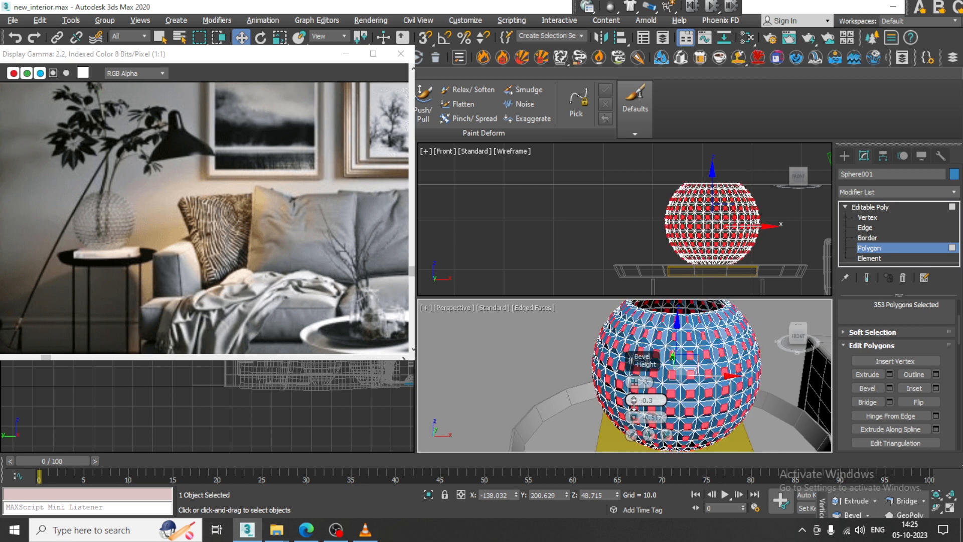
left_click(631, 435)
Leave polygon editing and examine the beveled vase on the side table with and without edged faces.
scroll(549, 331, "down", 4)
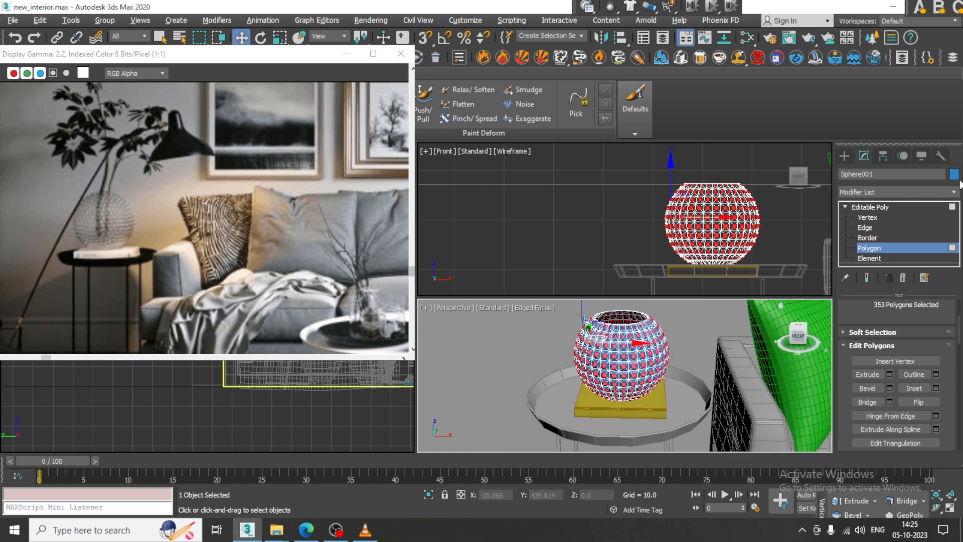
left_click(878, 208)
middle_click_drag(665, 371, 657, 385)
key("F4")
key("F4")
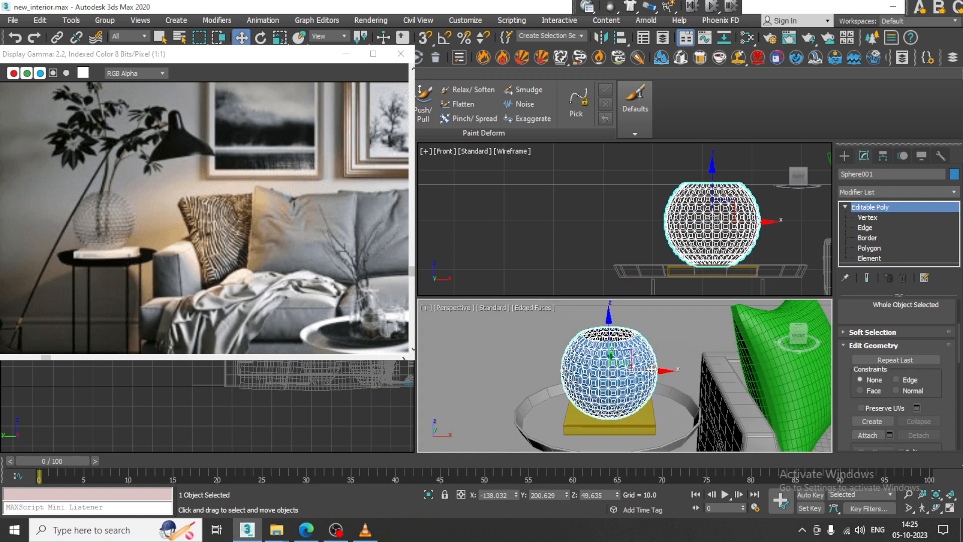
key("alt+w")
scroll(586, 319, "down", 3)
middle_click_drag(586, 319, 586, 317)
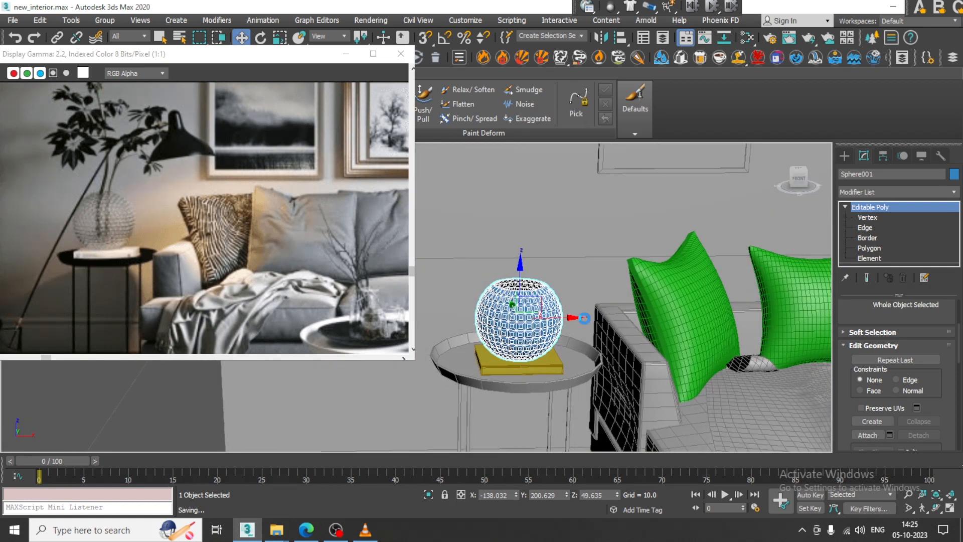
middle_click_drag(601, 267, 606, 300)
Draw a curved plant stem with the Line tool in the front view, rising from inside the vase and arching toward the sofa.
key("alt+w")
middle_click_drag(636, 185, 612, 187)
key("alt+w")
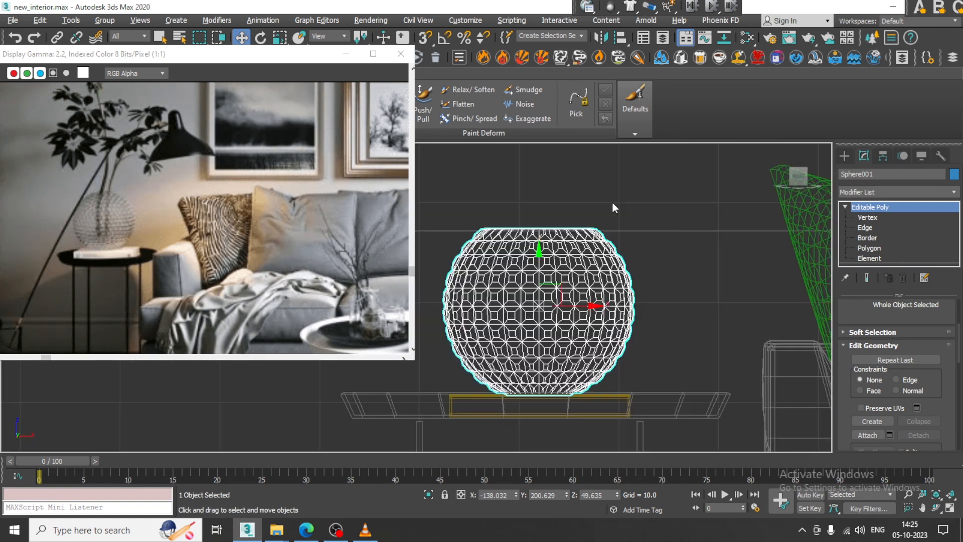
scroll(612, 200, "down", 5)
middle_click_drag(723, 279, 649, 310)
scroll(526, 305, "down", 5)
scroll(650, 310, "up", 2)
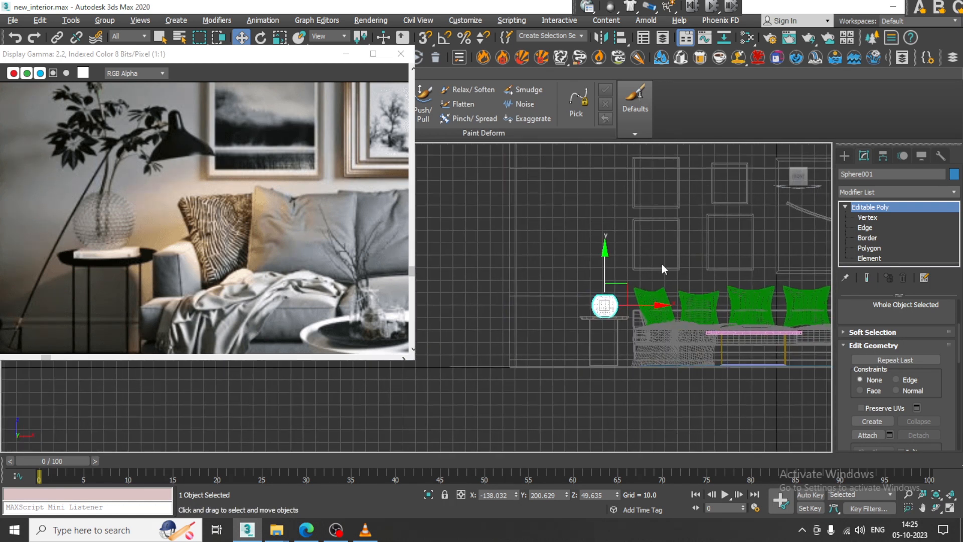
scroll(644, 268, "up", 2)
middle_click_drag(643, 268, 606, 286)
left_click(845, 157)
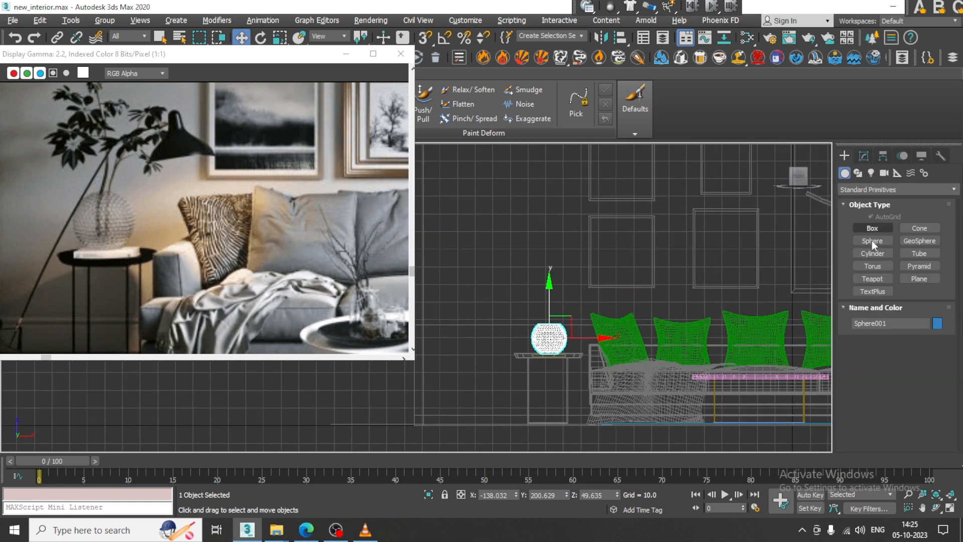
left_click(858, 172)
left_click(873, 238)
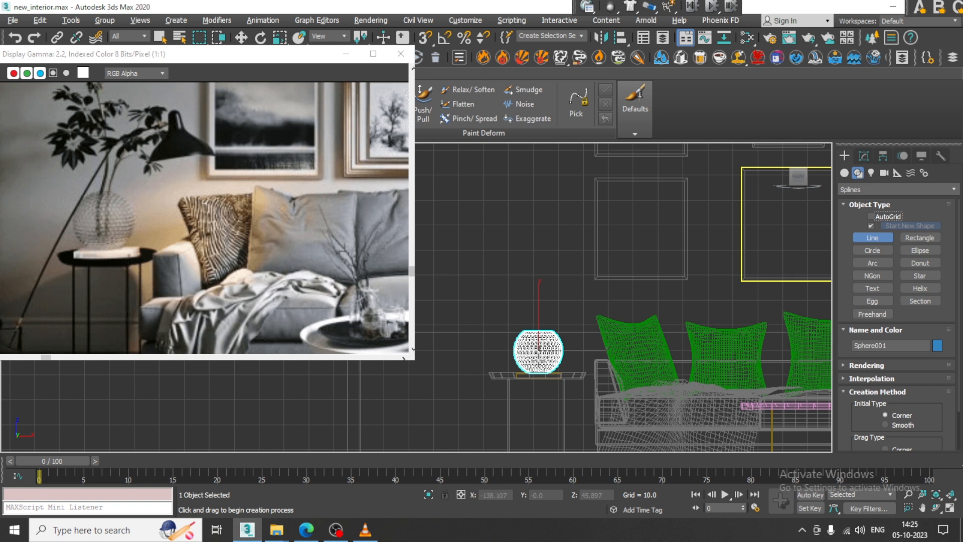
left_click(539, 360)
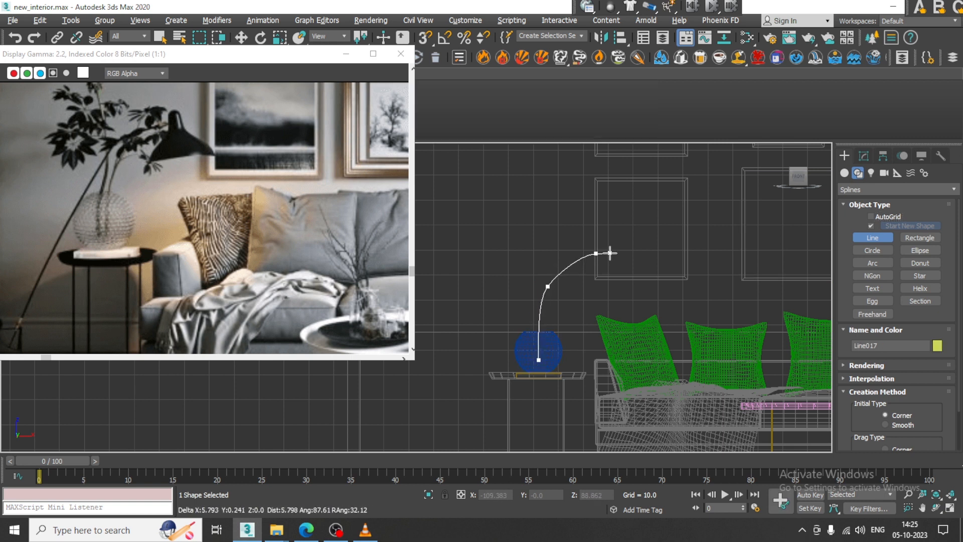
right_click(610, 253)
right_click(610, 253)
Move the stem line along Y to about 198.1 so that it stands inside the vase's opening.
key("alt+w")
right_click(629, 421)
key("alt+w")
scroll(630, 354, "down", 5)
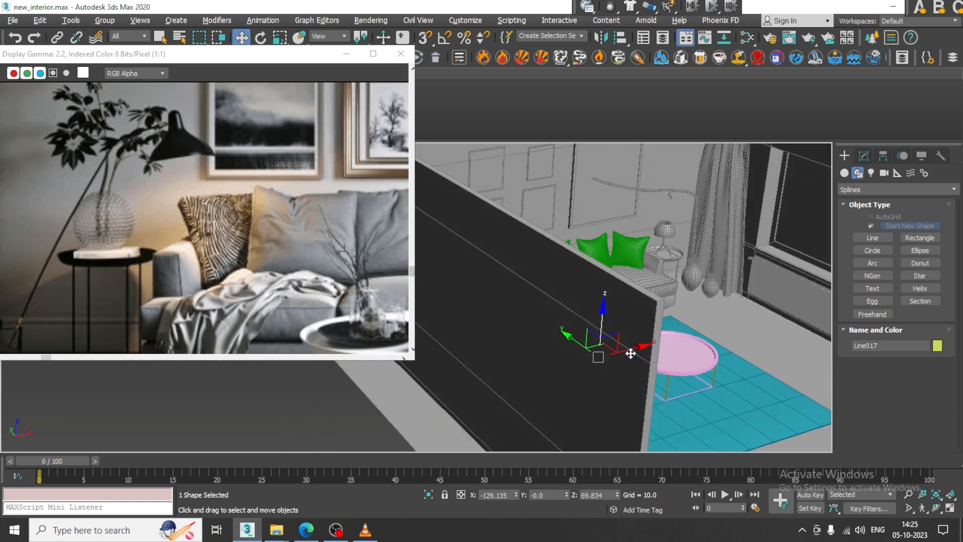
middle_click_drag(631, 353, 570, 376, "alt")
left_click_drag(582, 319, 533, 170)
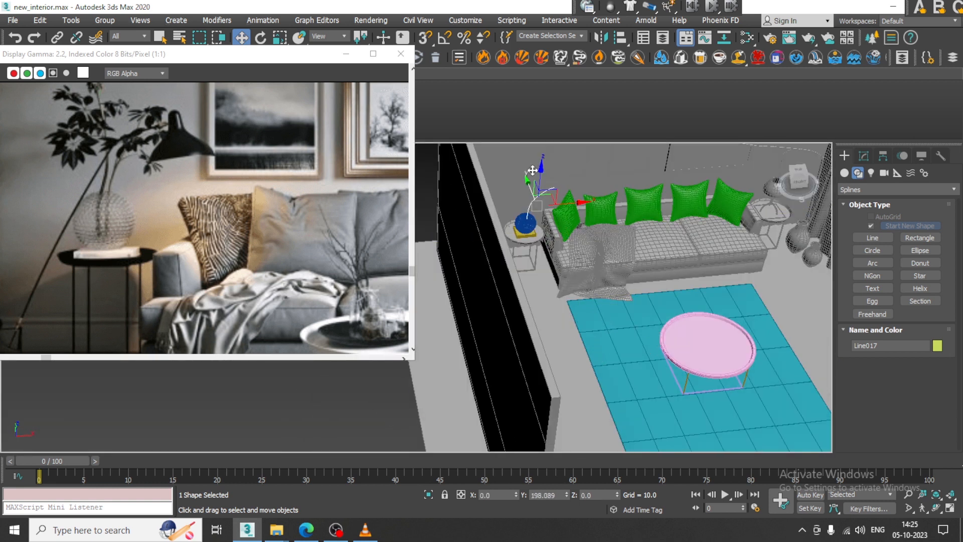
scroll(563, 195, "up", 6)
middle_click_drag(563, 196, 542, 168, "alt")
middle_click_drag(542, 168, 635, 301)
middle_click_drag(635, 301, 640, 315)
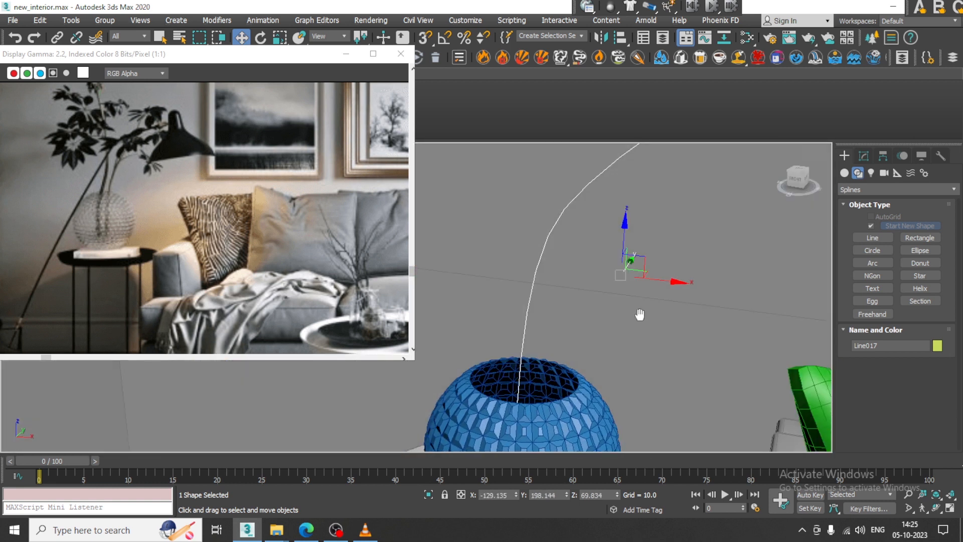
Make the stem line display as a solid tube in the viewport with a radial thickness of 0.39.
scroll(640, 315, "down", 3)
left_click(864, 155)
scroll(858, 346, "down", 5)
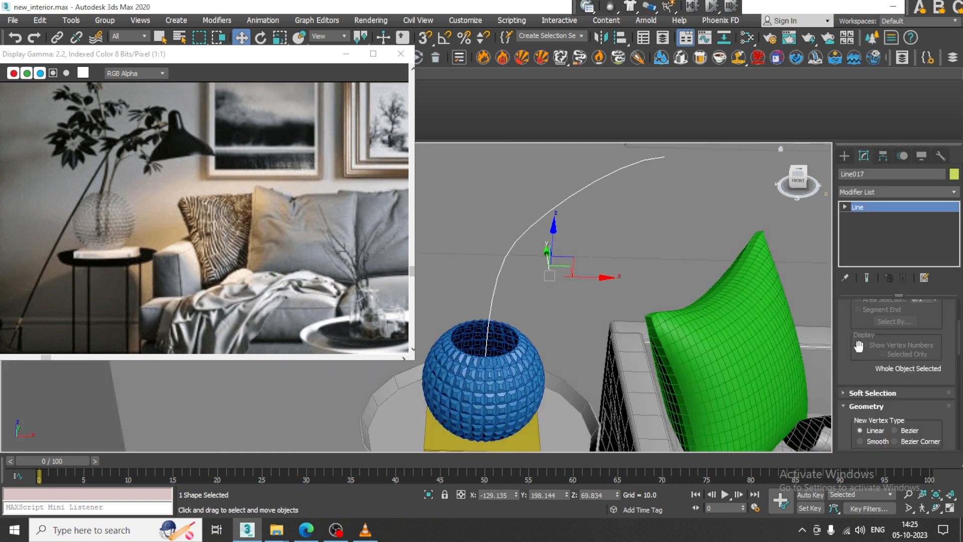
scroll(859, 346, "up", 3)
scroll(853, 343, "up", 1)
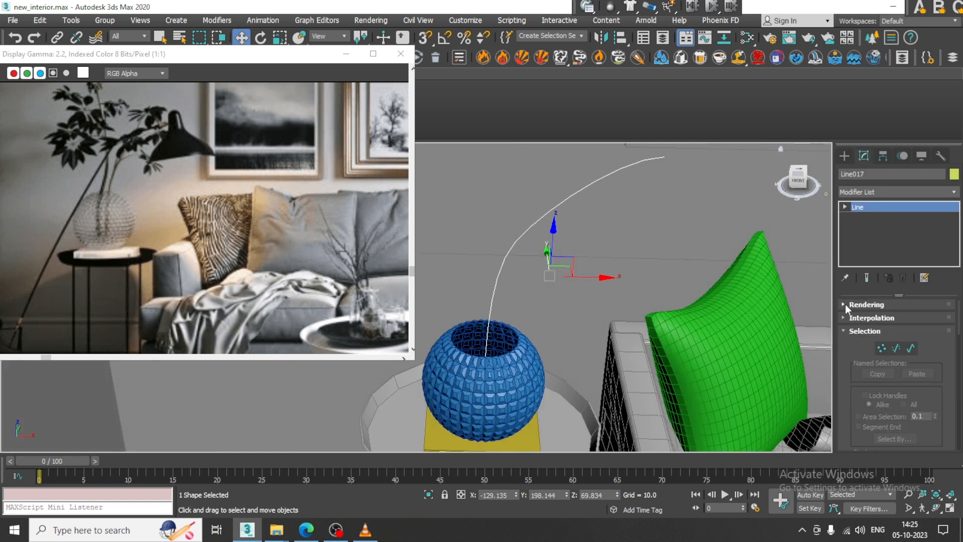
left_click(844, 304)
left_click(857, 326)
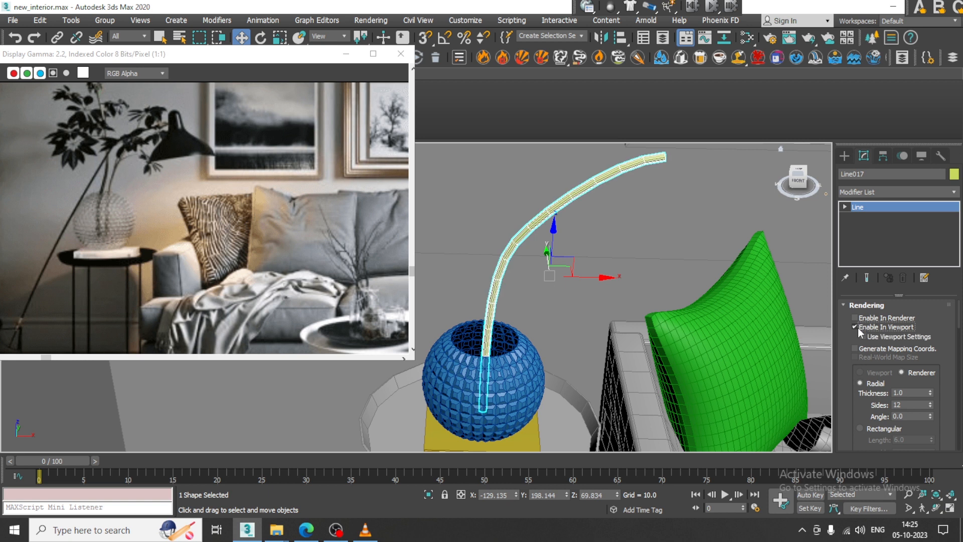
left_click_drag(929, 392, 949, 428)
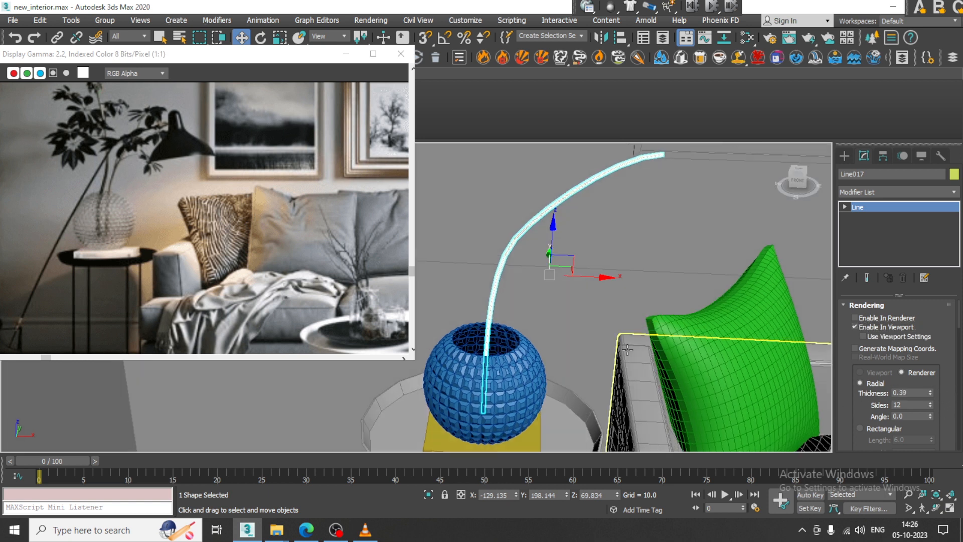
Shift the reference image window aside and maximize the left view with the stem and vase in sight.
middle_click_drag(641, 310, 679, 303, "alt")
key("alt+w")
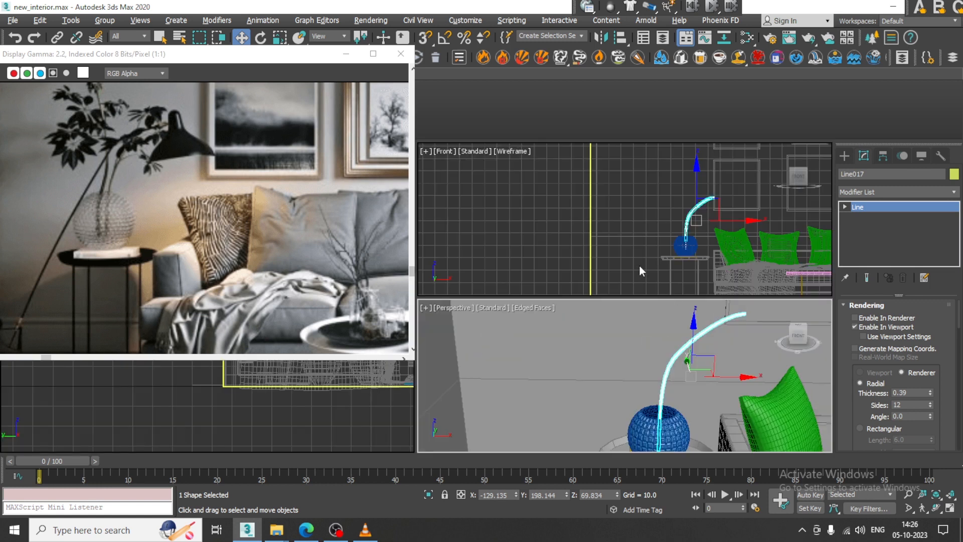
left_click_drag(258, 57, 193, 57)
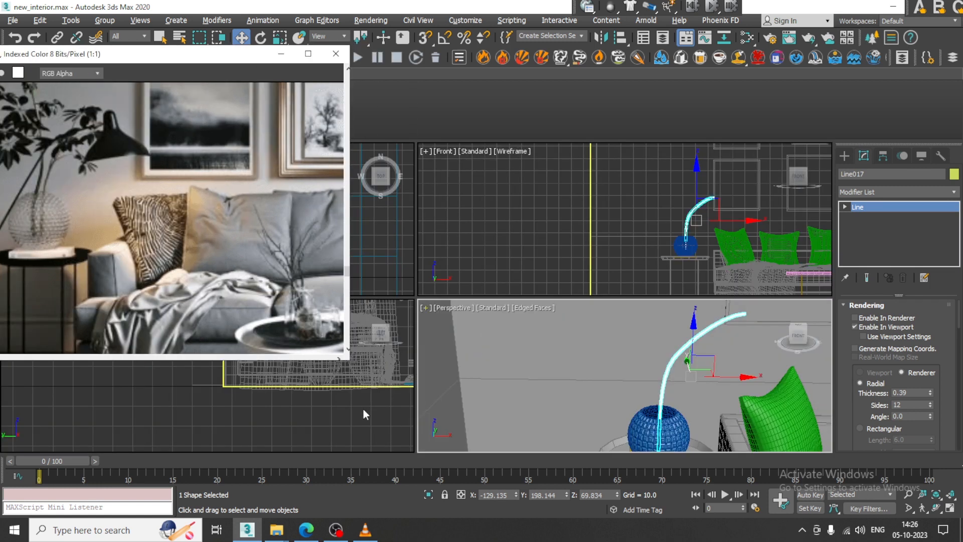
middle_click_drag(364, 409, 326, 409)
key("alt+w")
scroll(504, 201, "down", 1)
middle_click_drag(504, 150, 511, 283)
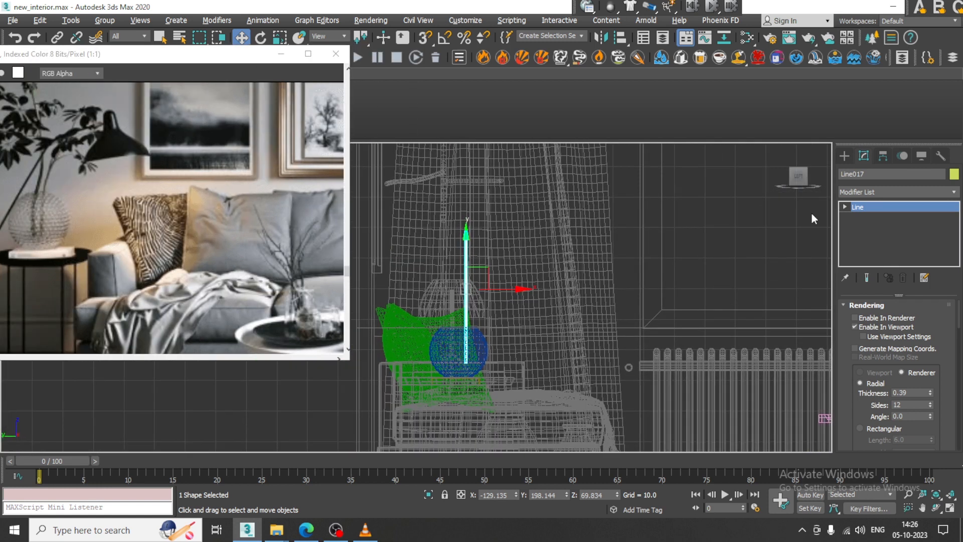
Draw a short curved branch line in the left view, starting on the stem above the vase and rising outward.
left_click(852, 157)
left_click(853, 239)
scroll(466, 305, "up", 2)
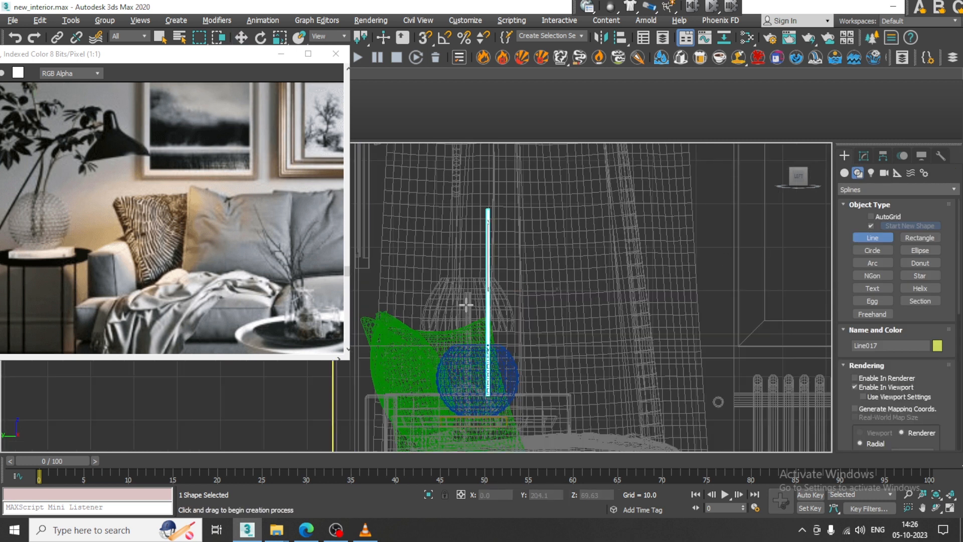
left_click(488, 272)
left_click(535, 246)
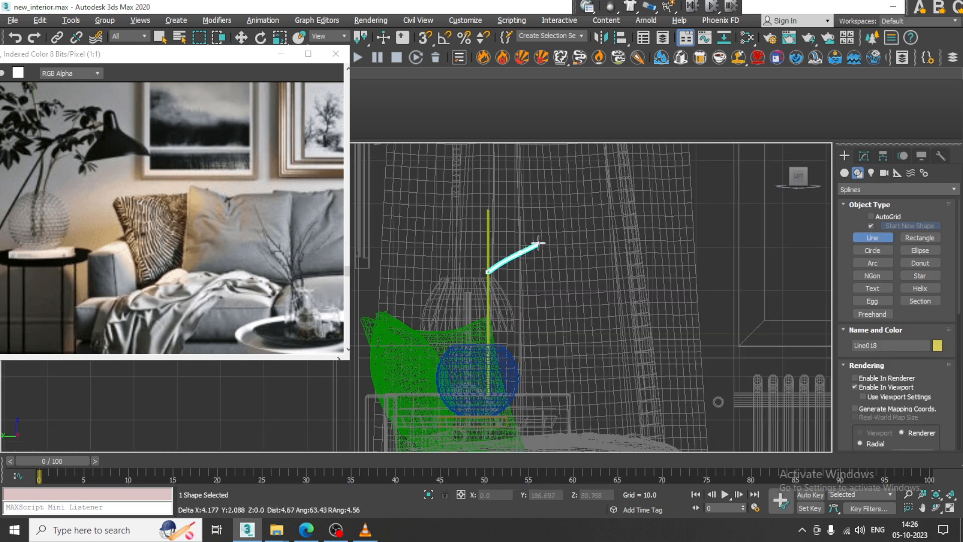
right_click(559, 225)
right_click(558, 225)
Move the new branch line along X to about -132.7, close to the stem in the perspective view.
key("alt+w")
scroll(682, 371, "up", 1)
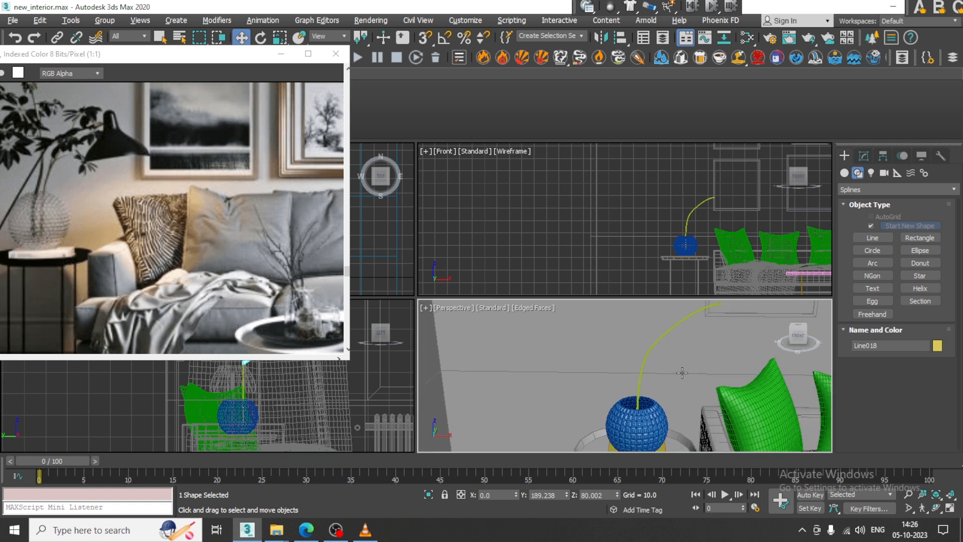
key("alt+w")
scroll(652, 346, "down", 6)
middle_click_drag(652, 346, 712, 341, "alt")
scroll(712, 341, "up", 4)
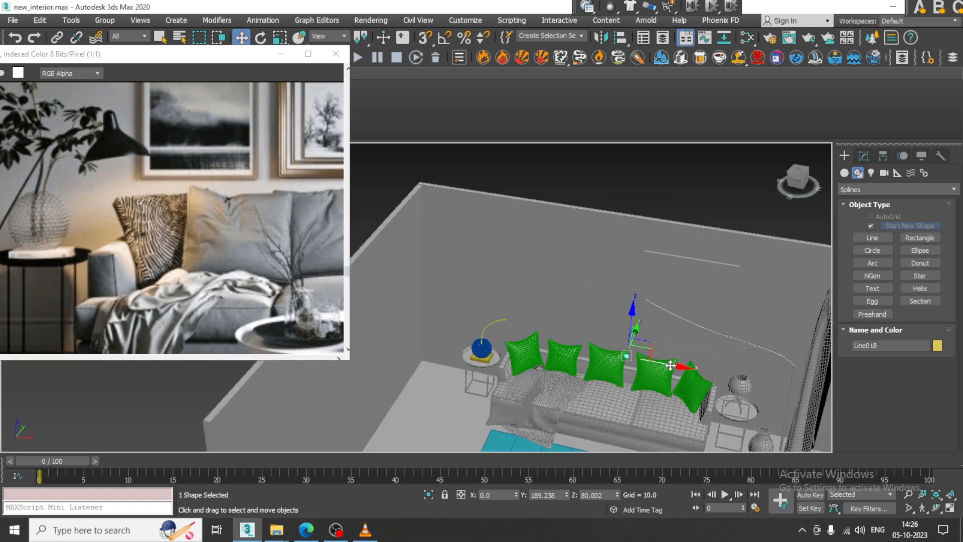
left_click_drag(670, 365, 525, 359)
scroll(527, 358, "up", 6)
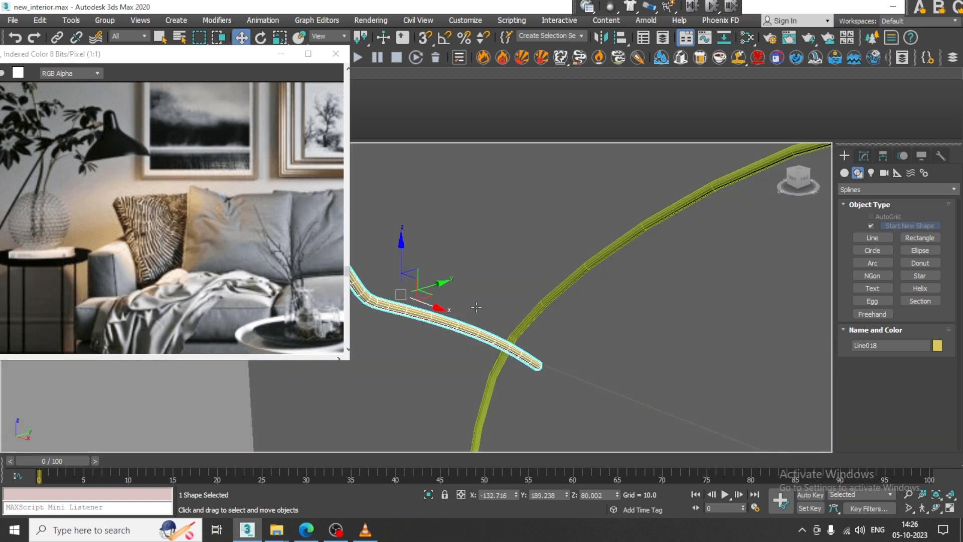
Fine-tune the branch's position to about X -129.8 and Y 190.8 so that its inner end meets the stem.
mouse_move(488, 313)
left_mouse_down()
mouse_move(465, 308)
mouse_move(493, 327)
mouse_move(480, 318)
left_mouse_up()
right_click(465, 308)
key("e")
key("w")
middle_click_drag(460, 281, 515, 331, "alt")
left_click_drag(463, 295, 481, 290)
middle_click_drag(480, 290, 557, 316, "alt")
scroll(560, 318, "up", 4)
left_click_drag(577, 303, 570, 303)
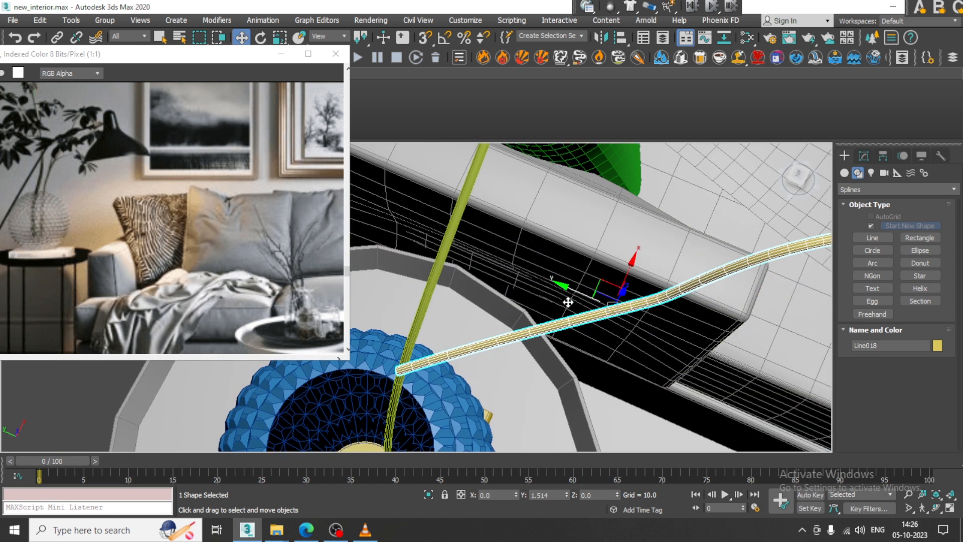
middle_click_drag(570, 303, 650, 319, "alt")
left_click_drag(648, 329, 664, 329)
scroll(664, 329, "down", 3)
middle_click_drag(663, 330, 627, 329, "alt")
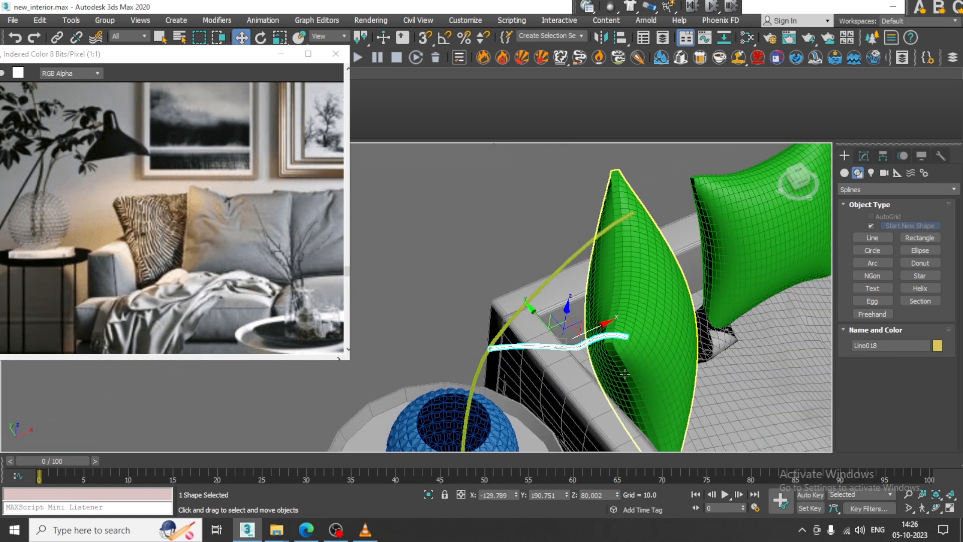
Mirror the branch line across the Y axis without cloning it.
left_click(603, 39)
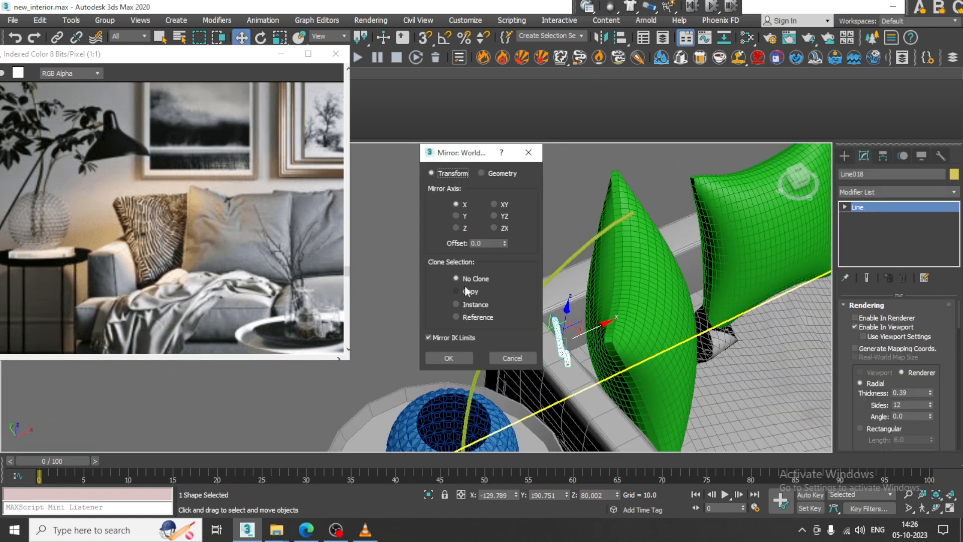
left_click(463, 216)
left_click(448, 359)
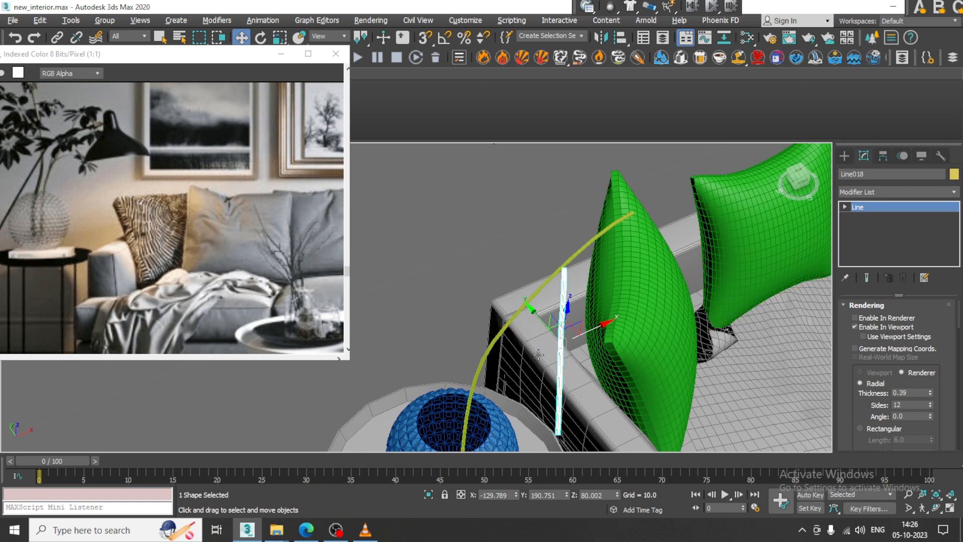
middle_click_drag(481, 322, 539, 281, "alt")
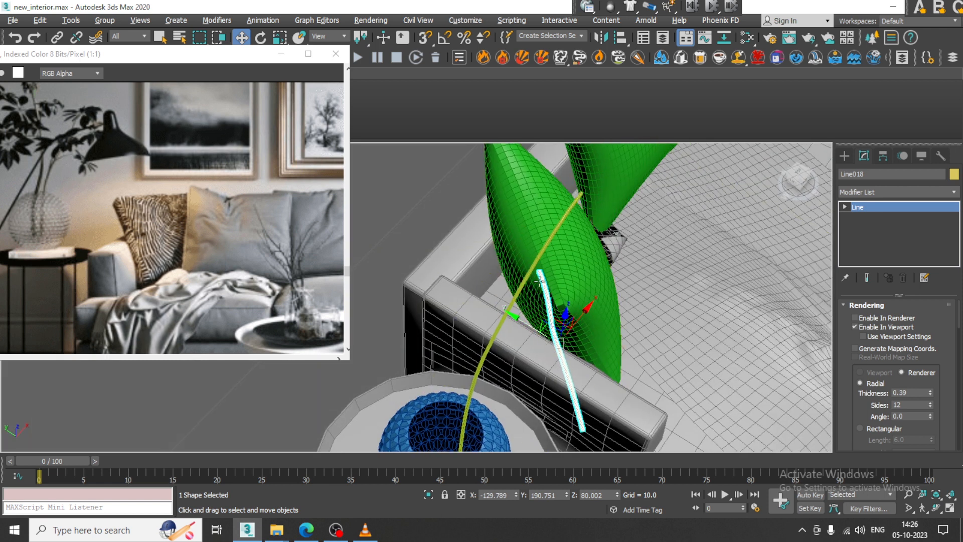
Make a Y-axis mirrored copy of the branch and shift the original branch to Y about 205.8 so it meets the stem.
left_click(606, 38)
left_click(462, 293)
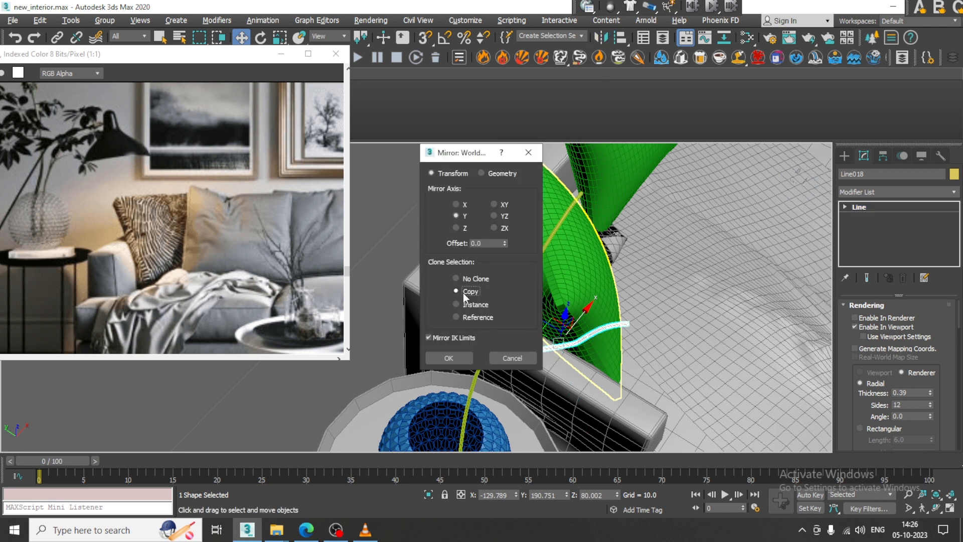
left_click(466, 357)
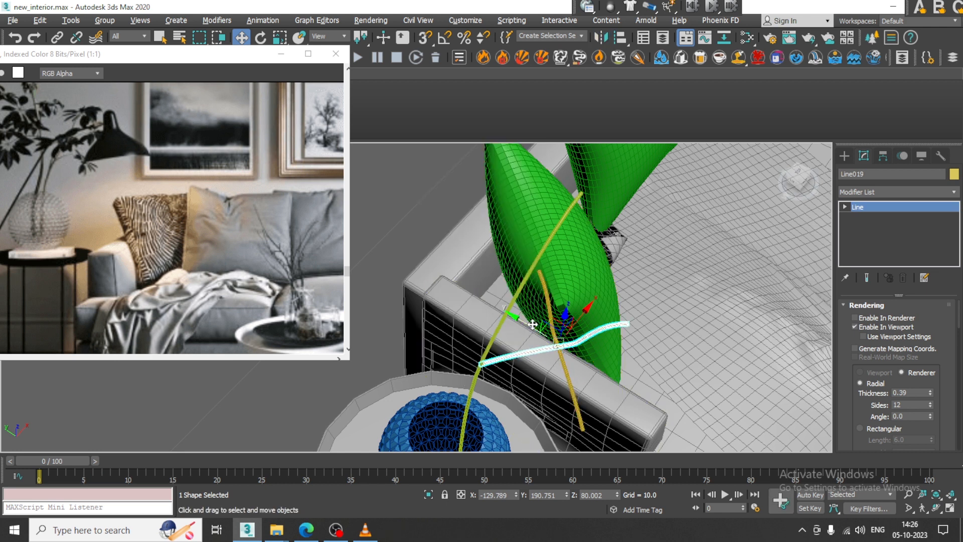
left_click_drag(532, 324, 418, 261)
left_click(572, 393)
middle_click_drag(447, 298, 507, 278, "alt")
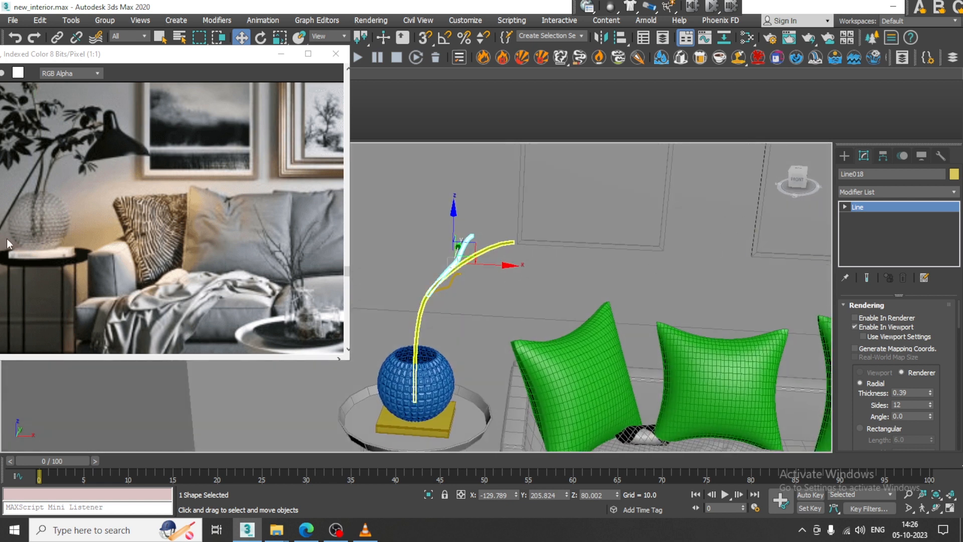
Bring the plant in the reference image into sight and draw a small circle on the floor in front of the side table.
middle_click_drag(58, 238, 174, 231)
left_click(844, 156)
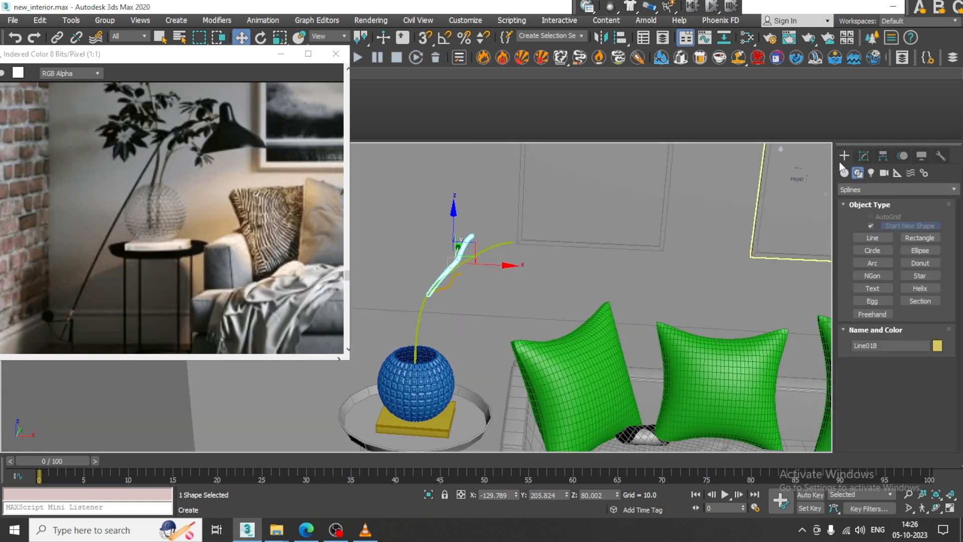
middle_click_drag(718, 302, 716, 218)
scroll(716, 219, "down", 3)
middle_click_drag(701, 267, 697, 284, "alt")
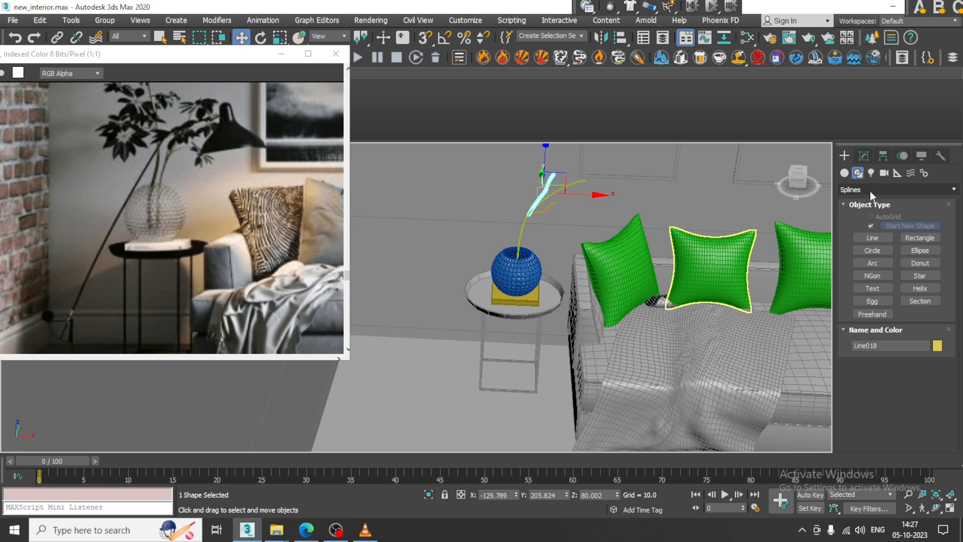
left_click(888, 251)
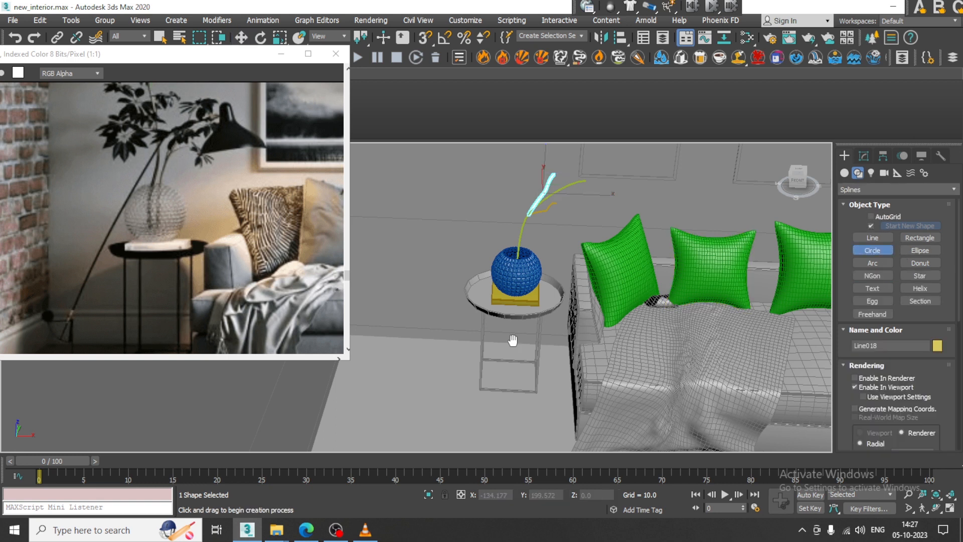
middle_click_drag(492, 437, 477, 366)
left_click_drag(474, 359, 480, 374)
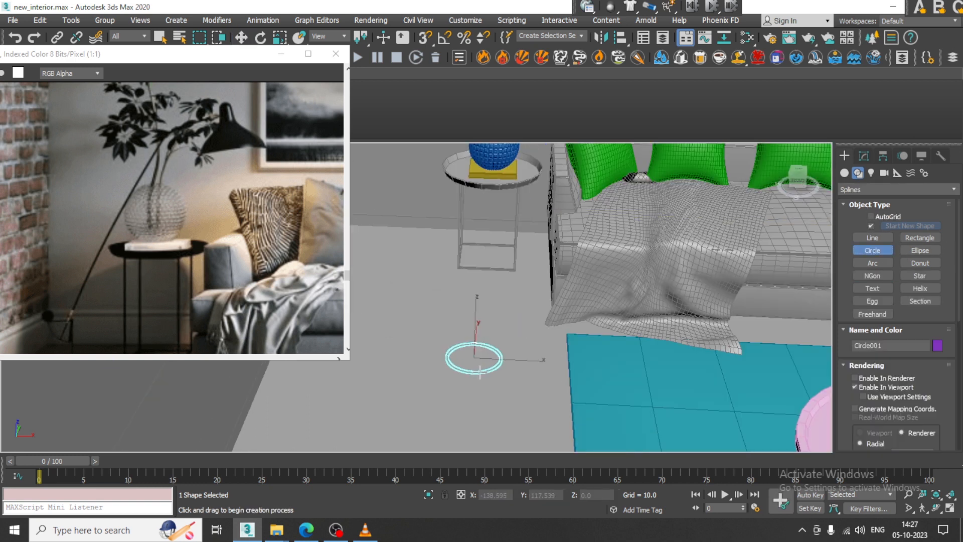
key("w")
Turn off Enable In Viewport for the circle and raise it to Z about 24.5.
left_click(863, 156)
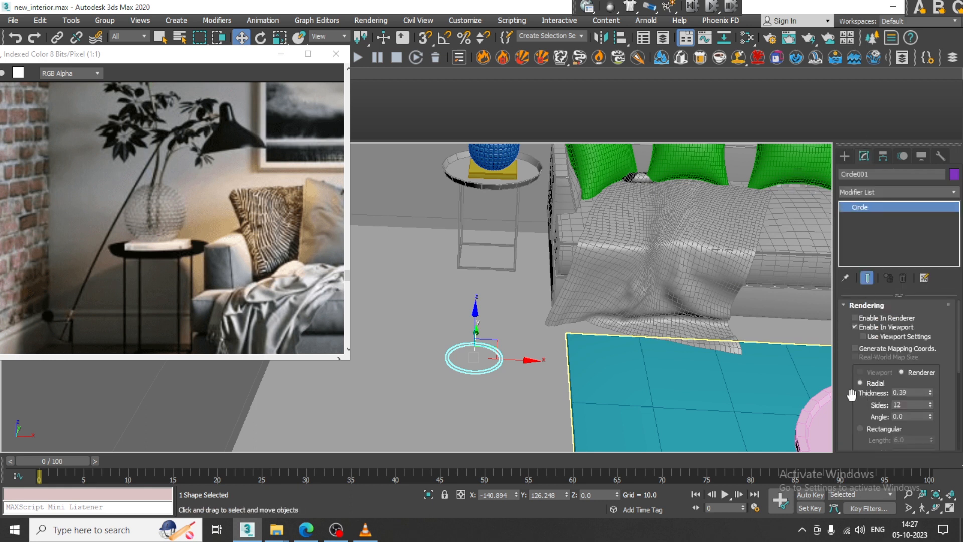
left_click(855, 327)
middle_click_drag(507, 322, 476, 334, "alt")
scroll(477, 320, "up", 5)
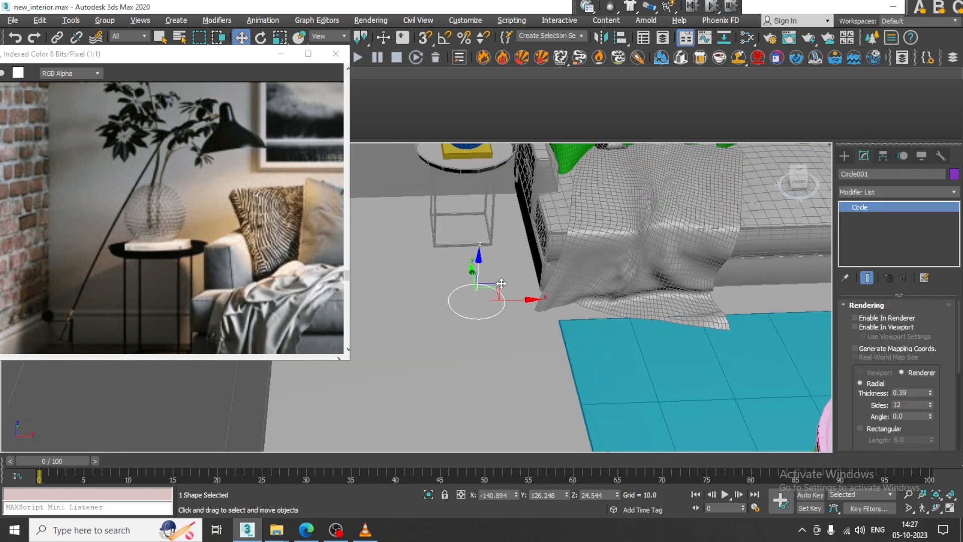
Scale the circle down along X into a narrow ellipse for the leaf outline.
key("r")
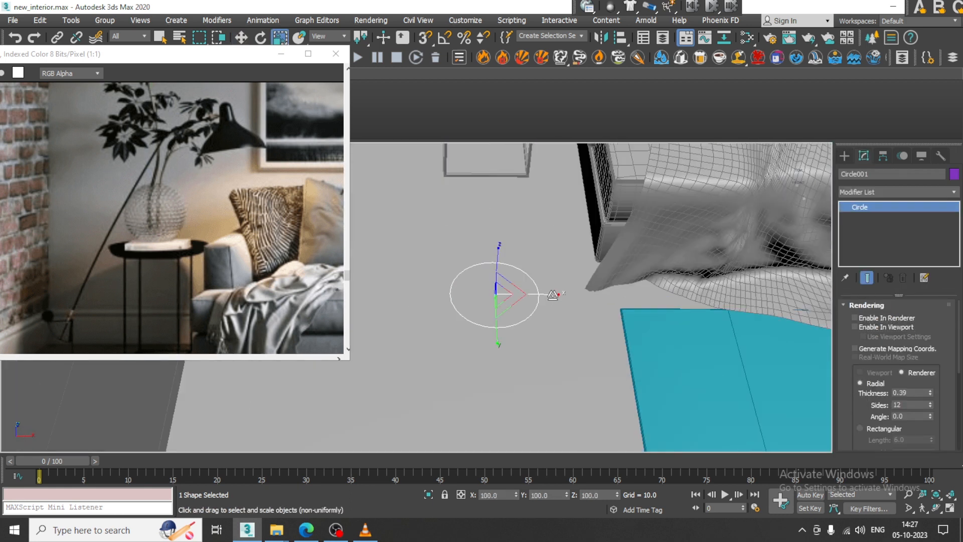
left_click_drag(541, 298, 535, 297)
scroll(506, 299, "up", 4)
key("w")
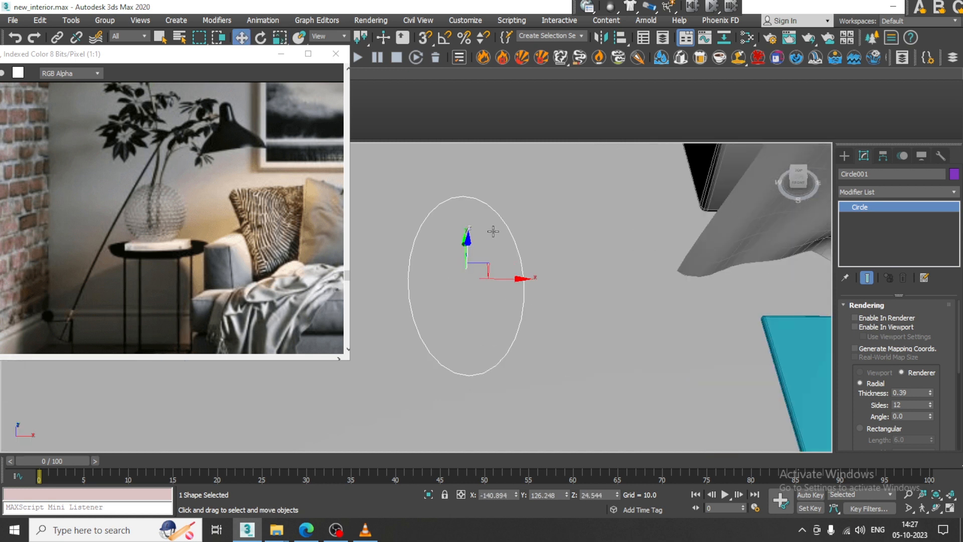
Convert the ellipse to an editable spline and pull its far vertex, made a sharp corner, out to Y about 140.2 as the leaf tip.
right_click(502, 218)
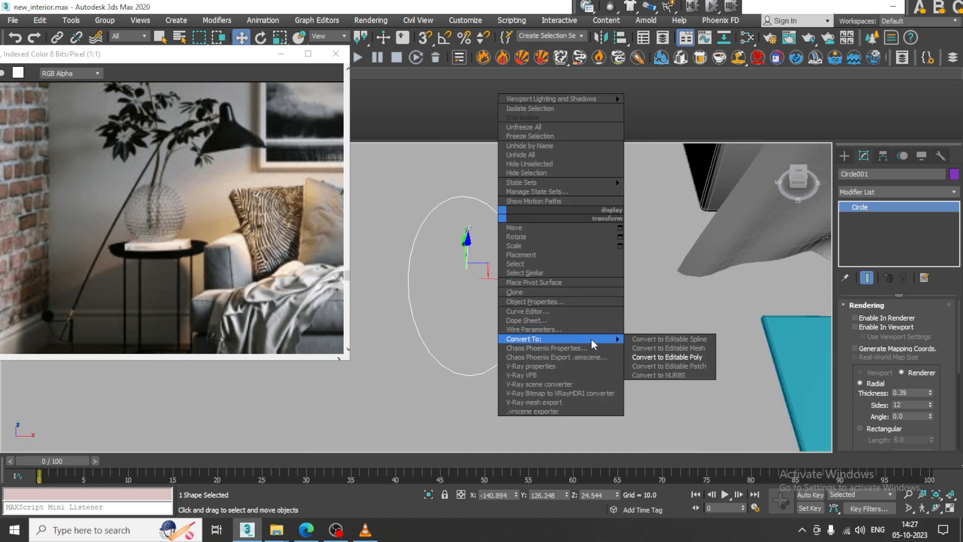
left_click(663, 367)
right_click(469, 203)
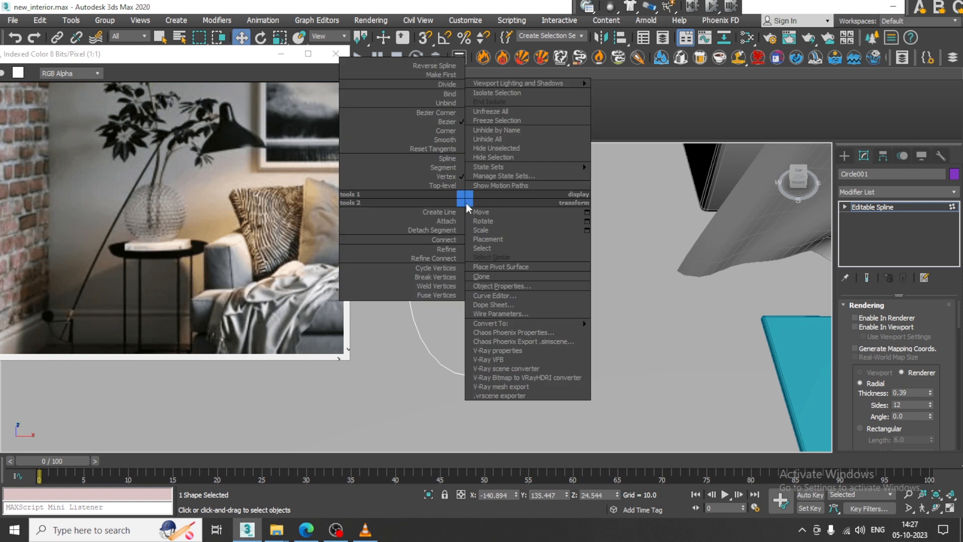
left_click(446, 124)
middle_click_drag(507, 210, 520, 283, "alt")
left_click_drag(501, 272, 450, 226)
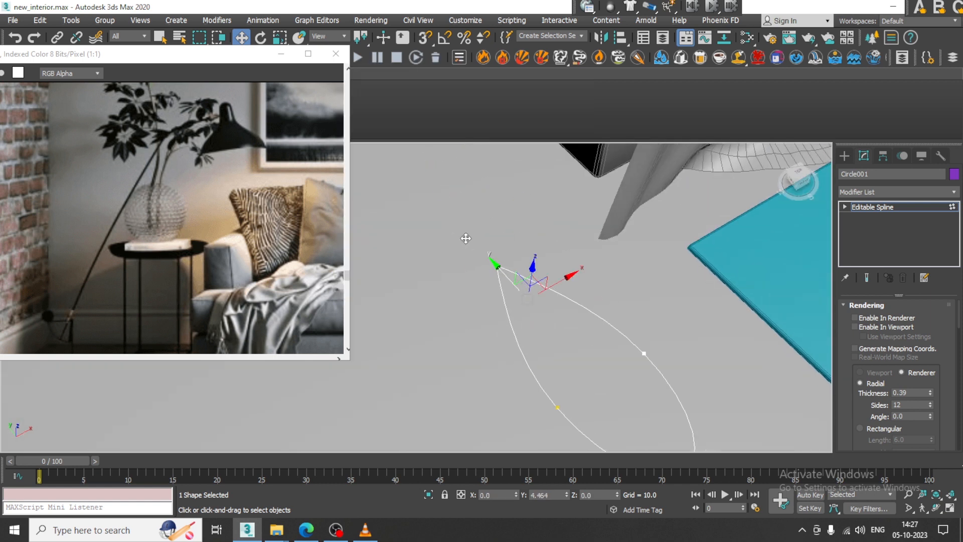
middle_click_drag(466, 238, 546, 354, "alt")
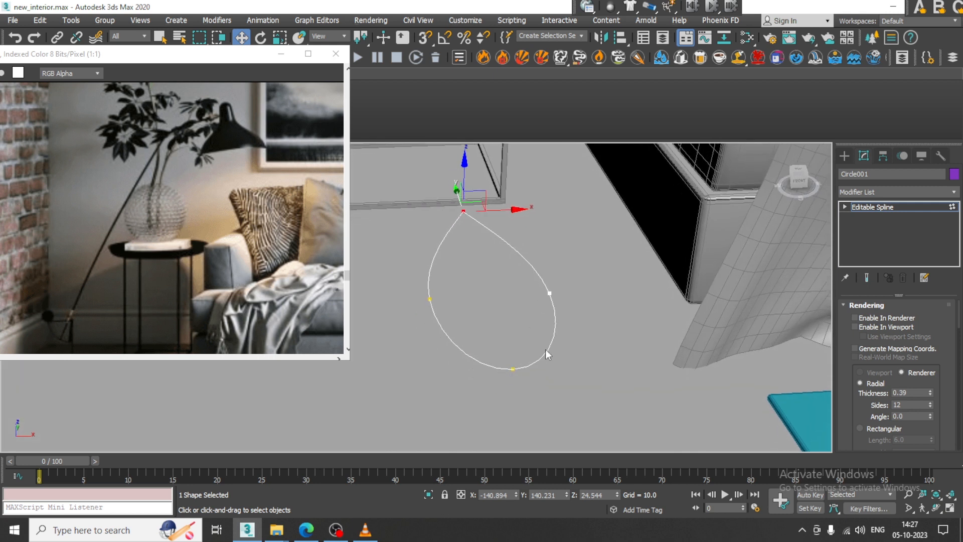
left_click(900, 208)
middle_click_drag(532, 281, 528, 293, "alt")
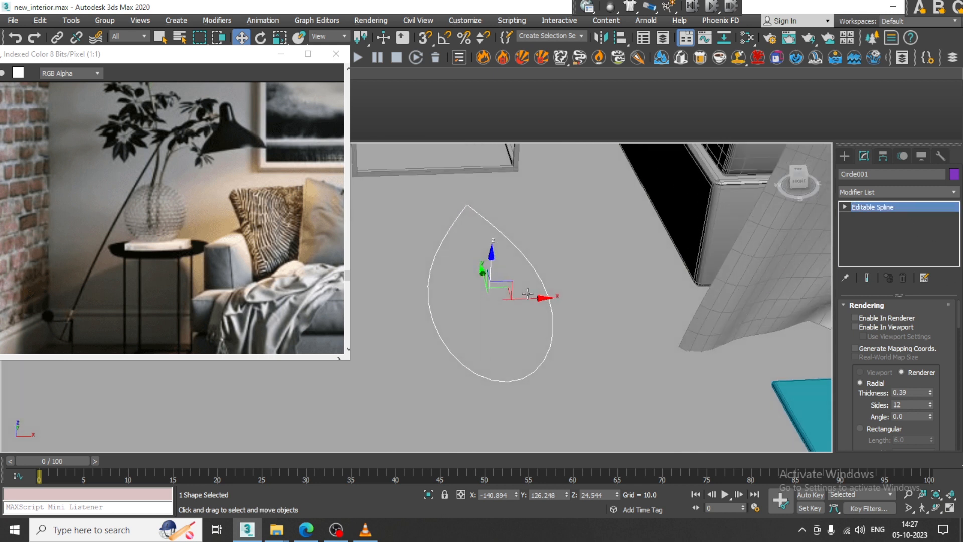
right_click(491, 223)
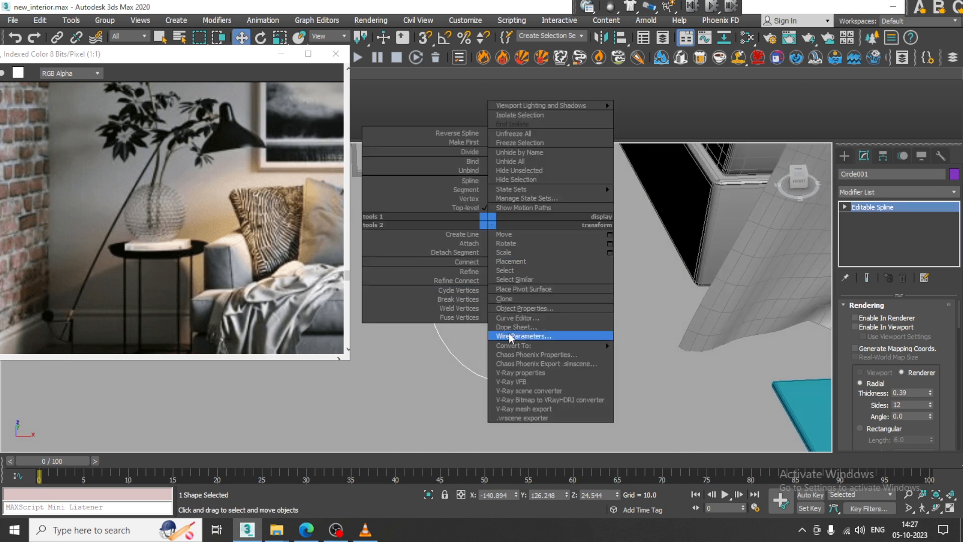
mouse_move(517, 345)
left_click(682, 278)
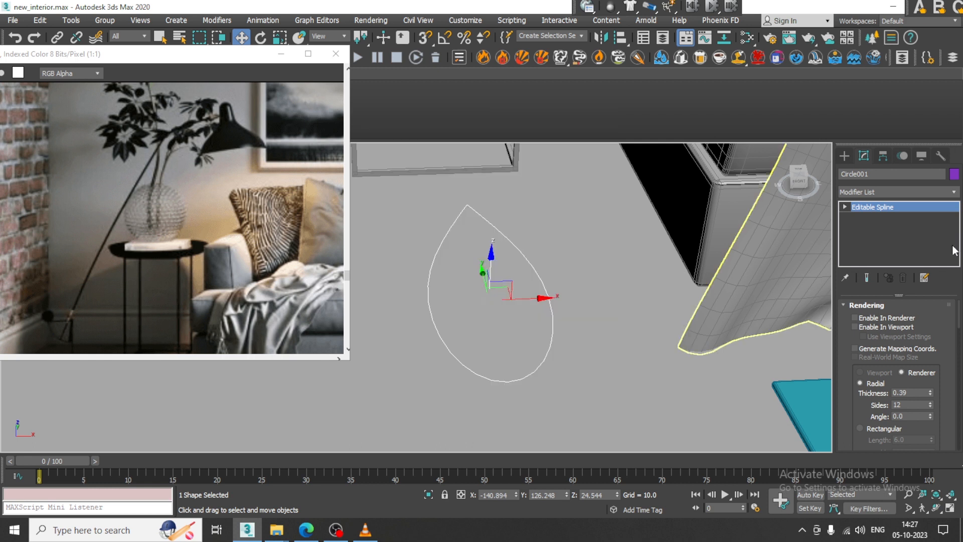
Apply an Extrude modifier to the leaf outline with an amount of 0.1.
left_click(882, 192)
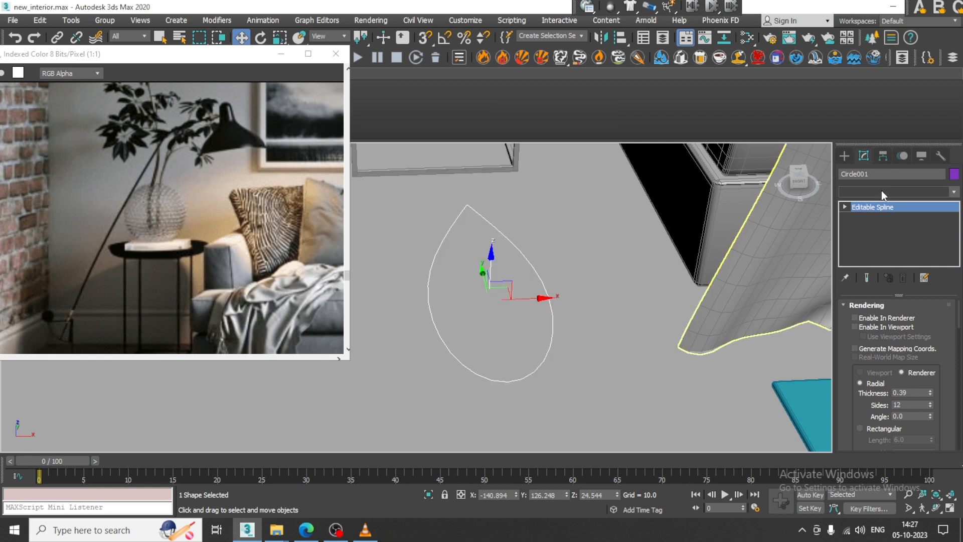
left_click(881, 191)
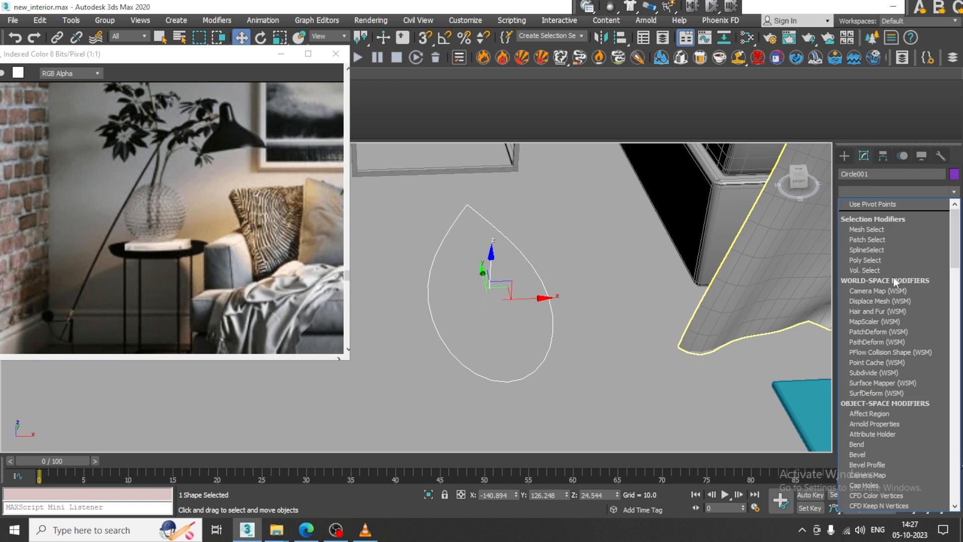
scroll(895, 285, "down", 4)
type("ex")
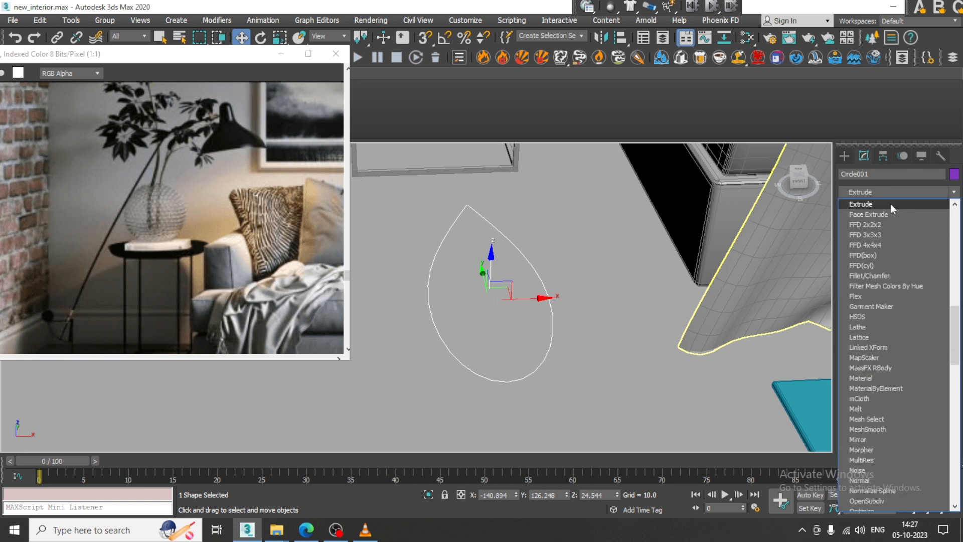
left_click(890, 204)
middle_click_drag(501, 355, 526, 335, "alt")
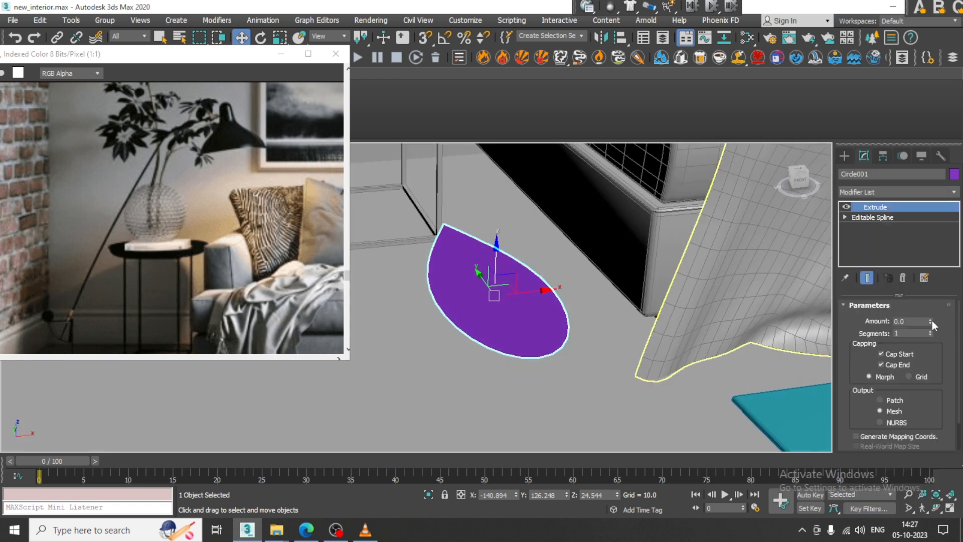
left_click(931, 319)
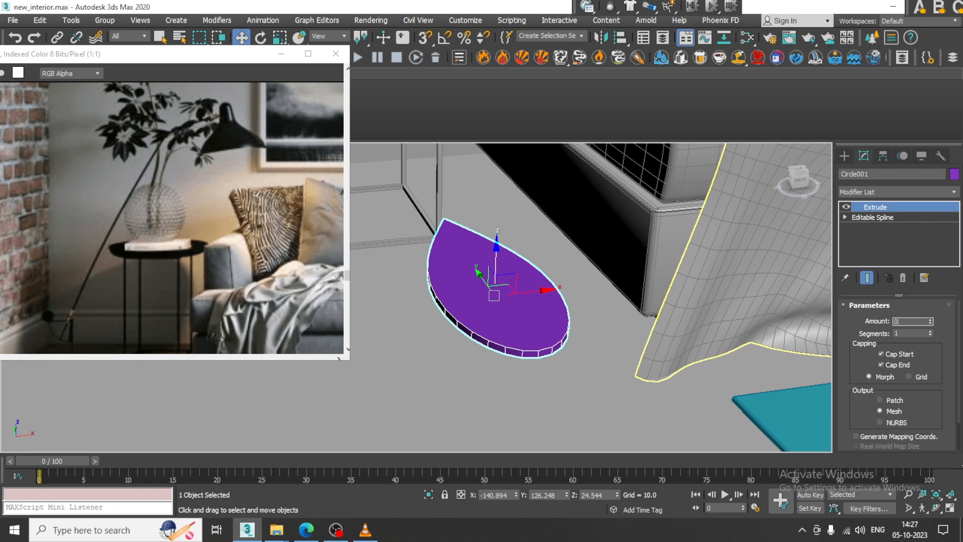
type("0.1")
key("Return")
middle_click_drag(530, 318, 510, 299, "alt")
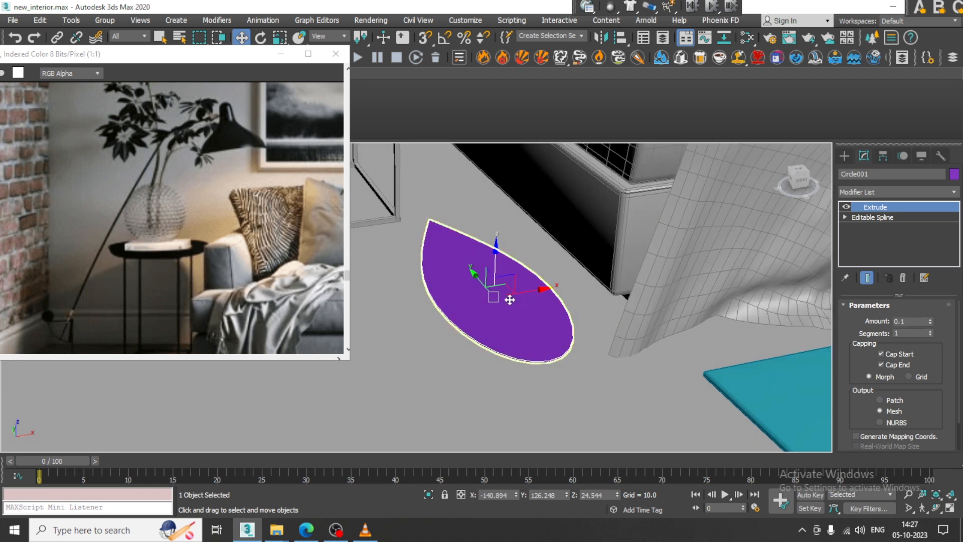
Convert the extruded leaf to an editable poly and isolate it.
right_click(459, 257)
mouse_move(552, 382)
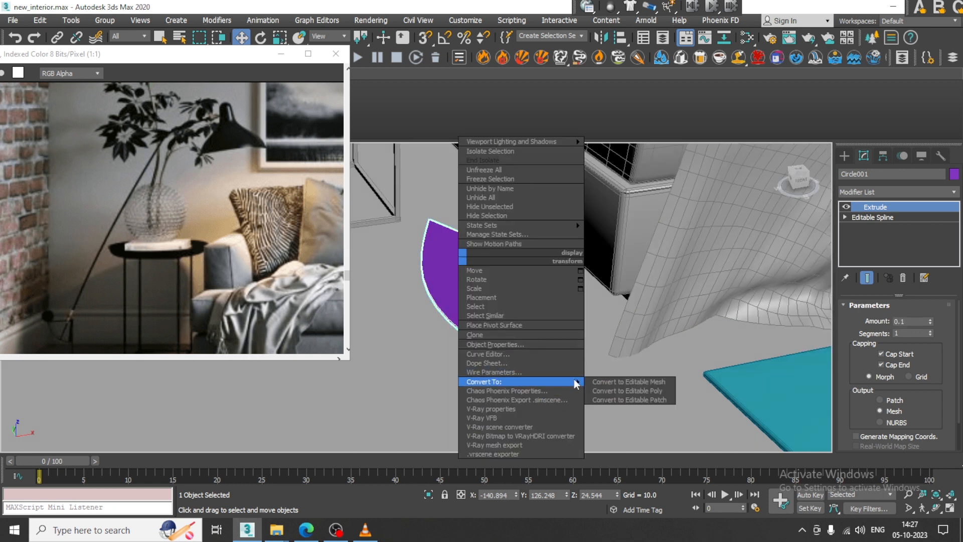
left_click(623, 390)
key("alt+q")
middle_click_drag(413, 325, 622, 300, "alt")
scroll(681, 306, "down", 3)
Cut a straight midrib edge across the leaf's upper face from the pointed tip to the middle of the rounded end.
right_click(595, 294)
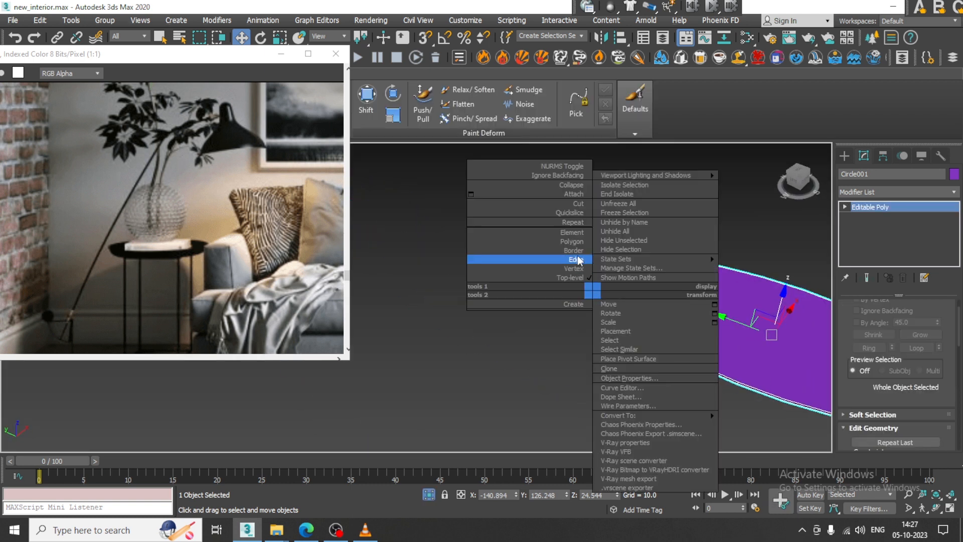
left_click(576, 203)
scroll(509, 233, "up", 3)
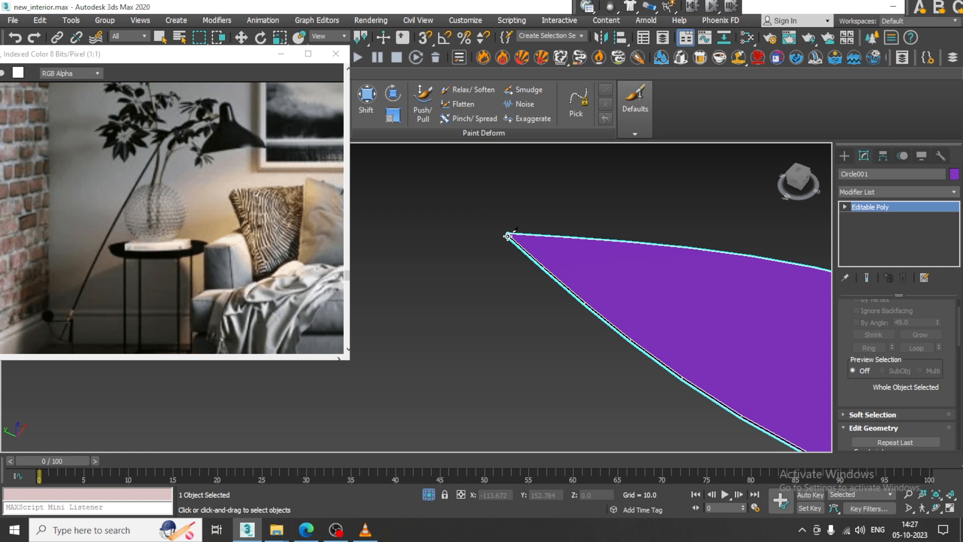
left_click(508, 235)
middle_click_drag(672, 297, 241, 179)
middle_click_drag(638, 323, 572, 299)
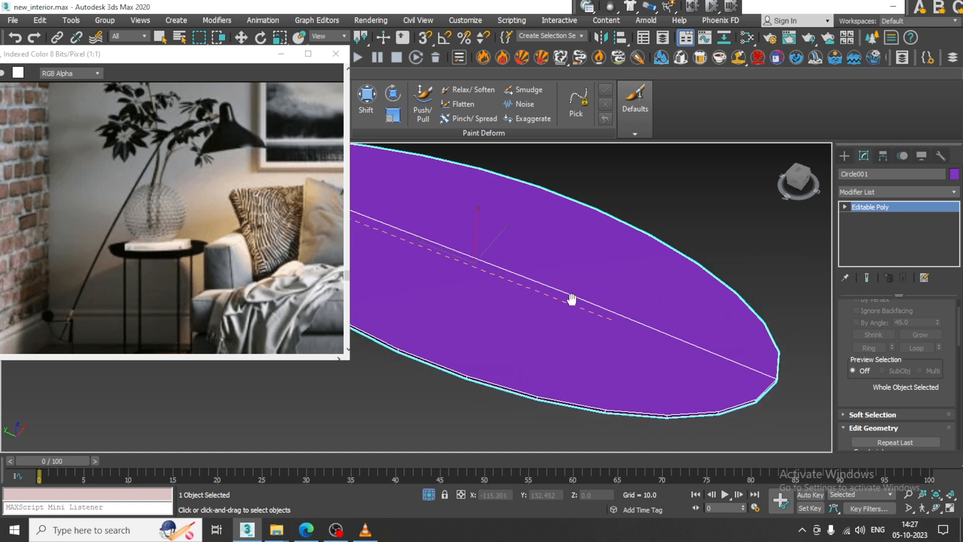
middle_click_drag(768, 385, 728, 326)
middle_click_drag(727, 326, 666, 375, "alt")
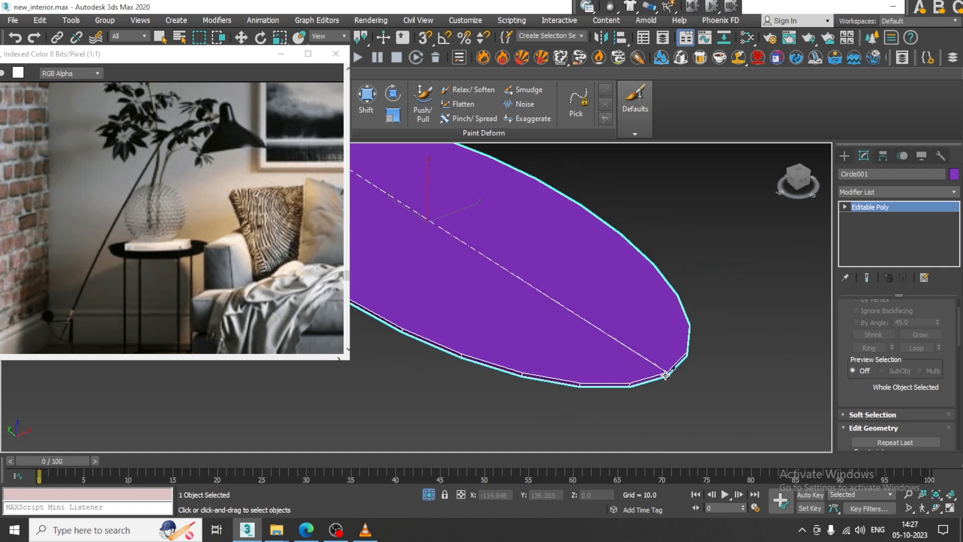
left_click(665, 373)
Cut a midrib edge across the leaf's underside from the pointed tip to the rounded end.
scroll(656, 333, "down", 3)
middle_click_drag(656, 334, 570, 279, "alt")
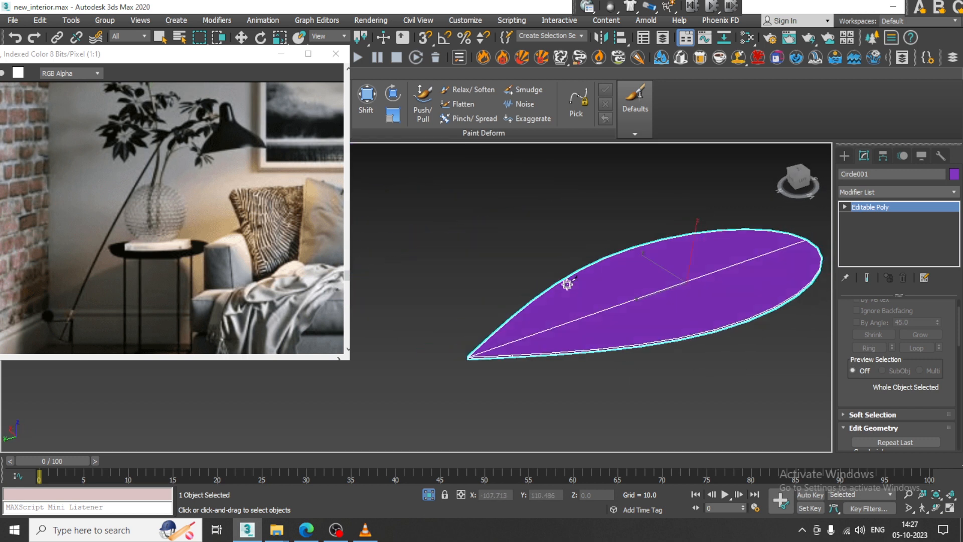
scroll(555, 351, "up", 3)
middle_click_drag(555, 354, 503, 258, "alt")
scroll(508, 258, "up", 2)
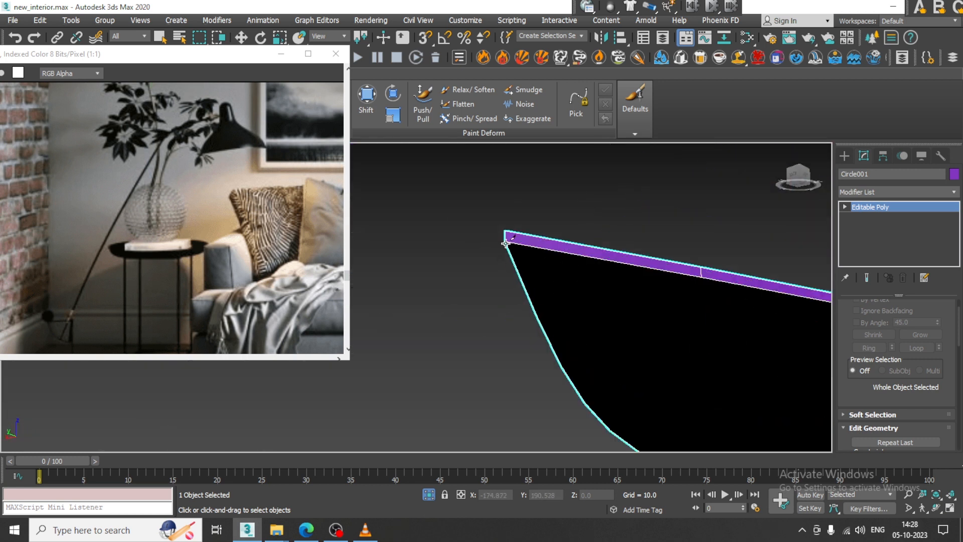
middle_click_drag(689, 348, 354, 183)
scroll(714, 337, "down", 2)
middle_click_drag(714, 338, 410, 246)
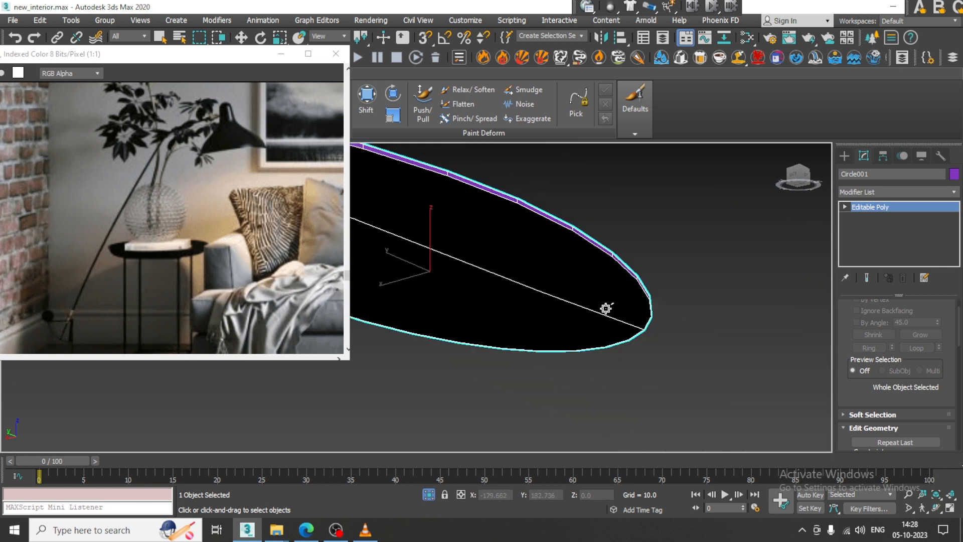
scroll(606, 318, "up", 2)
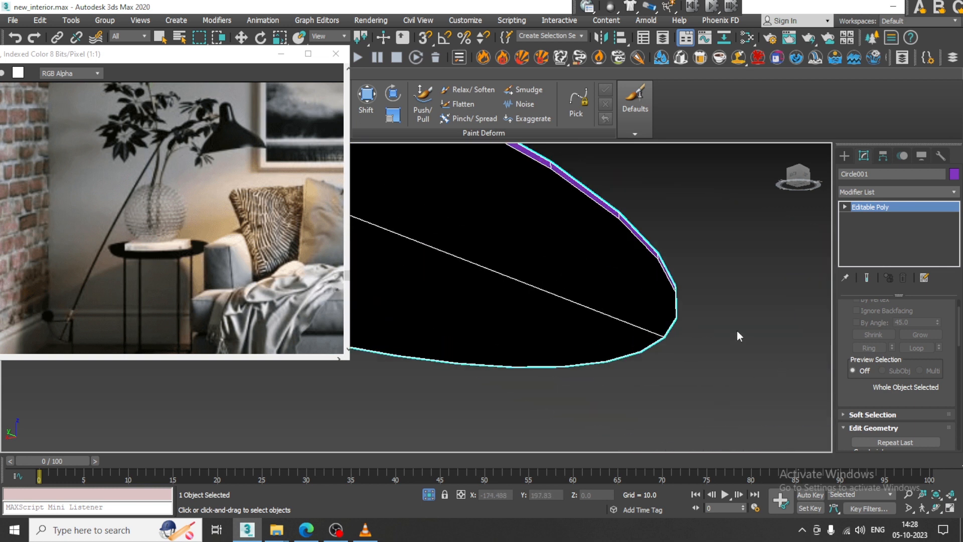
middle_click_drag(737, 331, 591, 334, "alt")
scroll(671, 341, "down", 2)
key("w")
middle_click_drag(591, 335, 680, 315)
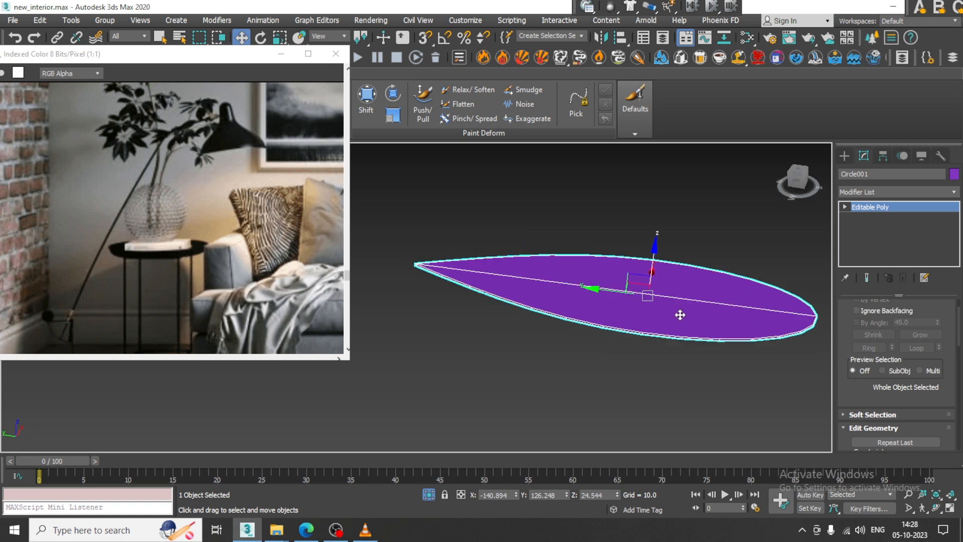
Select the vertices along one long side of the leaf's rim, leaving out the tip and the midrib end.
key("1")
scroll(419, 350, "up", 3)
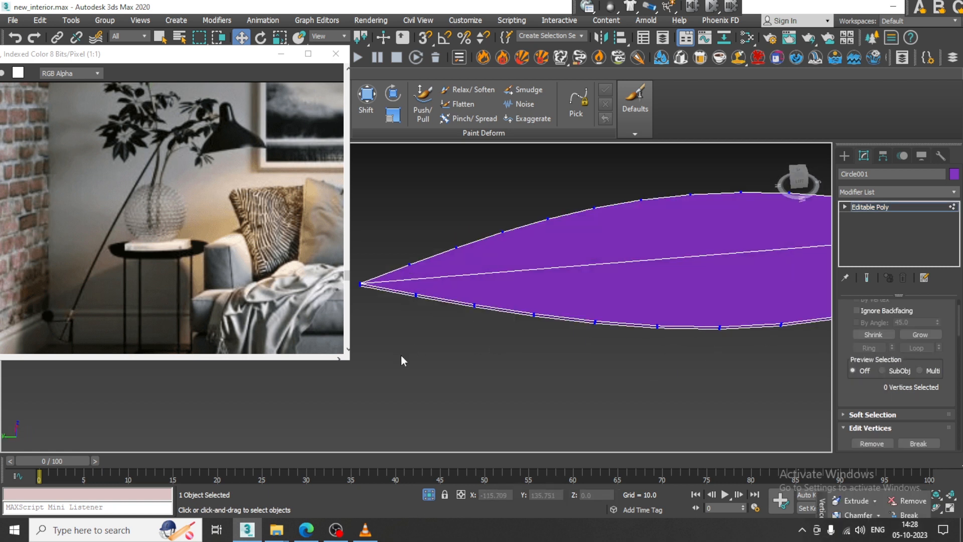
left_click_drag(394, 365, 507, 300)
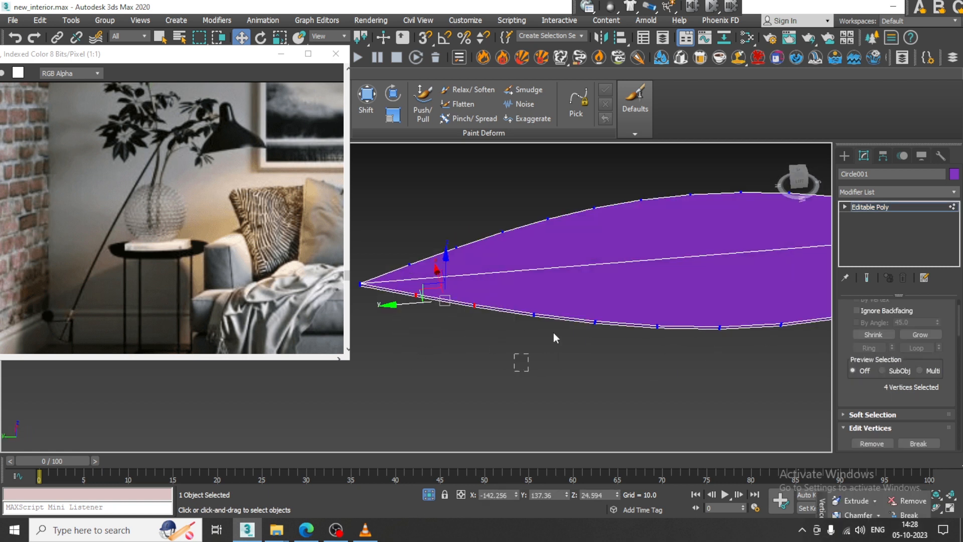
middle_click_drag(657, 300, 619, 343, "alt")
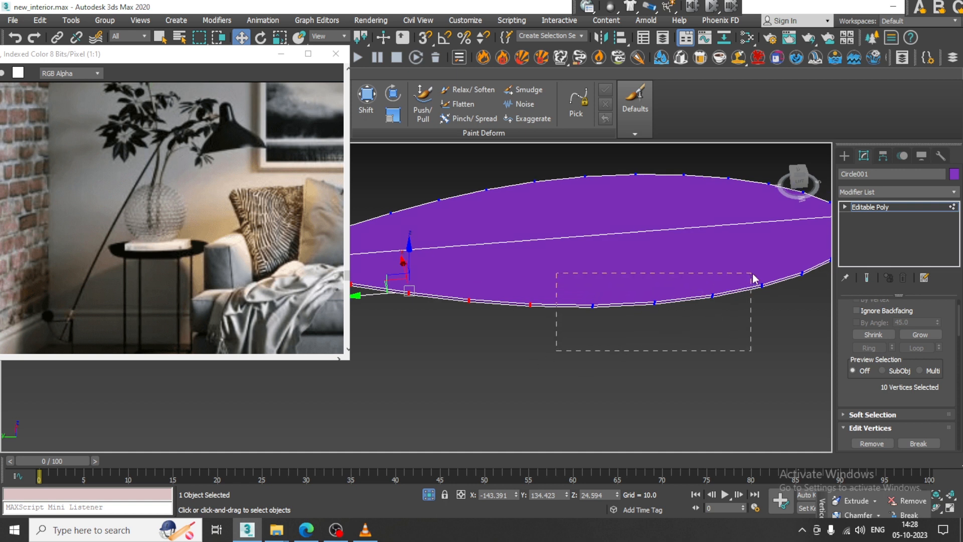
left_click_drag(753, 273, 759, 286, "ctrl")
middle_click_drag(759, 286, 548, 343)
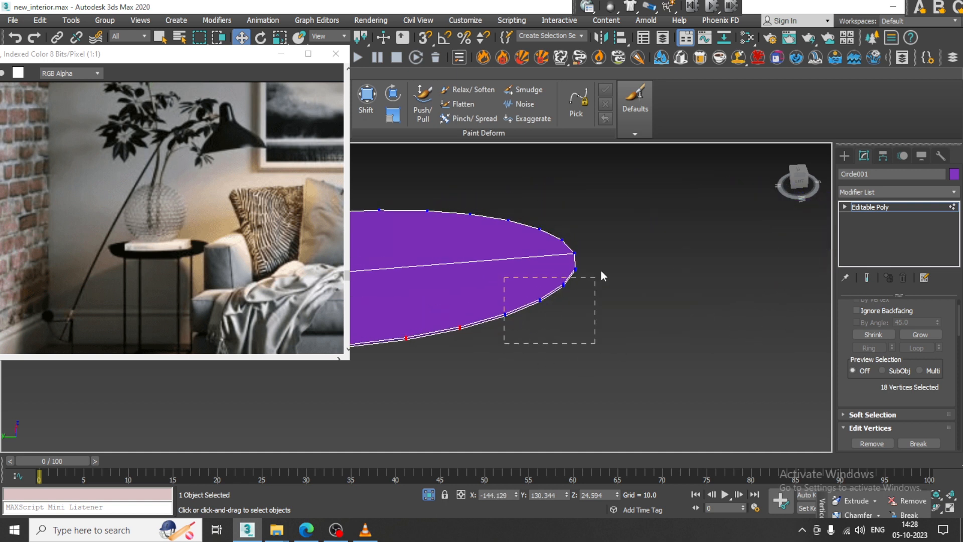
left_click_drag(602, 275, 608, 262, "ctrl")
left_click_drag(531, 287, 530, 287, "ctrl")
Add the rim vertices of the leaf's opposite side to the selection, leaving out both midrib ends.
middle_click_drag(486, 300, 552, 346)
scroll(647, 354, "down", 4)
scroll(478, 291, "up", 3)
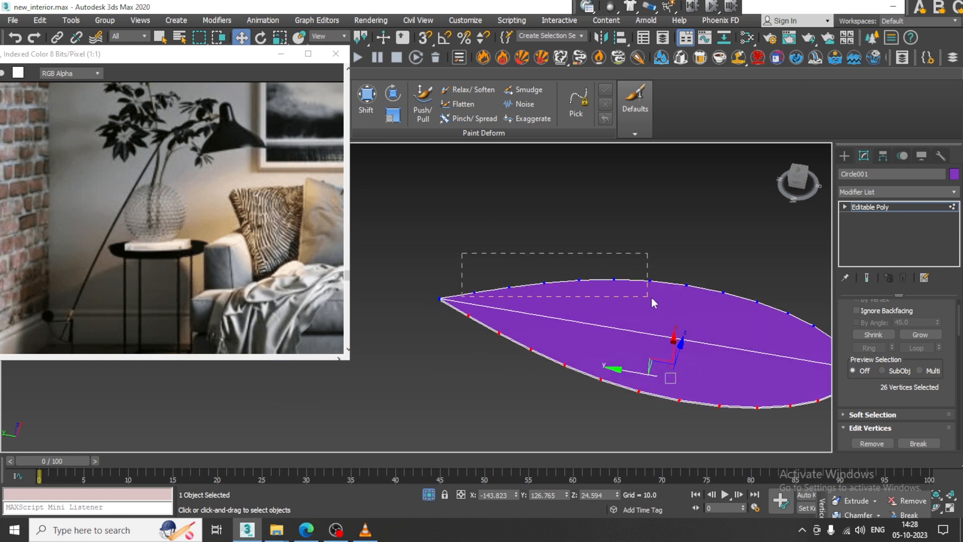
left_click_drag(697, 300, 697, 299, "ctrl")
middle_click_drag(697, 300, 521, 256)
key("ctrl+a")
scroll(503, 254, "down", 3)
middle_click_drag(394, 184, 392, 226, "alt")
middle_click_drag(543, 287, 548, 296)
Remove the midrib edge on the leaf's underside and recut it from the pointed tip to the middle of the rounded end.
key("2")
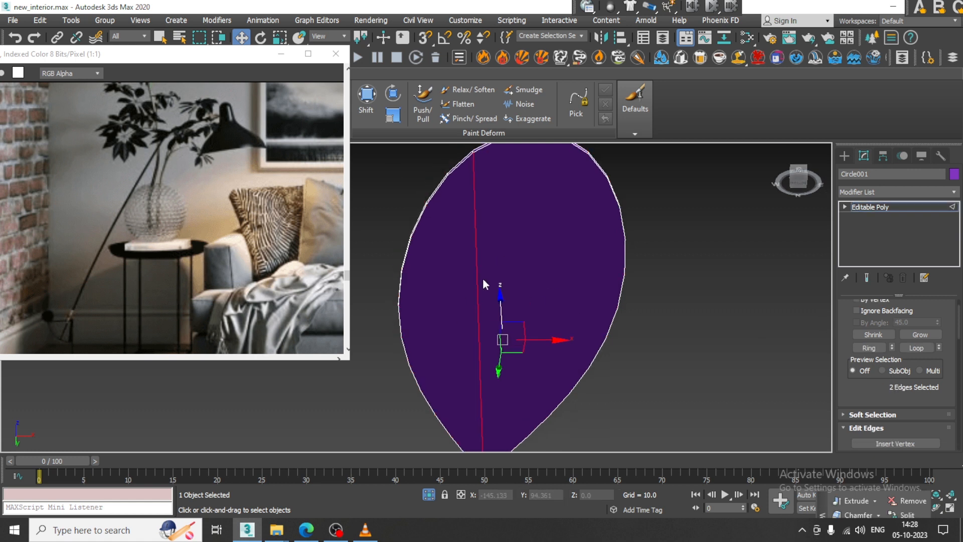
left_click(477, 279)
key("BackSpace")
right_click(519, 264)
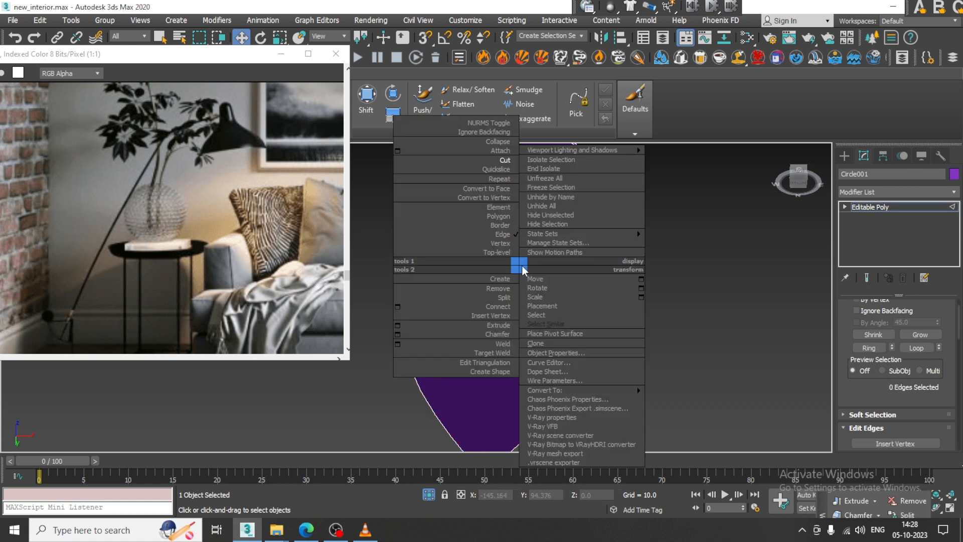
left_click(509, 161)
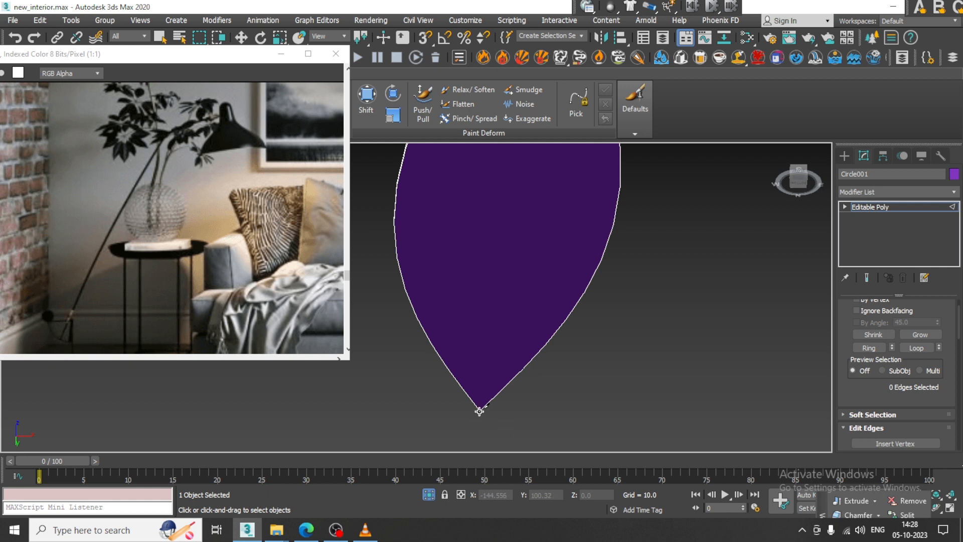
scroll(529, 338, "down", 3)
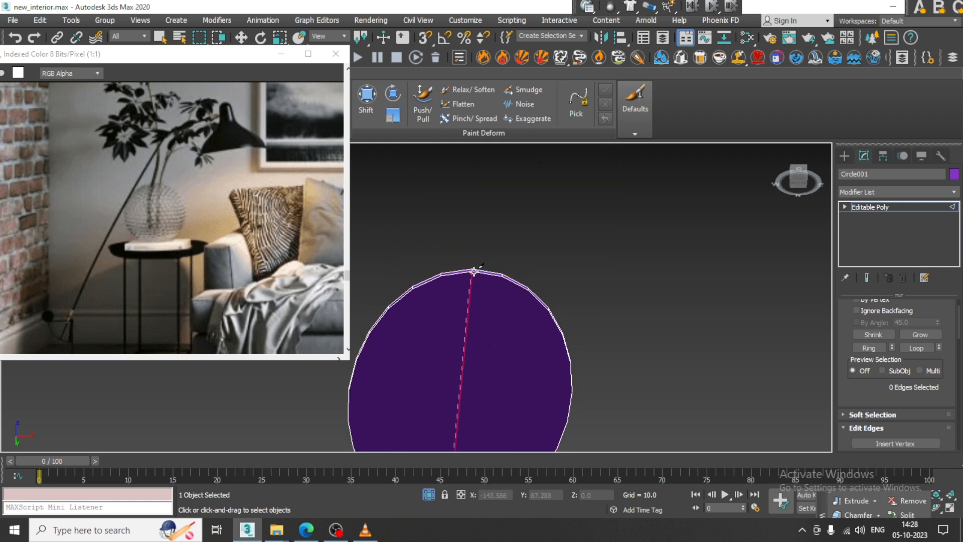
scroll(642, 349, "down", 3)
right_click(643, 349)
Try to move the rim vertices on both sides of the midrib vertically in one go.
middle_click_drag(643, 349, 577, 331, "alt")
left_click(845, 206)
left_click(867, 218)
middle_click_drag(577, 331, 550, 267)
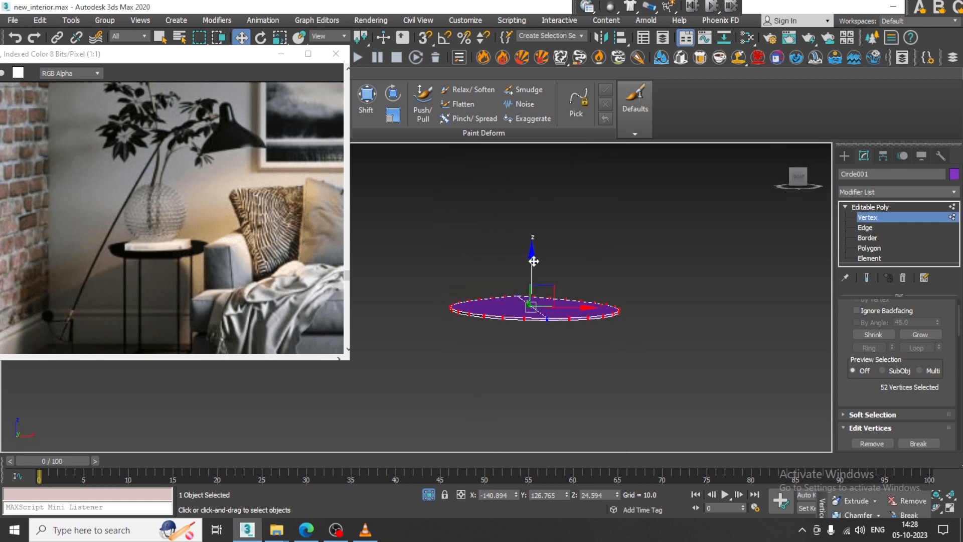
left_click_drag(533, 261, 560, 315)
mouse_move(465, 311)
middle_mouse_down("alt")
mouse_move(412, 274)
mouse_move(459, 297)
middle_mouse_up("alt")
Select only one leaf half's rim vertices and lower them to Z about 24.32, so that half slopes down from the midrib.
left_click_drag(502, 363, 501, 363)
key("e")
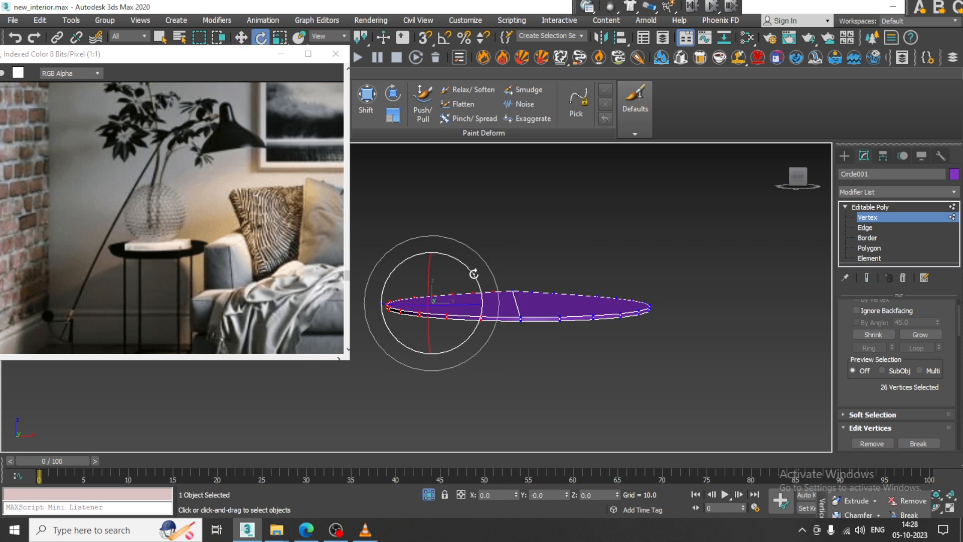
left_click_drag(468, 271, 436, 272)
key("w")
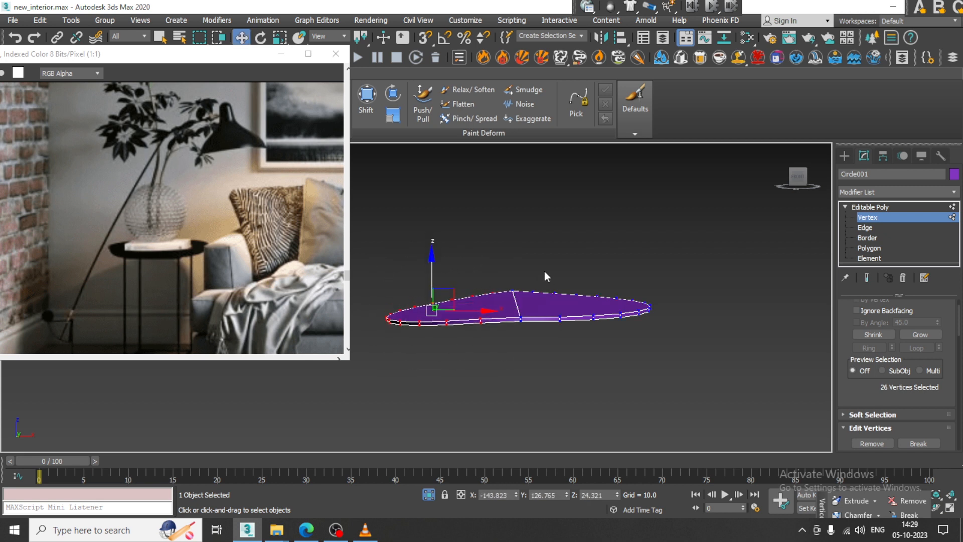
Lower the other leaf half's rim vertices to Z about 24.41 and return to the whole-object level.
middle_click_drag(637, 309, 570, 289, "alt")
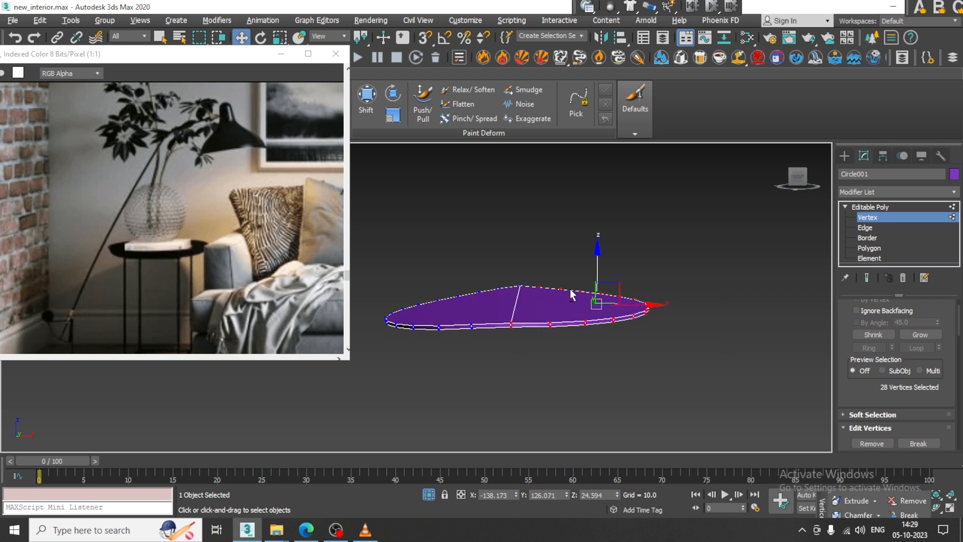
scroll(569, 288, "up", 1)
left_click_drag(526, 257, 875, 484)
key("e")
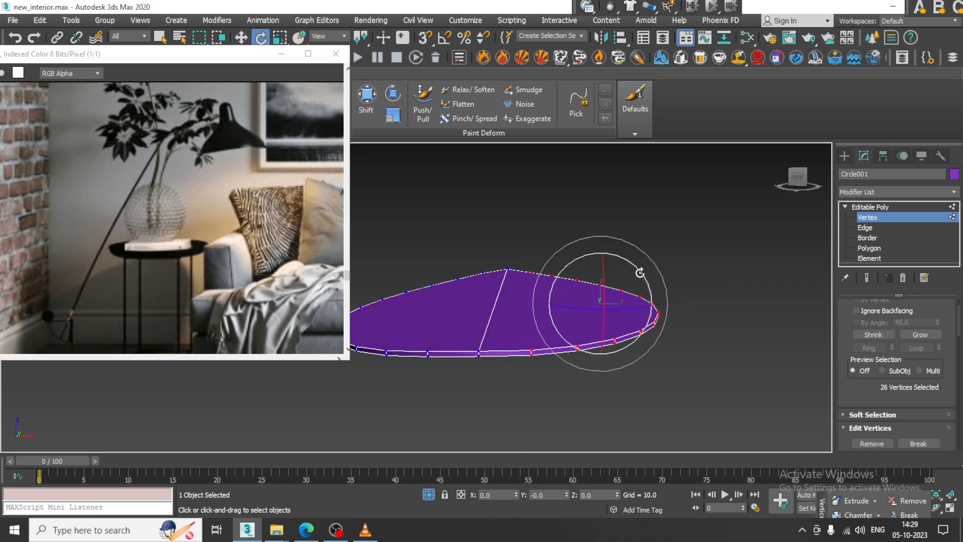
middle_click_drag(641, 272, 607, 281, "alt")
key("w")
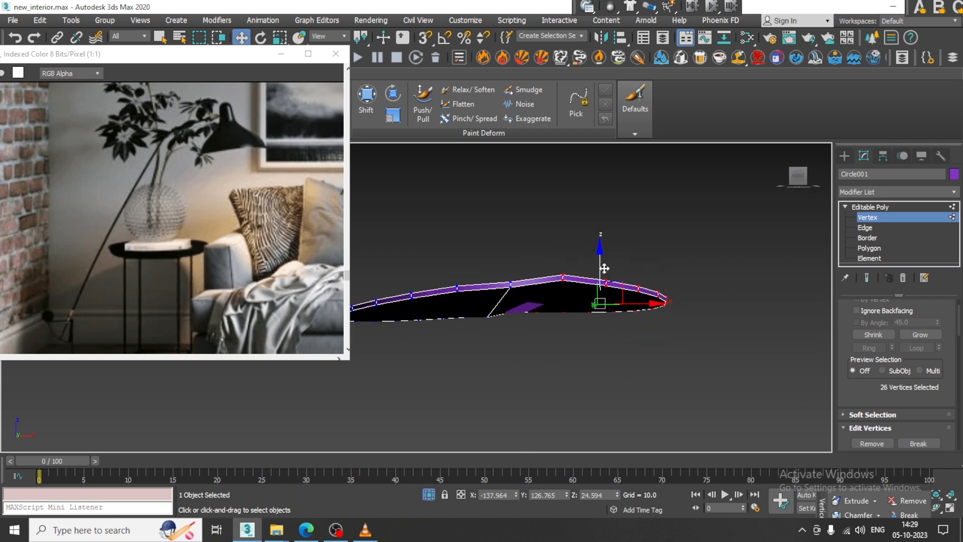
left_click_drag(601, 268, 602, 275)
middle_click_drag(565, 303, 622, 401, "alt")
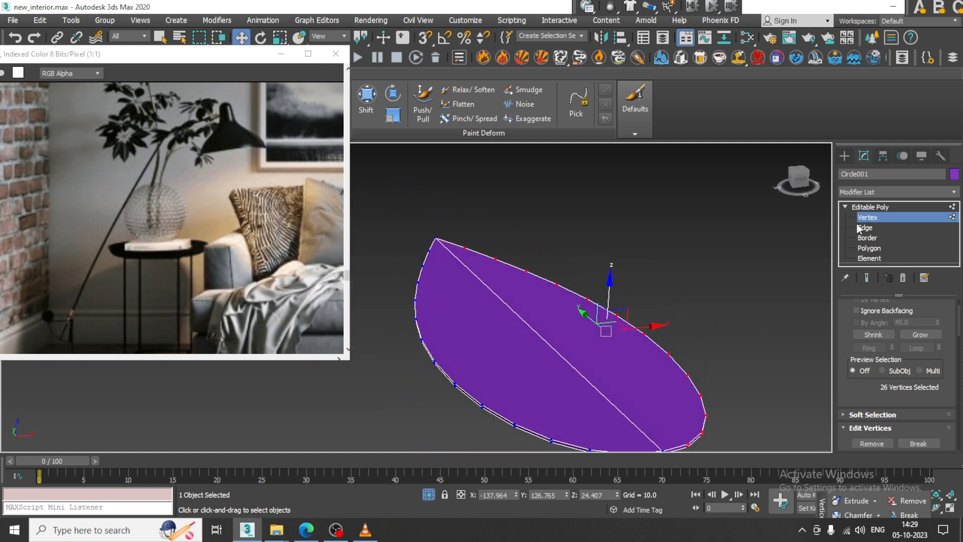
left_click(899, 210)
middle_click_drag(585, 361, 559, 374, "alt")
In the Top view, move only the leaf's pivot to a point a short distance below its rounded end.
key("alt+w")
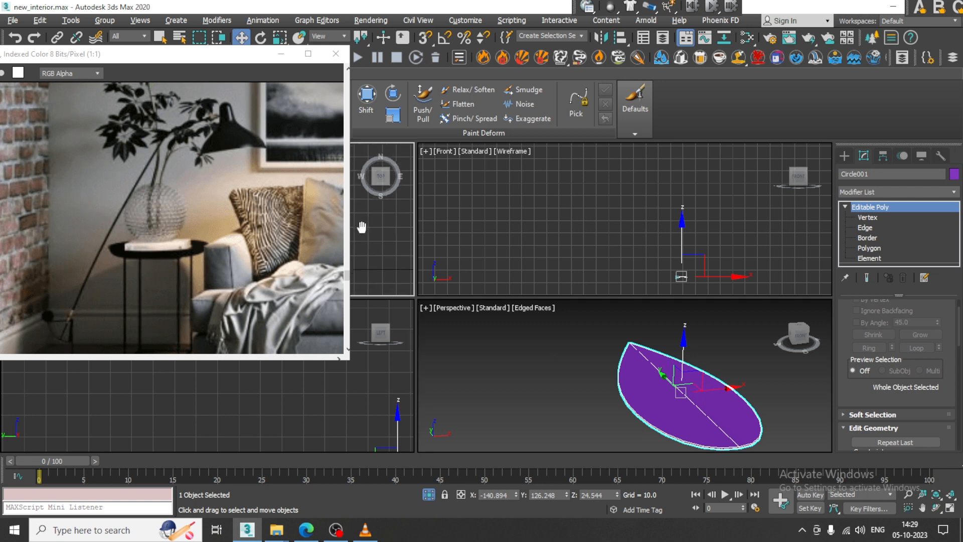
key("alt+w")
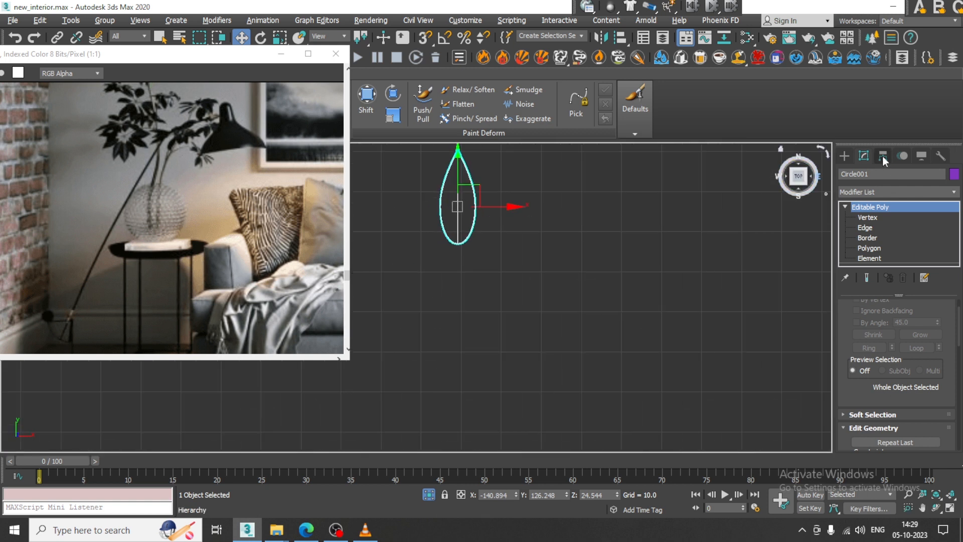
left_click(883, 155)
left_click(901, 239)
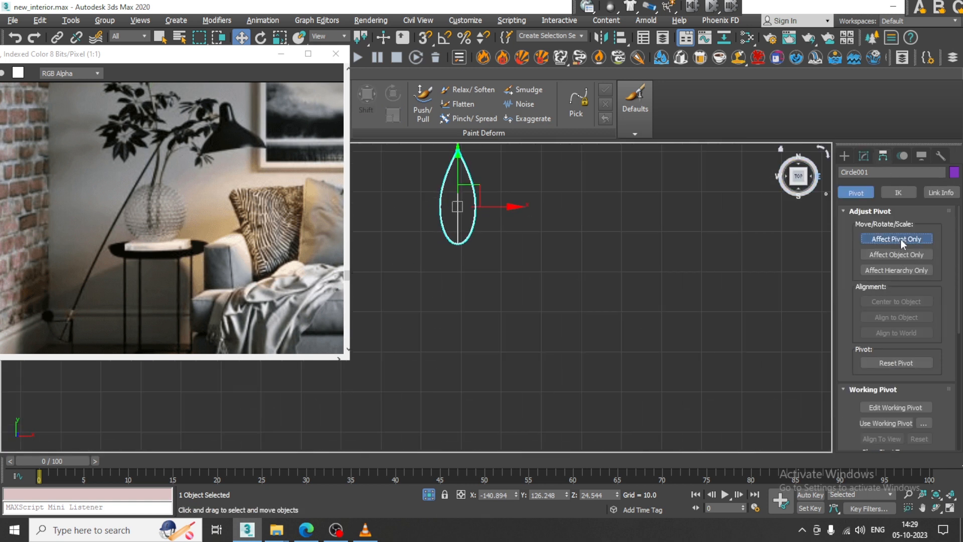
scroll(425, 159, "up", 2)
middle_click_drag(425, 159, 440, 188)
left_click_drag(491, 200, 498, 314)
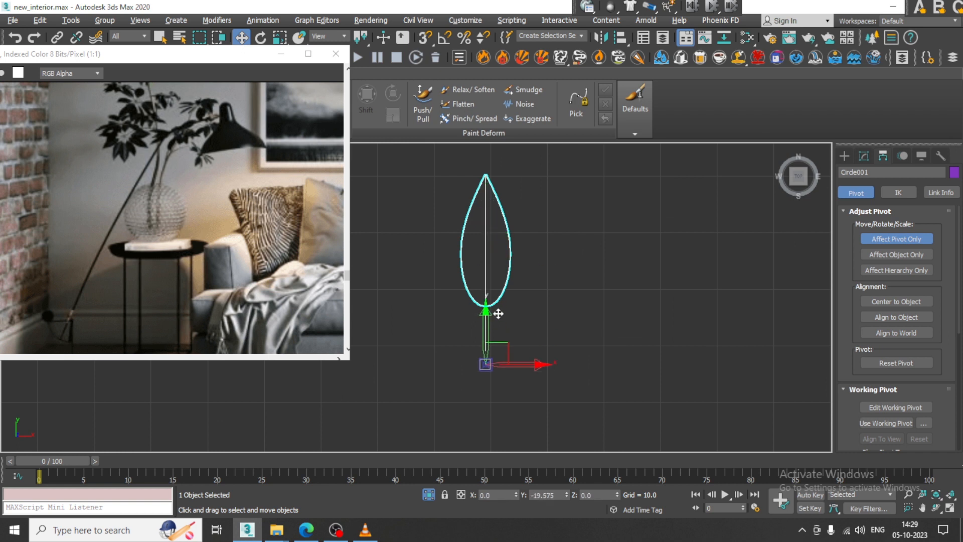
left_click(895, 238)
Rotate-clone the leaf clockwise around its pivot by about 43 degrees, making 2 copies.
key("e")
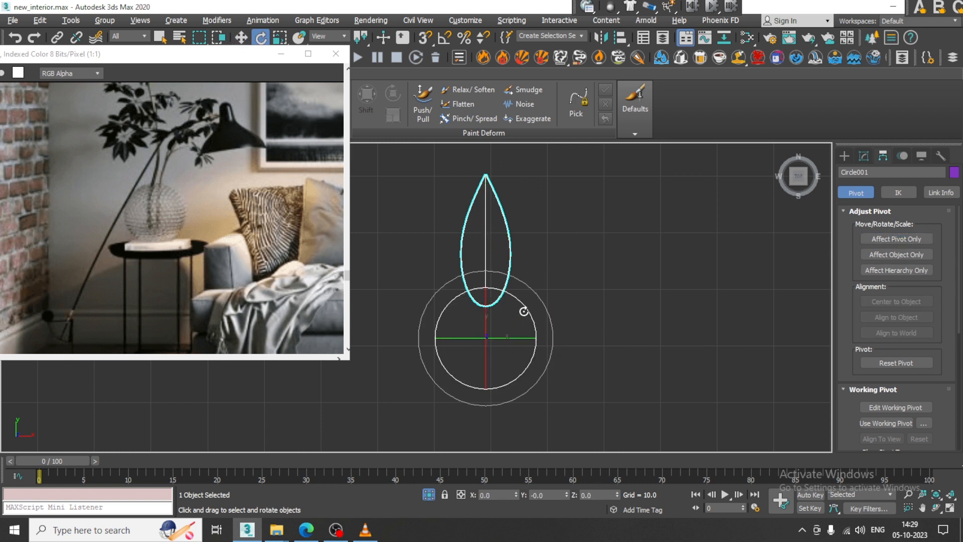
mouse_move(523, 312)
left_mouse_down("shift")
mouse_move(521, 303)
mouse_move(567, 335)
left_mouse_up("shift")
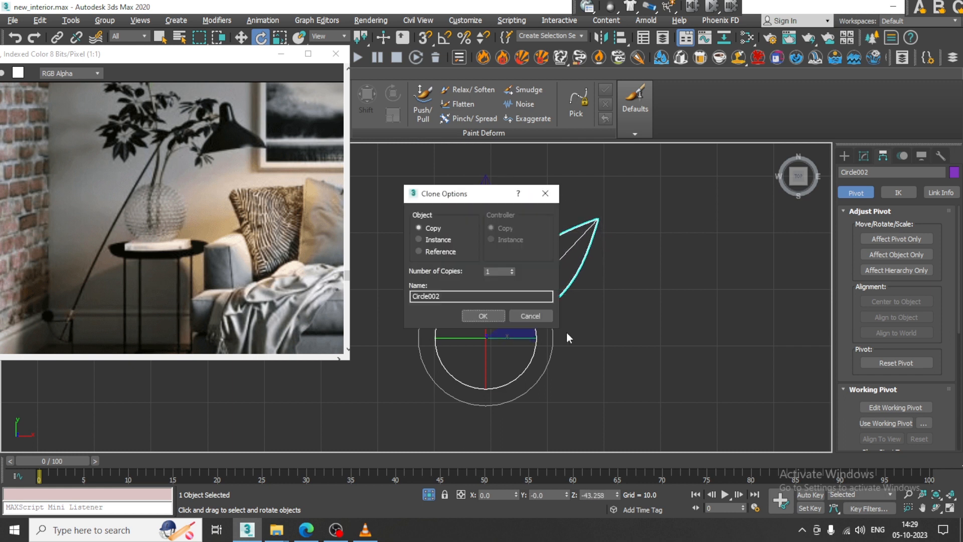
left_click(512, 269)
left_click(483, 316)
middle_click_drag(579, 325, 582, 314)
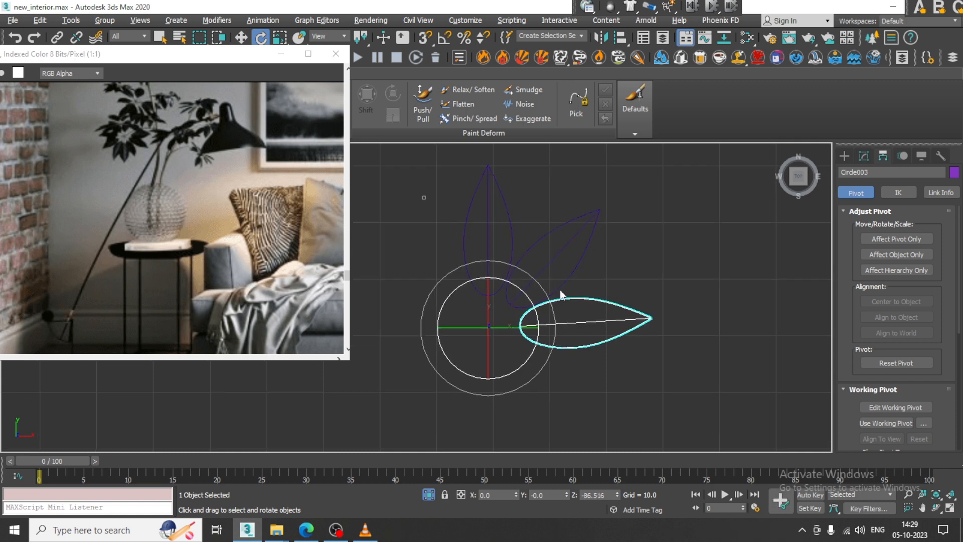
Mirror the three leaves across the X axis as copies and move the copies beside the originals to form a fan.
left_click_drag(560, 290, 646, 342)
key("w")
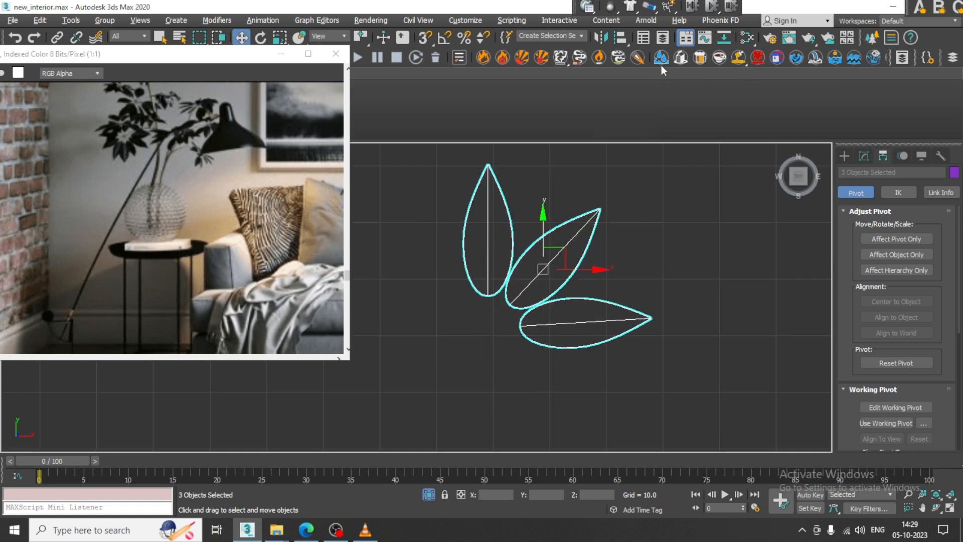
left_click(605, 39)
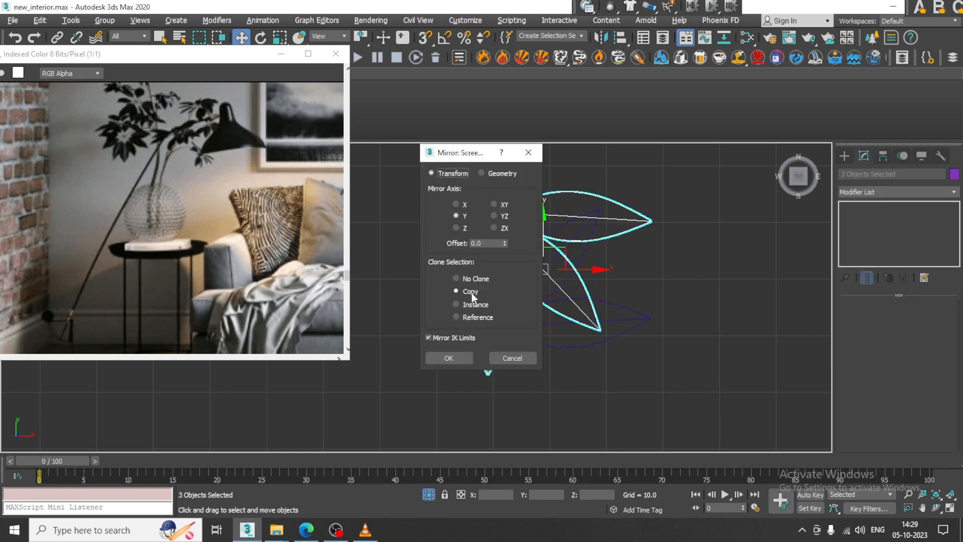
left_click(463, 203)
left_click(455, 358)
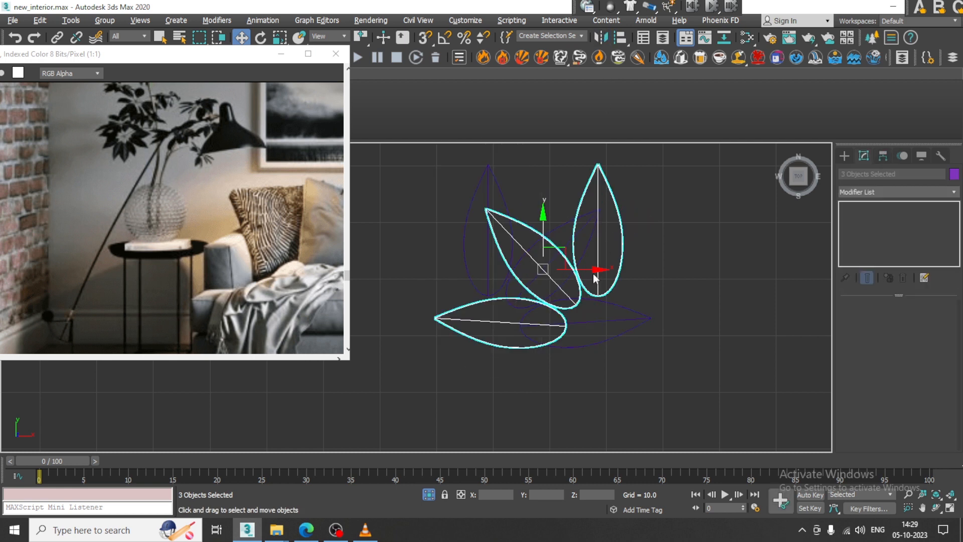
left_click_drag(449, 270, 427, 272)
mouse_move(530, 358)
middle_mouse_down()
mouse_move(548, 355)
mouse_move(531, 354)
middle_mouse_up()
Examine the arrangement of the fanned leaves in the Top view and the maximized Perspective view.
left_click(402, 334)
scroll(436, 348, "down", 2)
middle_click_drag(436, 348, 487, 346)
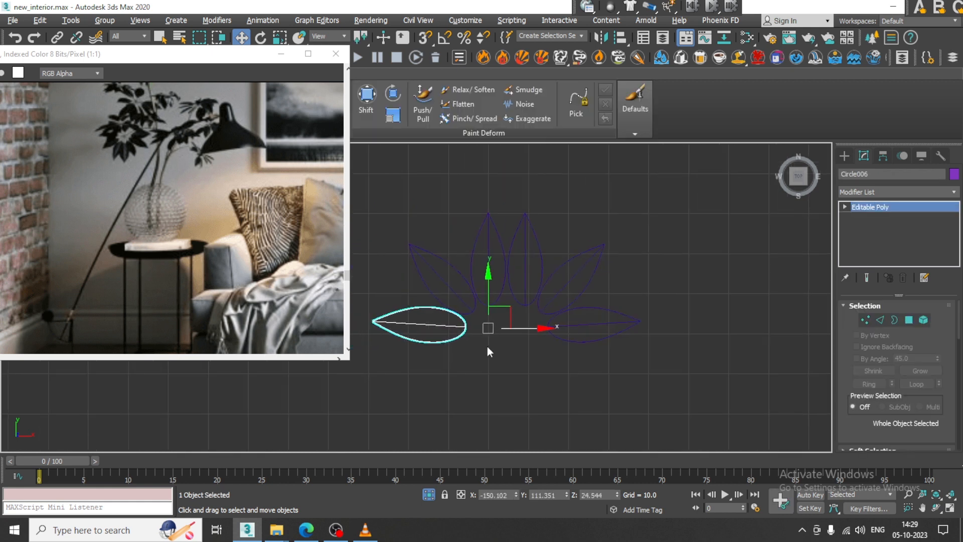
key("e")
left_click(535, 345)
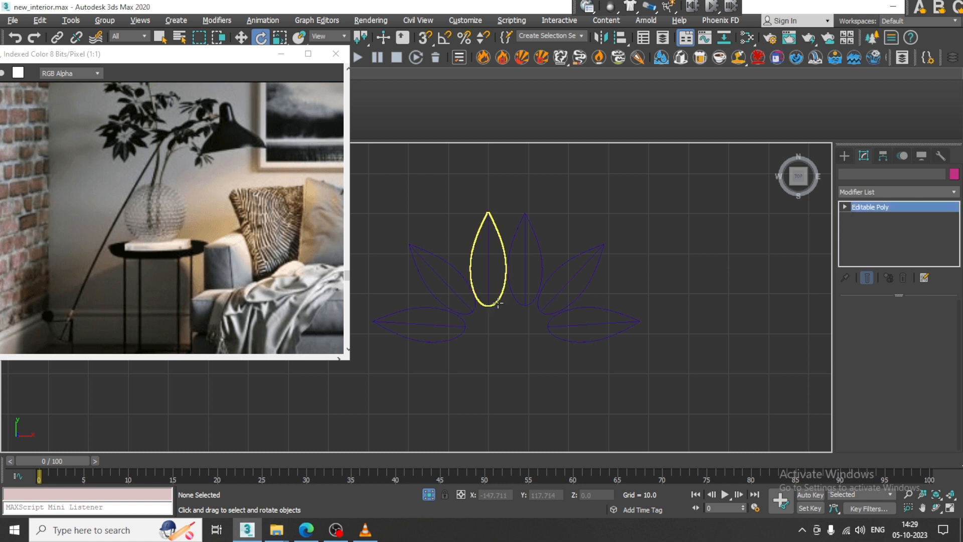
left_click(498, 303)
left_click(458, 294)
key("alt+w")
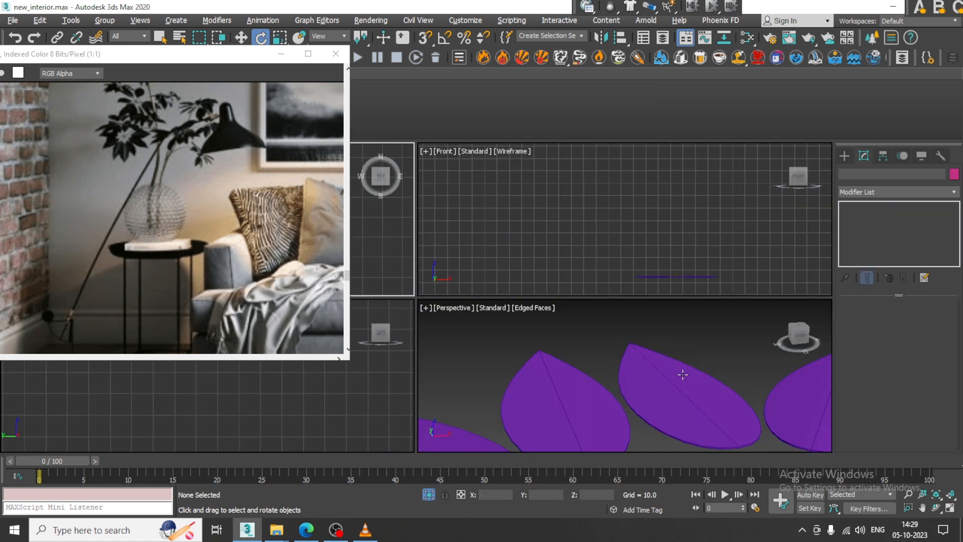
scroll(672, 381, "down", 5)
key("alt+w")
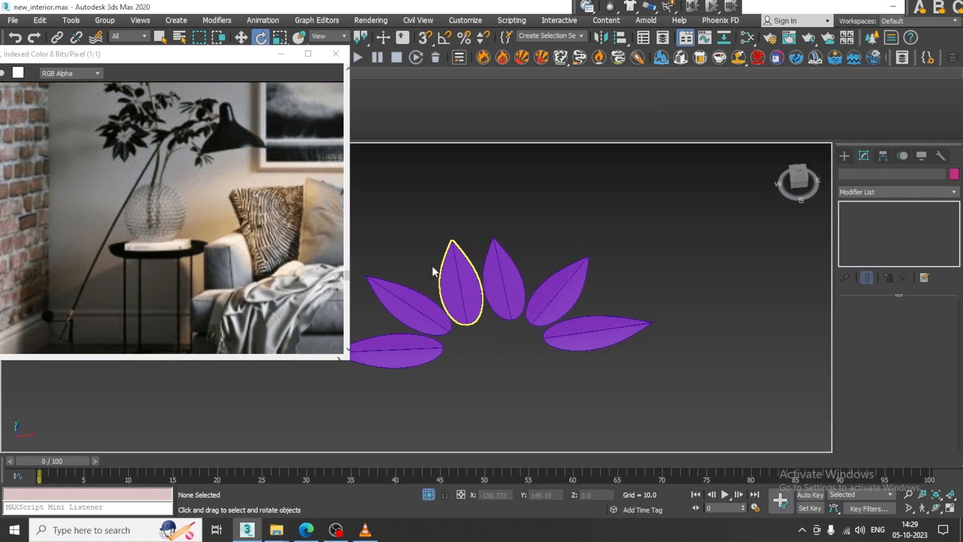
Scale the six fanned leaves slightly together and clear the selection.
left_click_drag(404, 388, 404, 388)
key("r")
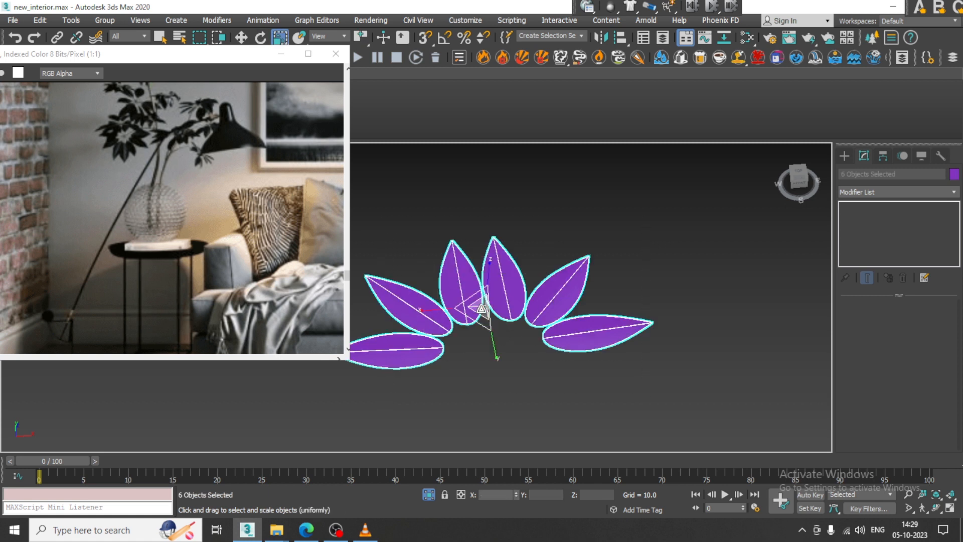
left_click_drag(526, 333, 523, 334)
mouse_move(523, 334)
middle_mouse_down("alt")
mouse_move(498, 325)
mouse_move(516, 332)
mouse_move(519, 388)
middle_mouse_up("alt")
scroll(497, 335, "up", 3)
left_click(520, 387)
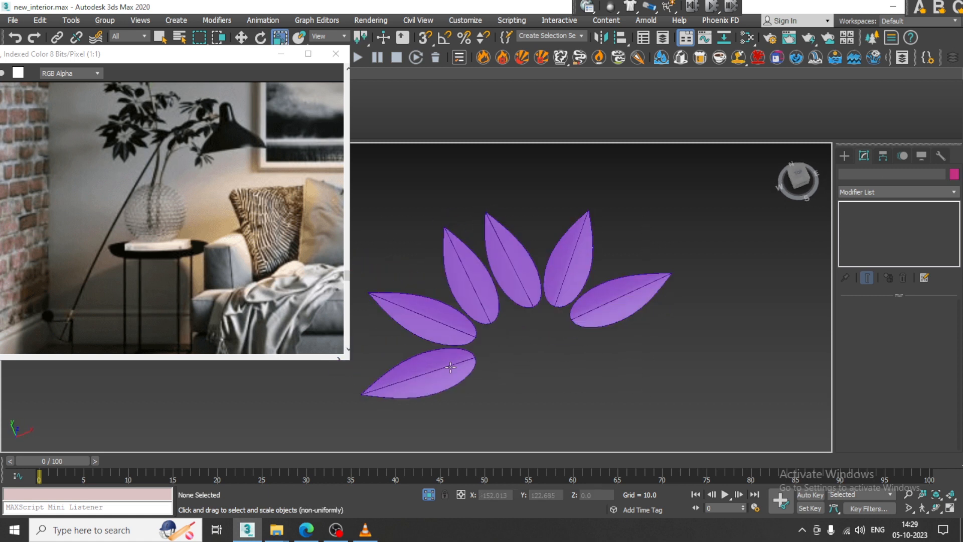
Mirror one leaf from each half of the fan across the Y axis as copies and move them to the fan's open side.
left_click(457, 359)
left_click(482, 302)
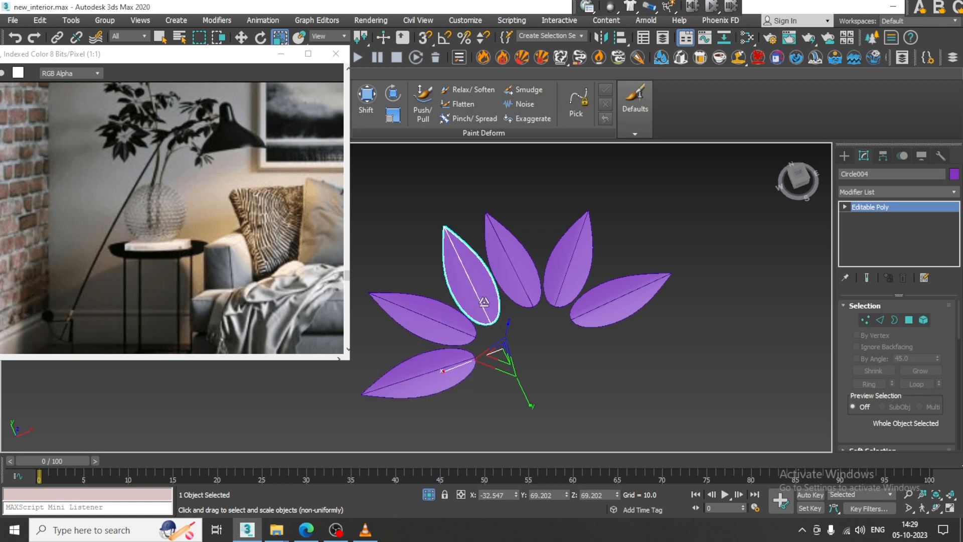
left_click(442, 321)
left_click(573, 268, "ctrl")
key("w")
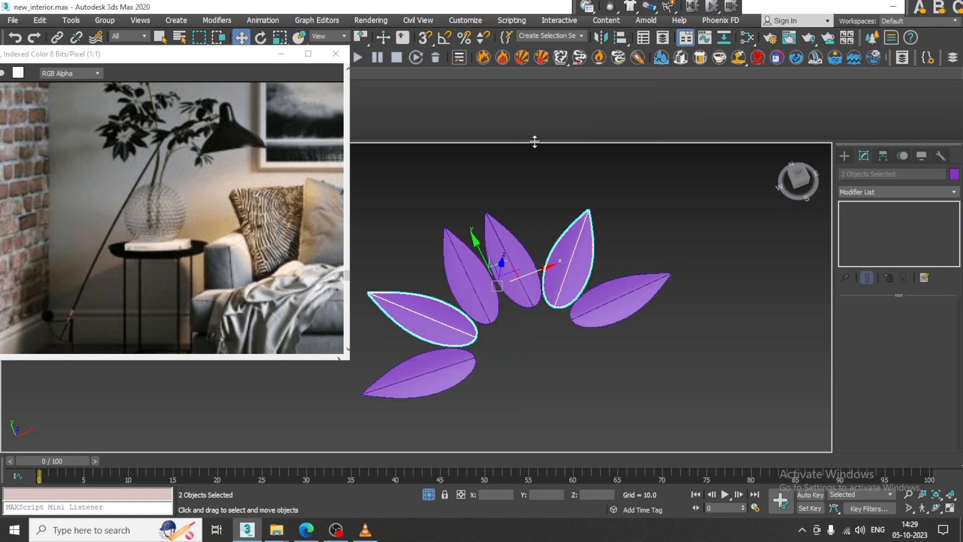
left_click(600, 38)
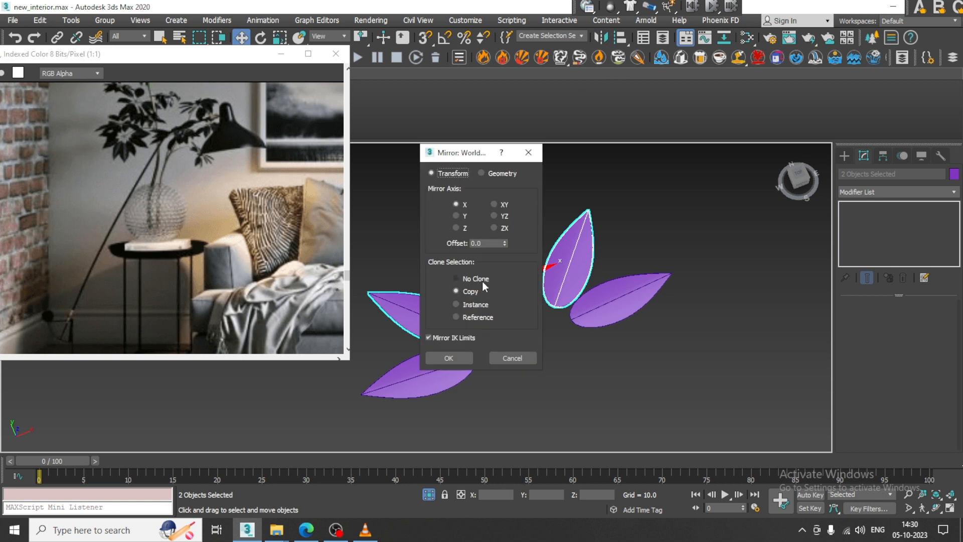
left_click(456, 216)
left_click(449, 358)
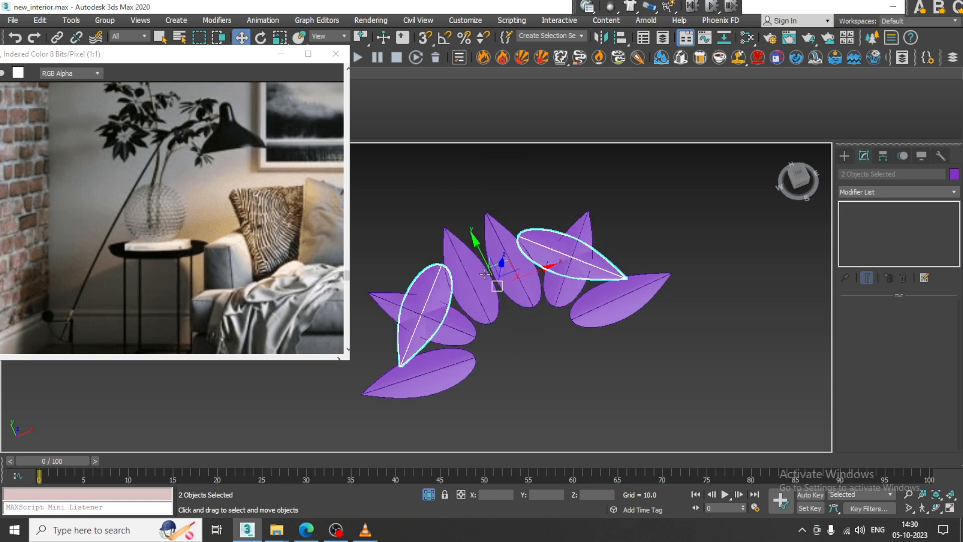
left_click_drag(483, 259, 550, 363)
left_click(684, 321)
Mirror the two neighbouring upper leaves as copies and move them into the remaining gap opposite.
middle_click_drag(683, 321, 512, 248, "alt")
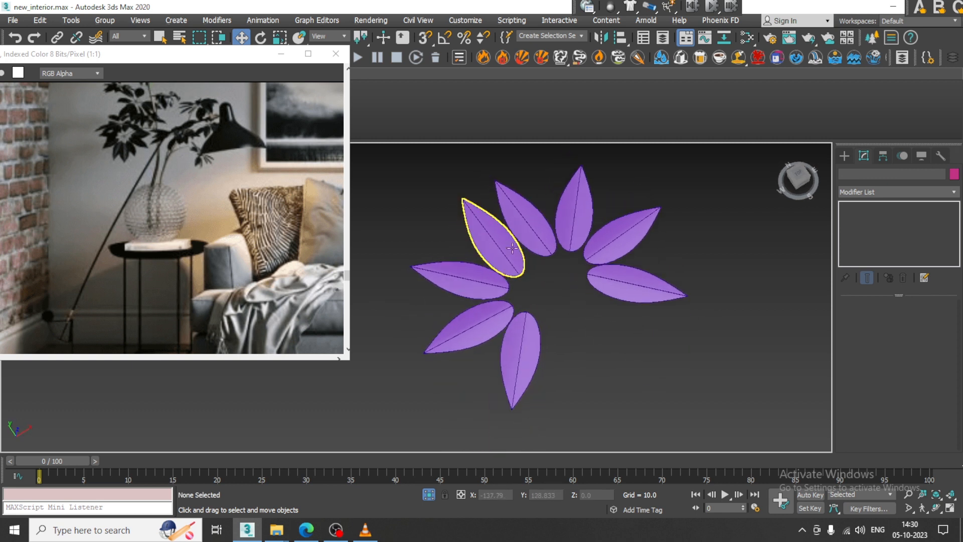
left_click(530, 232)
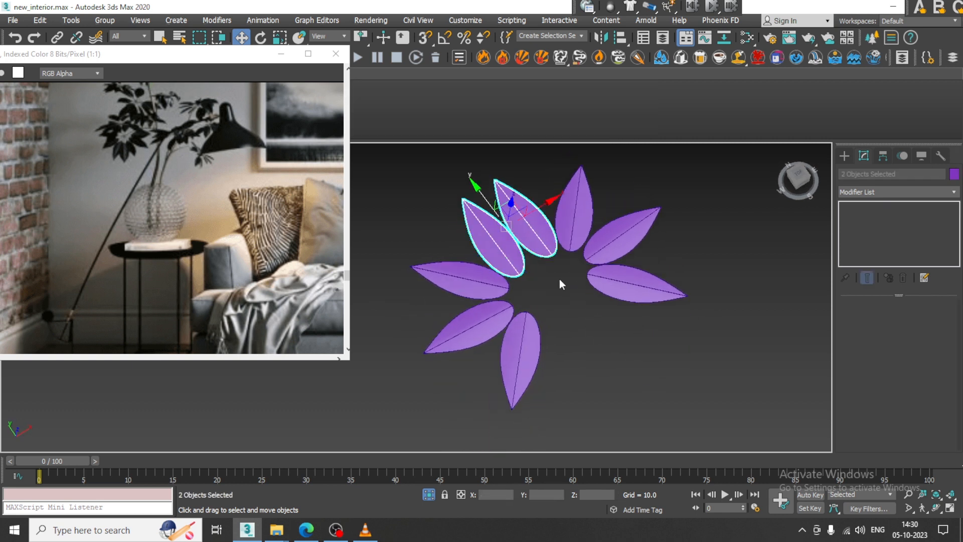
left_click(599, 40)
left_click(444, 357)
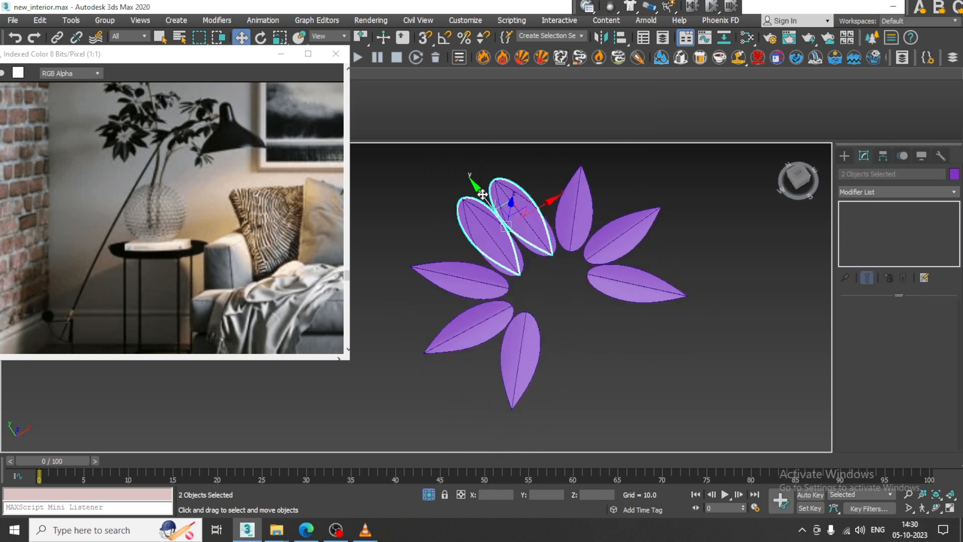
left_click_drag(470, 189, 568, 312)
Shorten the two new leaves along their length and shift them inward to close the leaf ring.
key("r")
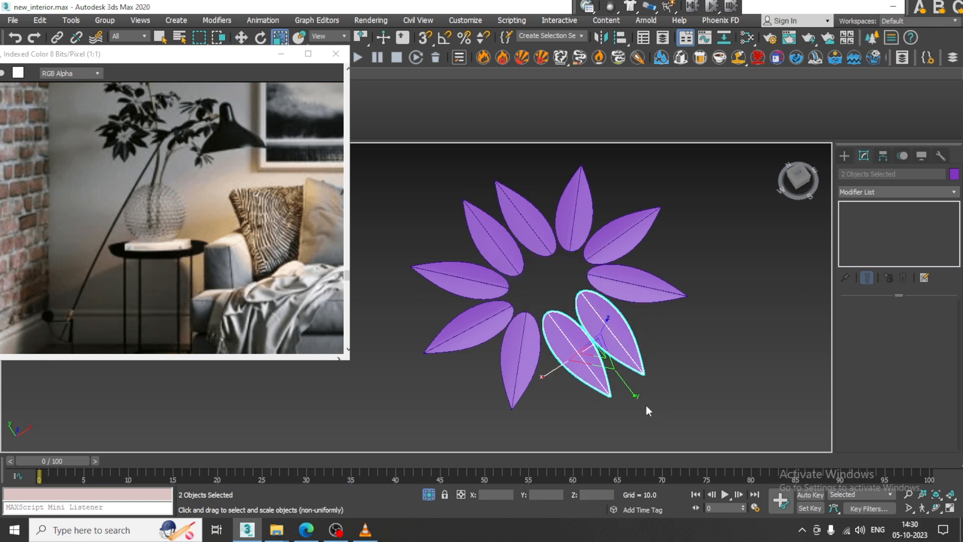
left_click_drag(630, 389, 612, 368)
key("w")
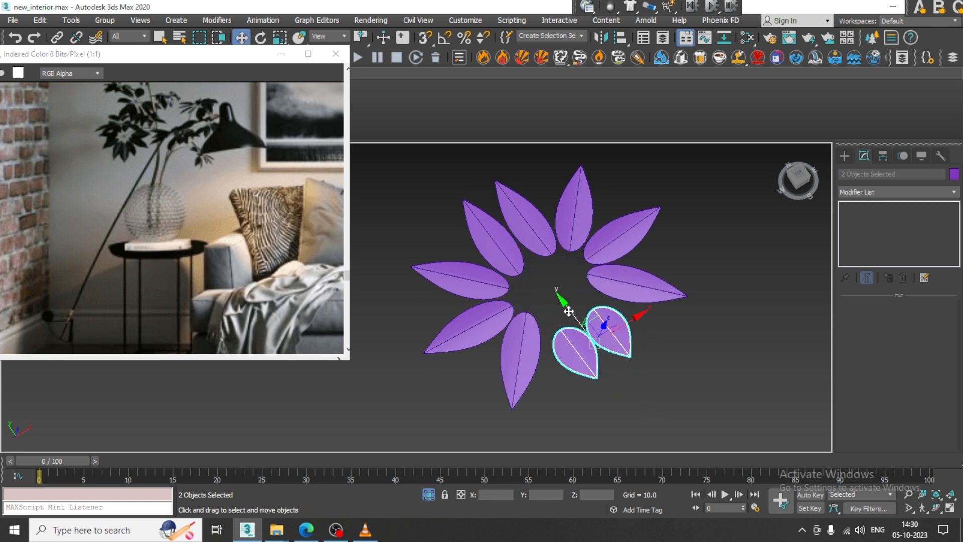
left_click_drag(569, 311, 548, 282)
middle_click_drag(549, 282, 601, 239, "alt")
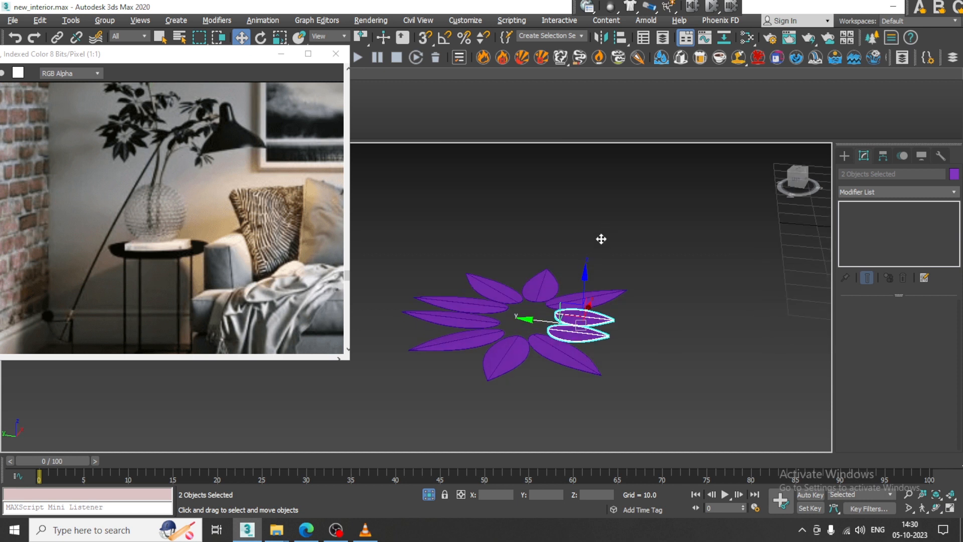
Combine all ten leaves into one group with the default name.
left_click_drag(392, 237, 684, 470)
left_click(104, 24)
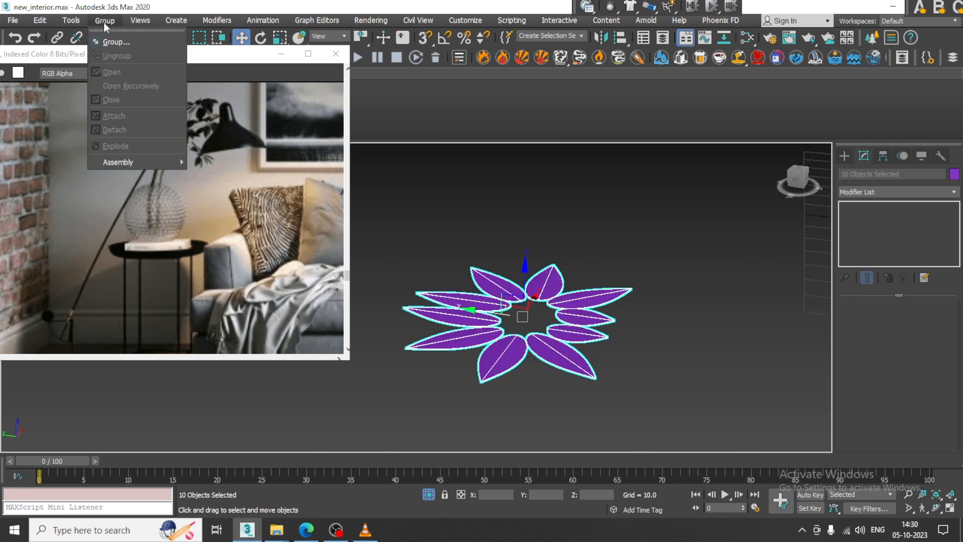
left_click(116, 42)
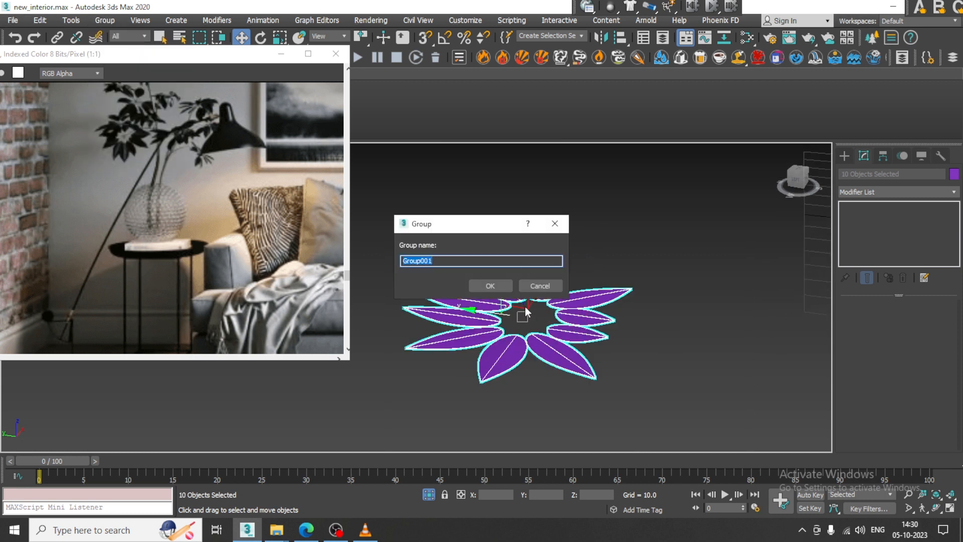
left_click(506, 287)
scroll(581, 306, "down", 6)
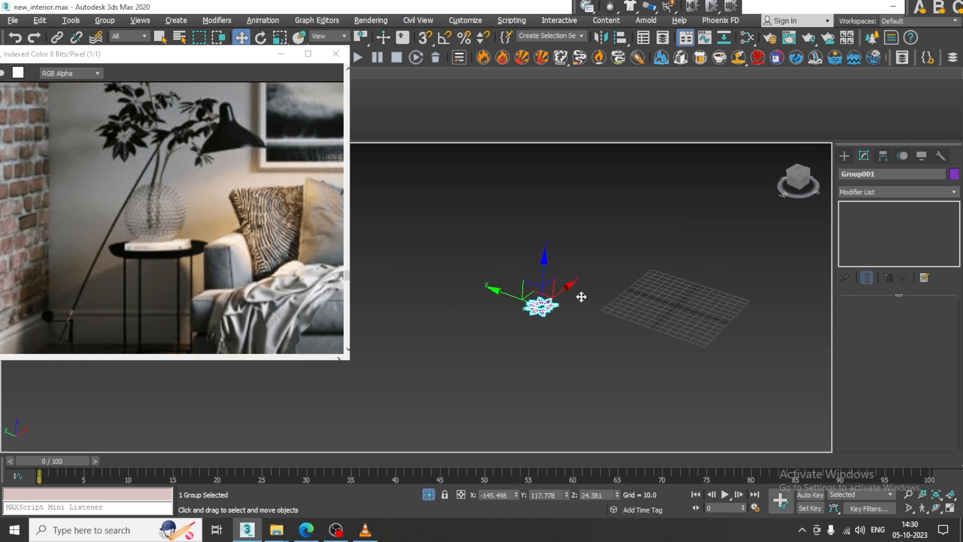
End isolation to bring back the room and set the leaf group's object color to light grey.
right_click(626, 240)
left_click(661, 141)
middle_click_drag(567, 316, 546, 316, "alt")
scroll(511, 316, "down", 4)
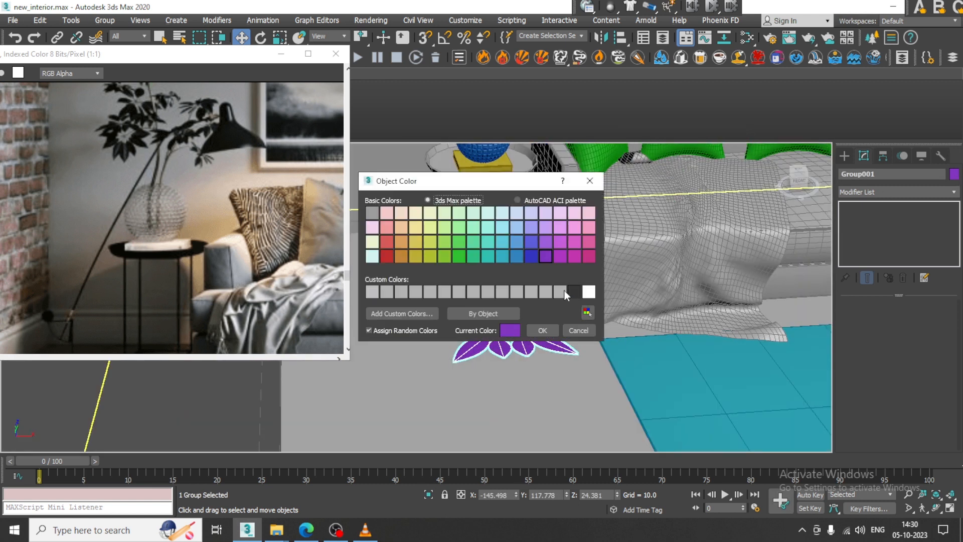
left_click(535, 335)
Scale the leaf group uniformly to about 40% and raise it to the height of the plant.
scroll(533, 333, "down", 5)
middle_click_drag(527, 335, 544, 390, "alt")
middle_click_drag(544, 390, 523, 357)
key("r")
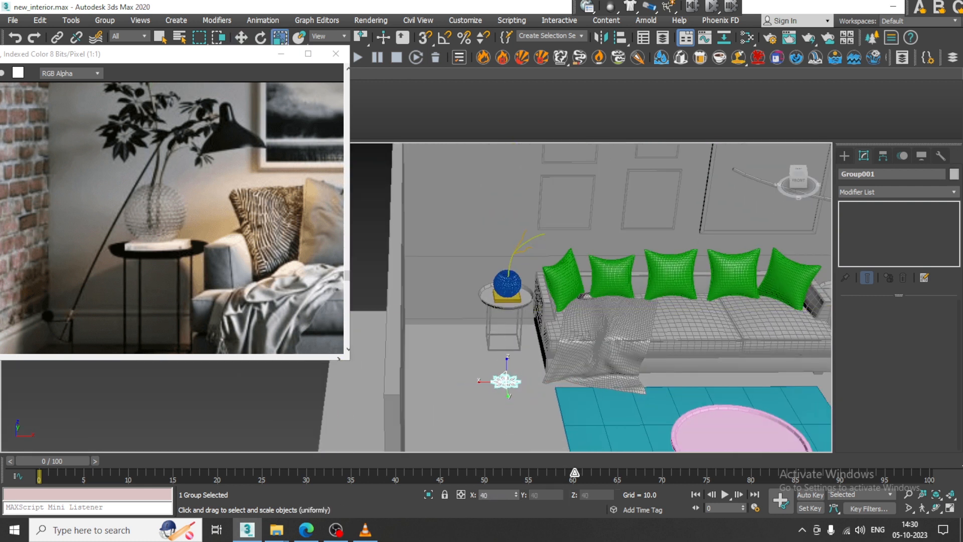
key("w")
left_click_drag(530, 368, 535, 236)
scroll(536, 237, "up", 6)
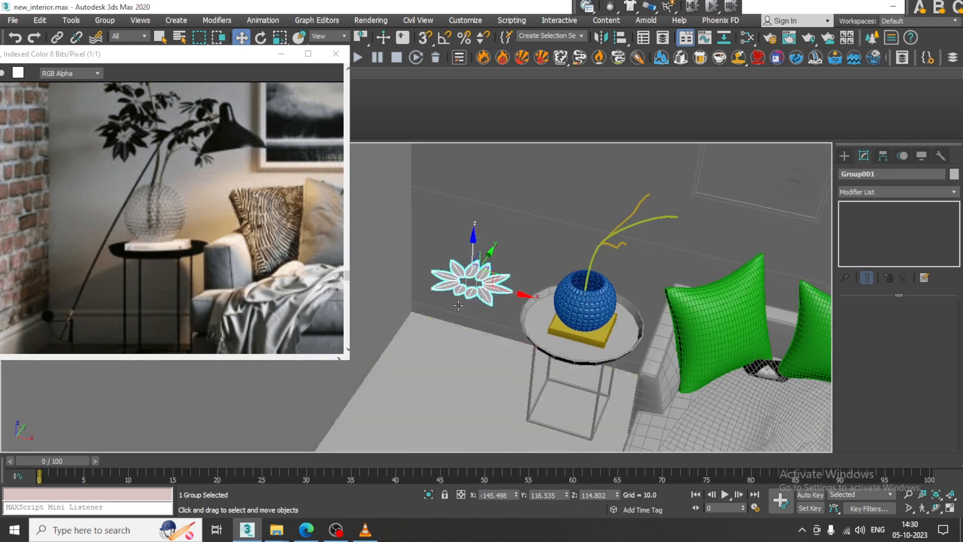
Align the leaf group to the short lower branch in X, Y and Z, pivot point to pivot point.
key("alt+a")
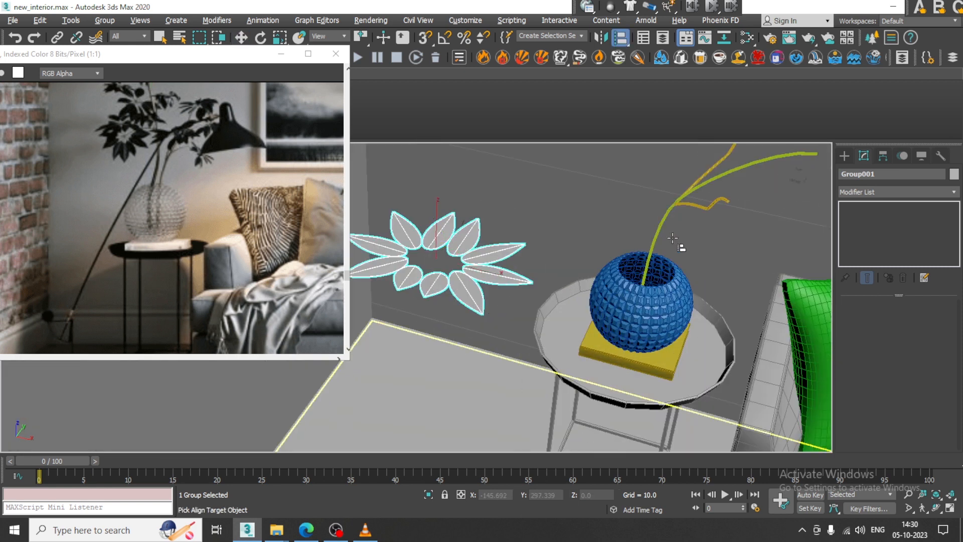
left_click(725, 199)
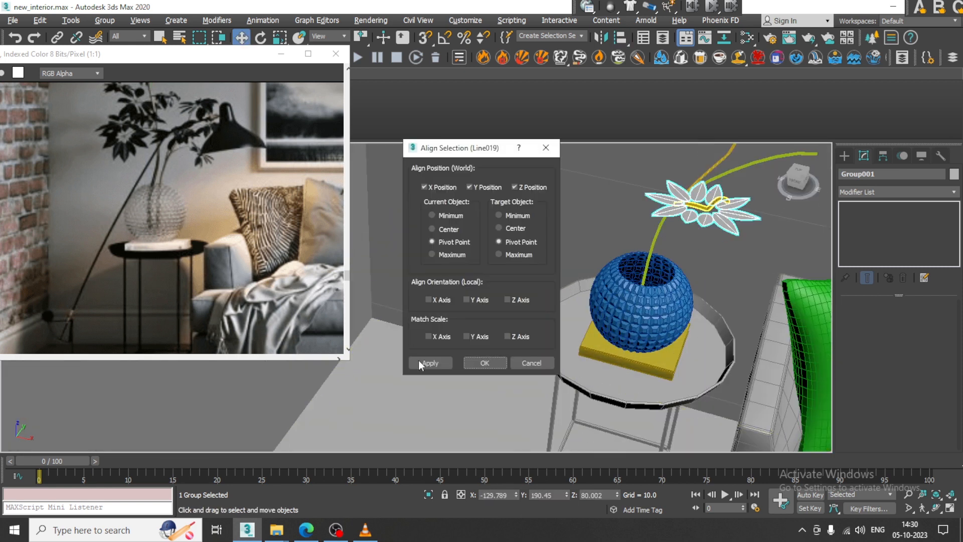
left_click(492, 368)
Scale the leaf group down further and rotate it upright to suit the end of the short branch.
middle_click_drag(713, 261, 698, 258, "alt")
key("r")
left_click_drag(705, 205, 732, 246)
key("e")
left_click_drag(731, 178, 761, 216)
key("w")
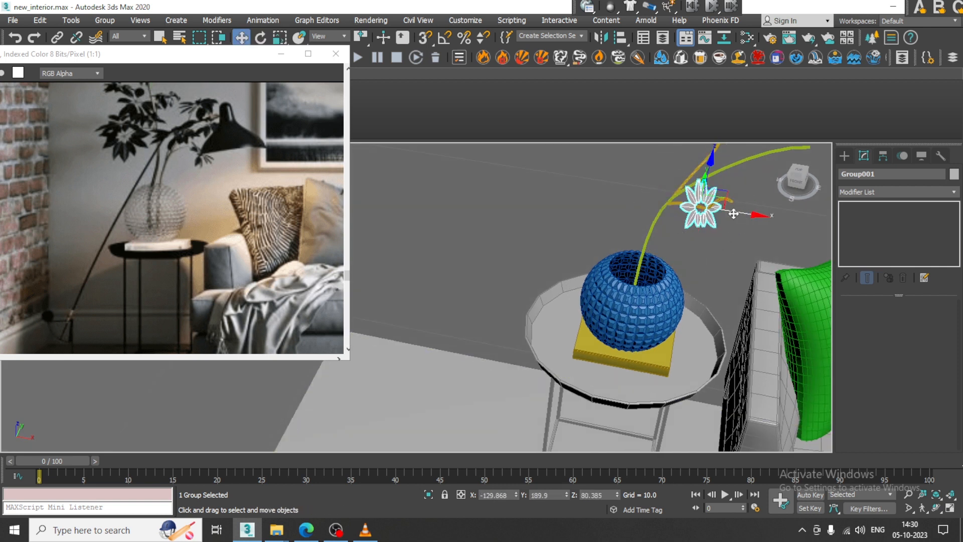
middle_click_drag(733, 214, 611, 232, "alt")
scroll(604, 249, "up", 3)
key("e")
left_click_drag(645, 260, 736, 218)
key("w")
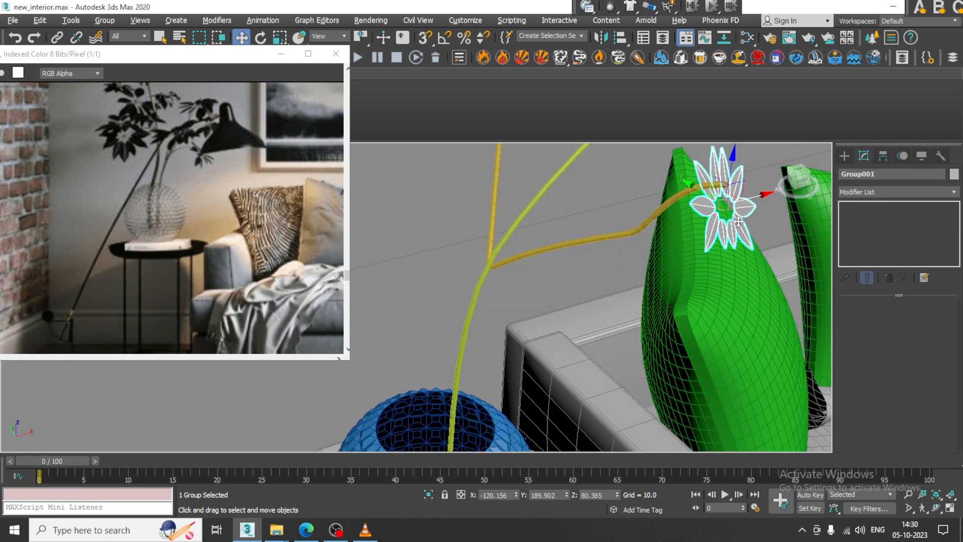
Move the leaf group onto the tip of the short lower branch, centring the ring of leaves around it.
middle_click_drag(736, 218, 637, 212, "alt")
left_click_drag(746, 196, 608, 236)
middle_click_drag(608, 236, 631, 270, "alt")
left_click_drag(596, 346, 595, 248)
middle_click_drag(595, 247, 638, 293, "alt")
middle_click_drag(645, 335, 638, 293, "alt")
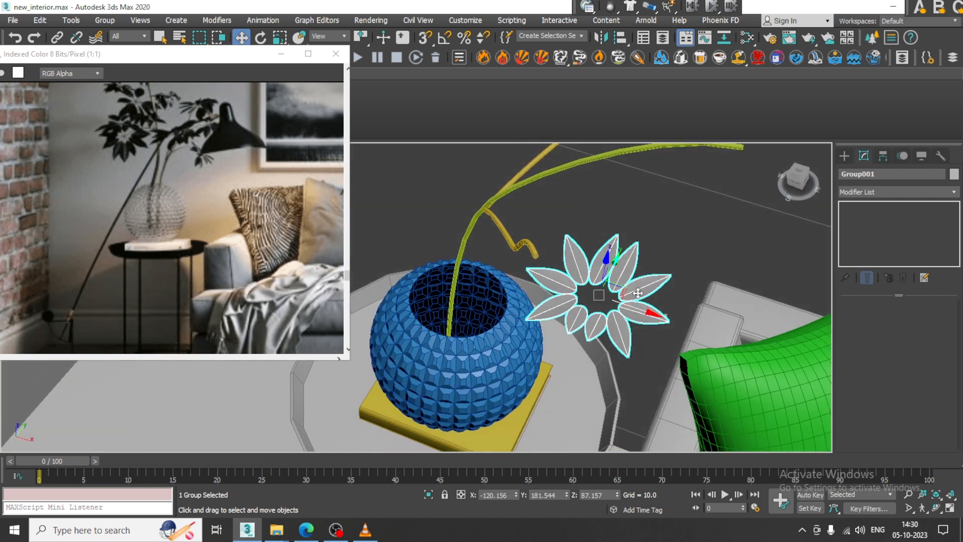
left_click_drag(637, 306, 566, 303)
middle_click_drag(566, 303, 590, 244, "alt")
left_click_drag(556, 255, 534, 282)
middle_click_drag(533, 283, 457, 298, "alt")
left_click_drag(465, 287, 402, 279)
key("f")
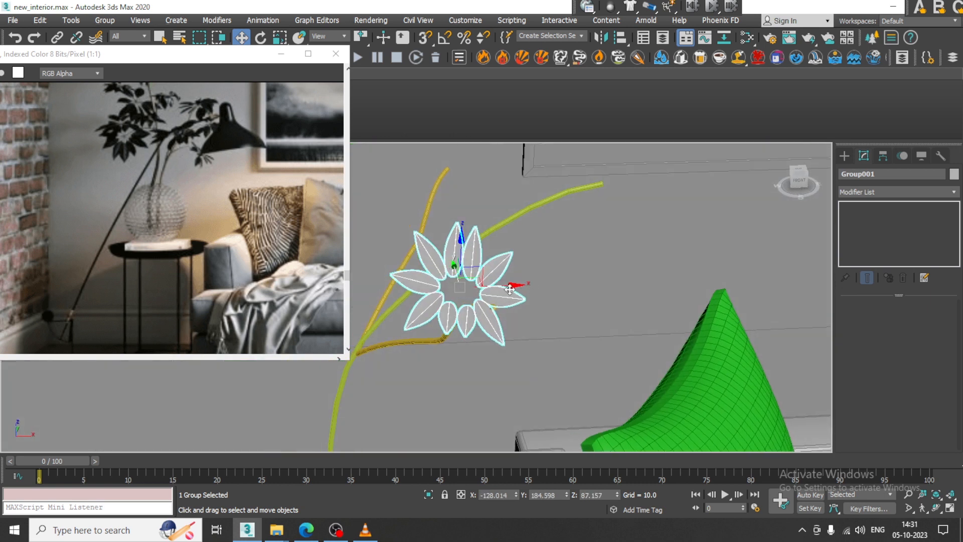
left_click_drag(510, 290, 543, 306)
Rotate the leaf group at the branch tip to a Z rotation of about 2.7 degrees.
middle_click_drag(543, 306, 577, 314, "alt")
scroll(577, 314, "up", 3)
key("e")
scroll(501, 321, "down", 3)
middle_click_drag(501, 321, 469, 334, "alt")
scroll(468, 334, "down", 2)
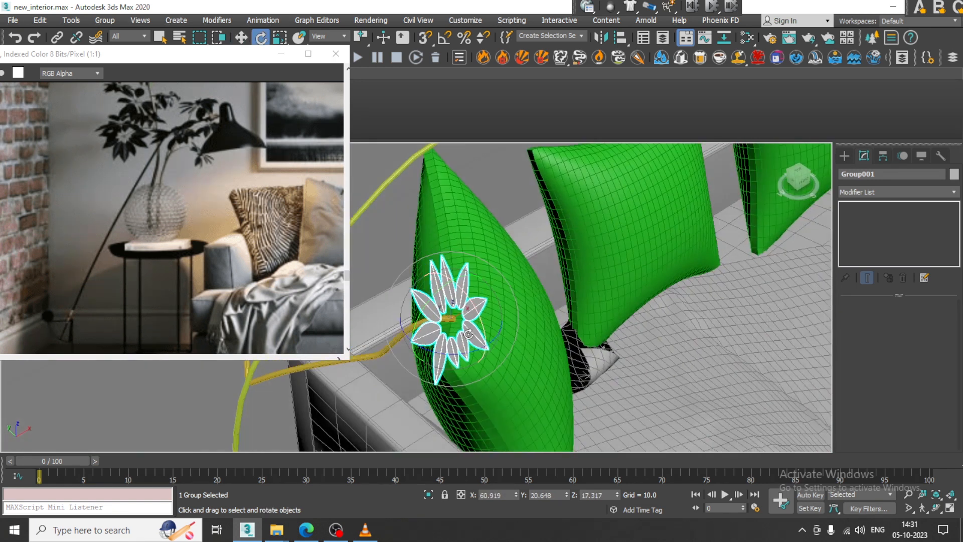
left_click_drag(462, 353, 441, 355)
middle_click_drag(442, 354, 479, 330, "alt")
scroll(402, 328, "down", 2)
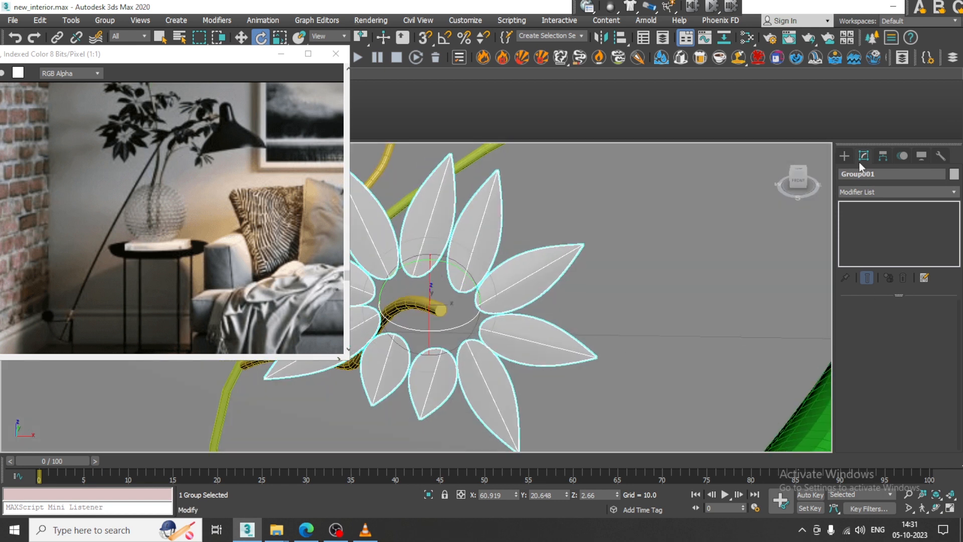
Clone the leaf group by moving a copy away from the branch tip.
left_click(845, 155)
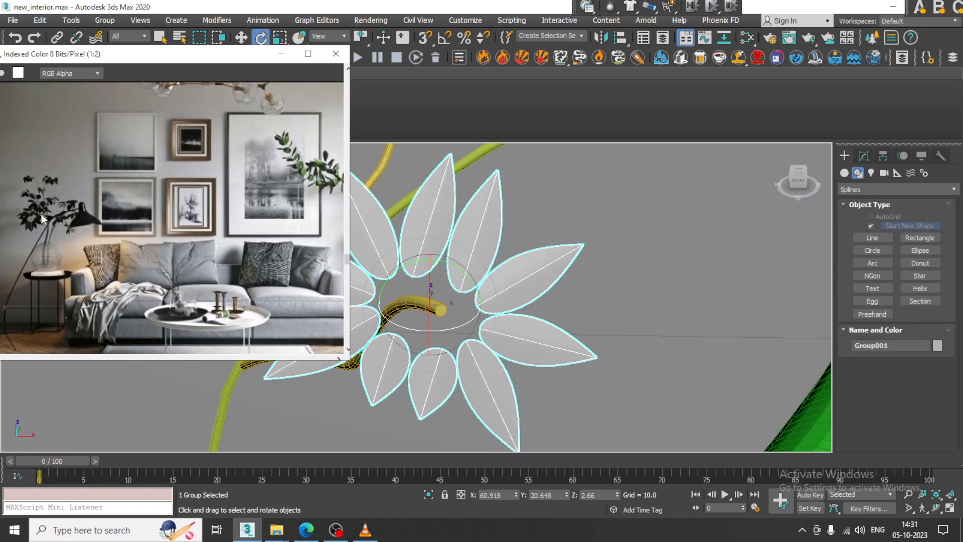
middle_click_drag(555, 263, 613, 270, "alt")
scroll(613, 271, "down", 3)
middle_click_drag(485, 300, 591, 296)
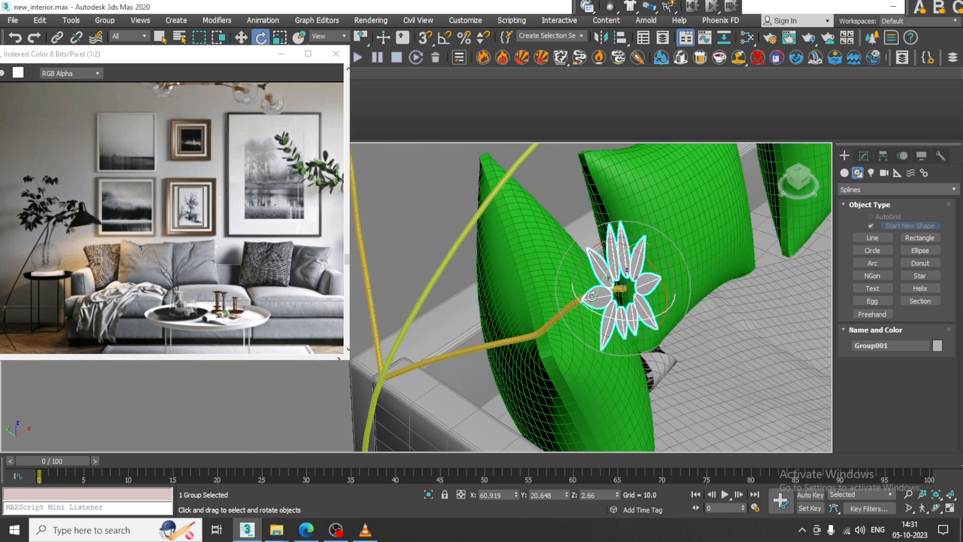
key("w")
mouse_move(601, 278)
left_mouse_down("shift")
mouse_move(537, 272)
mouse_move(554, 283)
left_mouse_up("shift")
left_click(483, 316)
Scale the copied leaf group uniformly to about 57% and move it down beside the short branch.
key("r")
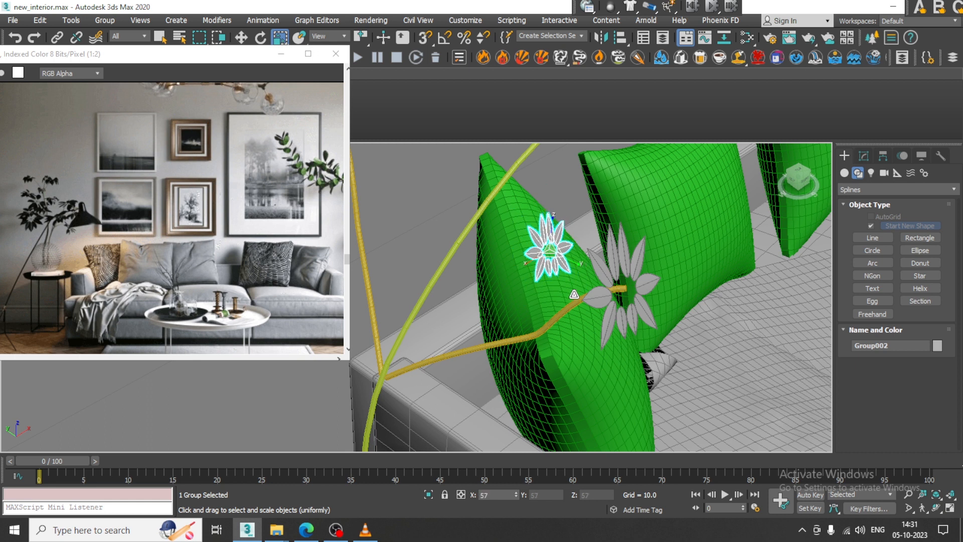
key("w")
mouse_move(558, 233)
left_mouse_down()
mouse_move(552, 288)
mouse_move(585, 306)
left_mouse_up()
middle_click_drag(640, 341, 577, 388, "alt")
Rotate the small leaf group roughly perpendicular to the large one and reposition it along the short branch.
key("e")
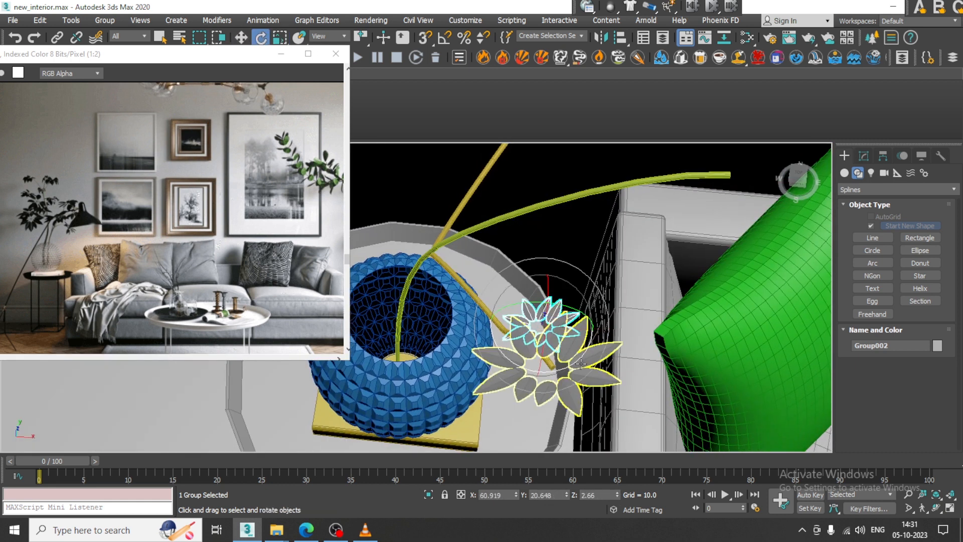
left_click_drag(570, 371, 562, 336)
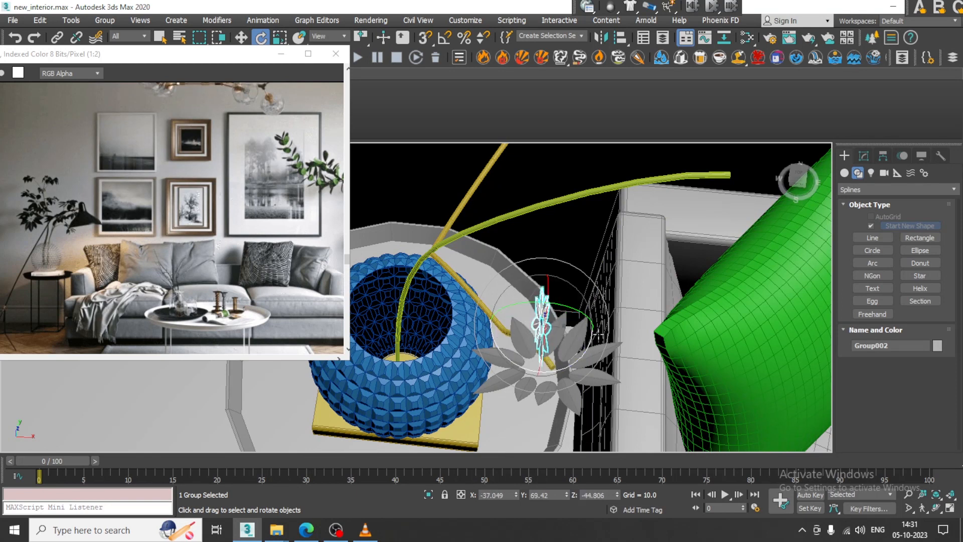
key("w")
middle_click_drag(561, 336, 577, 301, "alt")
scroll(577, 302, "up", 4)
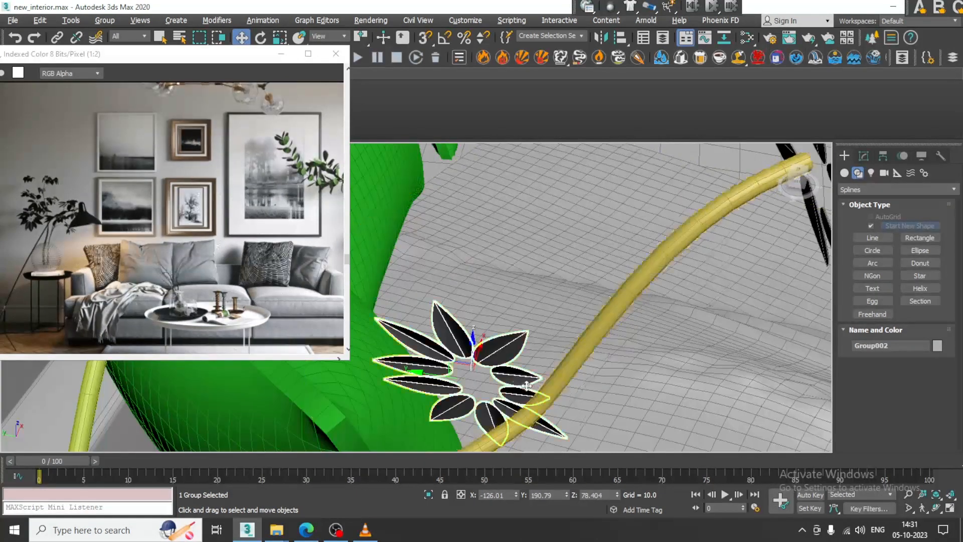
middle_click_drag(522, 376, 473, 365, "alt")
left_click_drag(473, 365, 573, 377)
middle_click_drag(573, 377, 574, 355, "alt")
Try to align the small leaf group to the short branch, and isolate the group to check it.
key("alt+a")
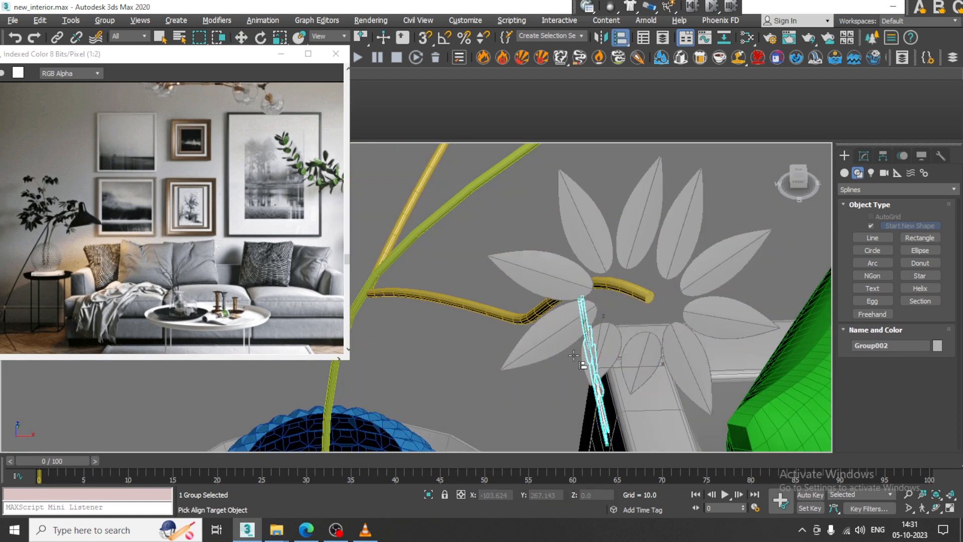
left_click(495, 308)
left_click(495, 359)
mouse_move(496, 359)
middle_mouse_down("alt")
mouse_move(558, 366)
mouse_move(446, 347)
mouse_move(469, 273)
mouse_move(506, 370)
middle_mouse_up("alt")
key("z")
scroll(559, 366, "down", 3)
scroll(445, 347, "down", 6)
key("alt+q")
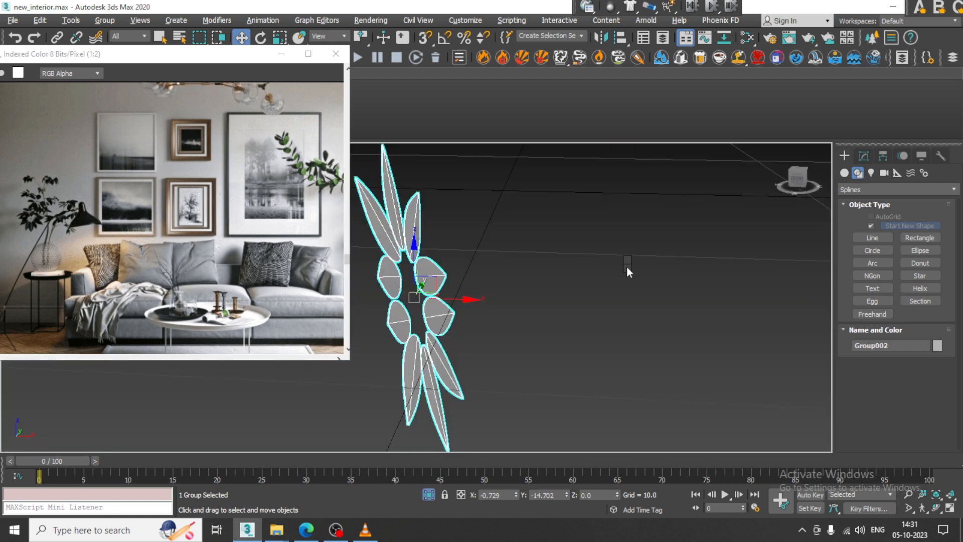
End isolation and align the small leaf group to the short branch in X, Y and Z, pivot point to pivot point.
right_click(627, 268)
left_click(640, 169)
key("alt+a")
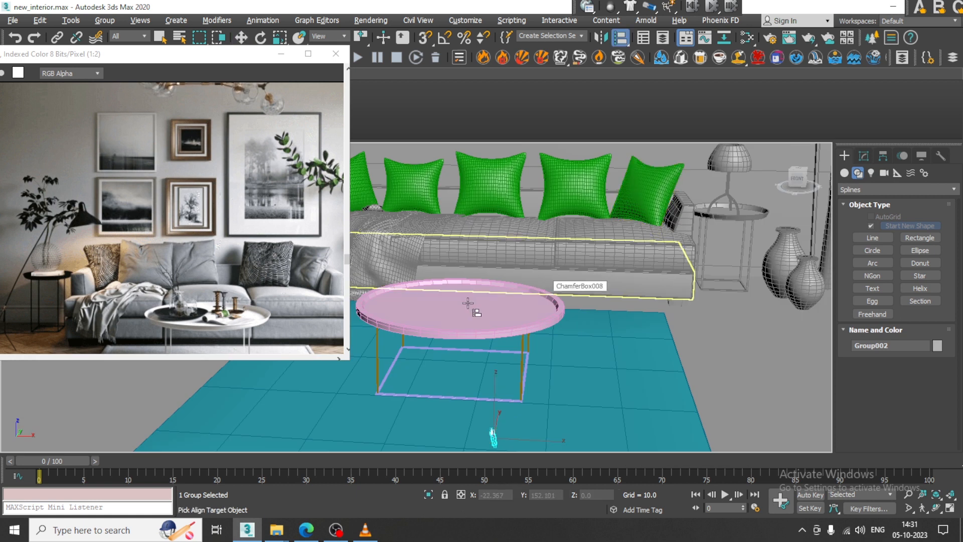
key("z")
scroll(532, 286, "up", 8)
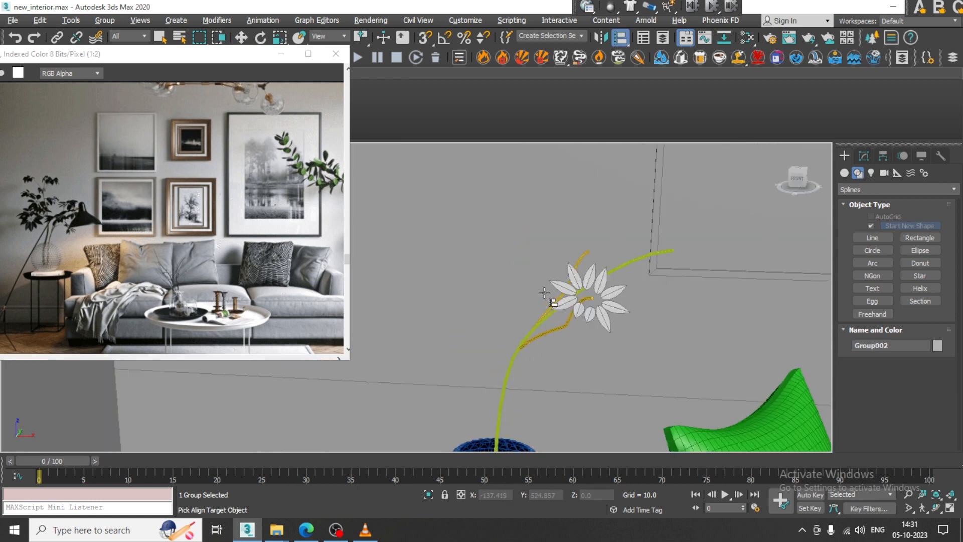
left_click(567, 355)
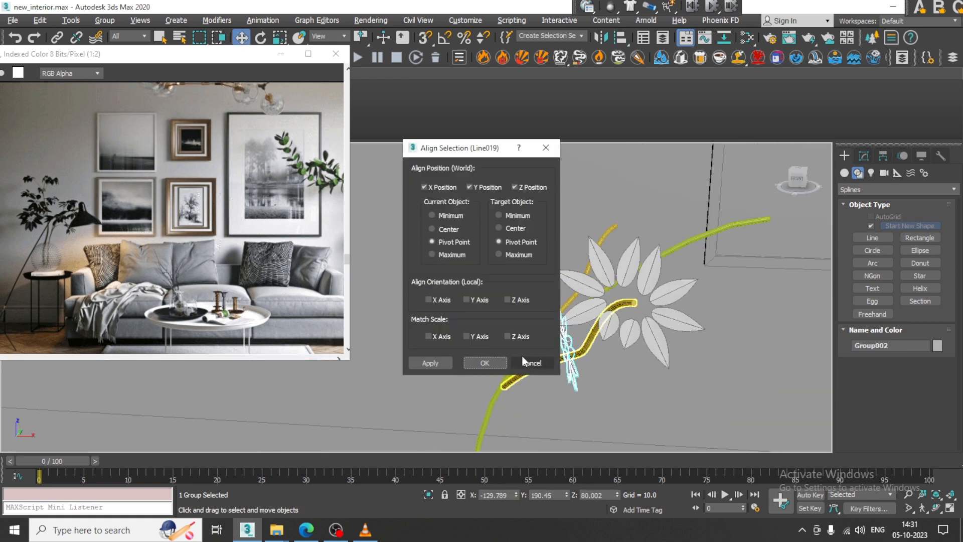
left_click(486, 362)
Rotate the small leaf group so it sits across the short branch, and lower it slightly onto the stem.
middle_click_drag(610, 351, 577, 356, "alt")
key("e")
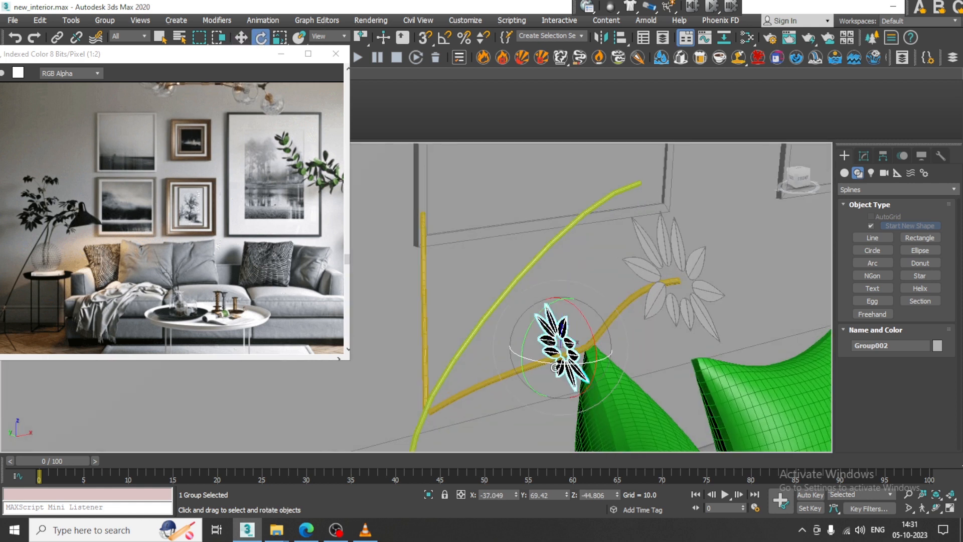
left_click_drag(556, 368, 510, 376)
key("w")
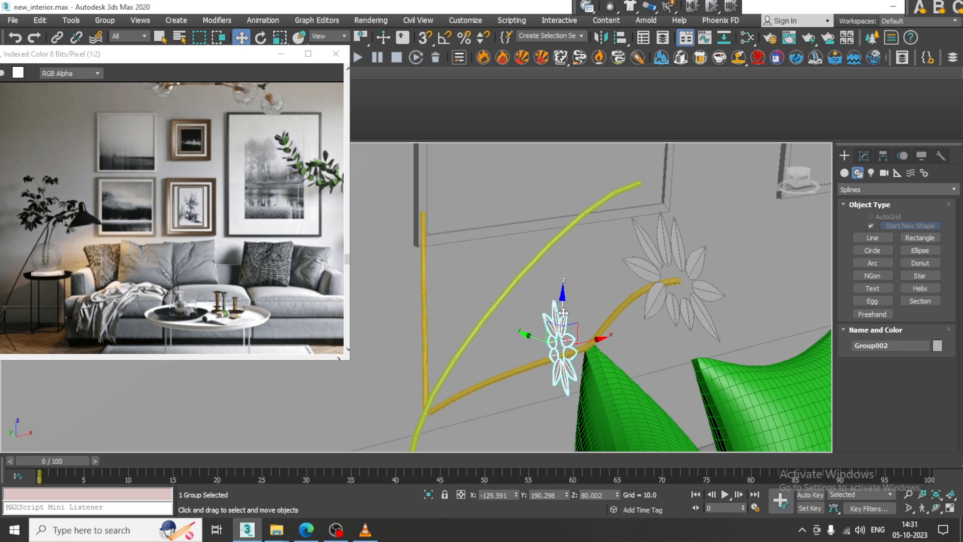
left_click_drag(564, 313, 563, 327)
middle_click_drag(638, 338, 582, 341, "alt")
scroll(609, 347, "down", 3)
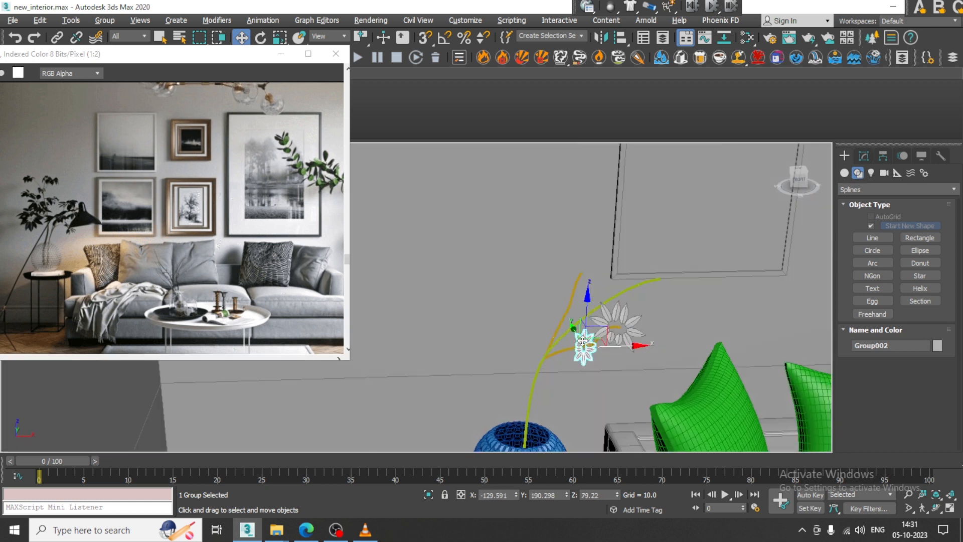
scroll(583, 340, "up", 2)
Give both leaf groups a custom dark green object colour with red 7, green 17 and blue 7.
left_click(616, 301, "ctrl")
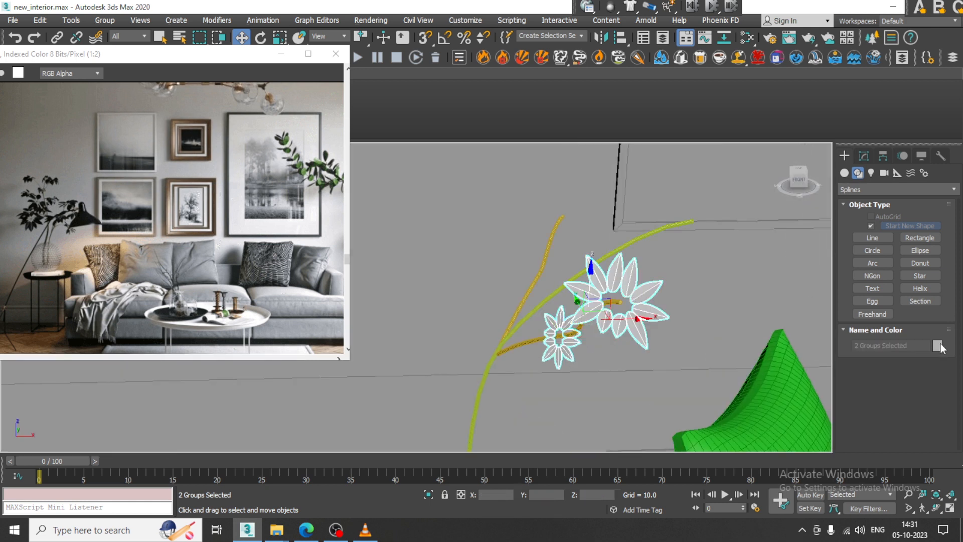
left_click(937, 346)
left_click(544, 329)
scroll(544, 330, "down", 2)
left_click(938, 346)
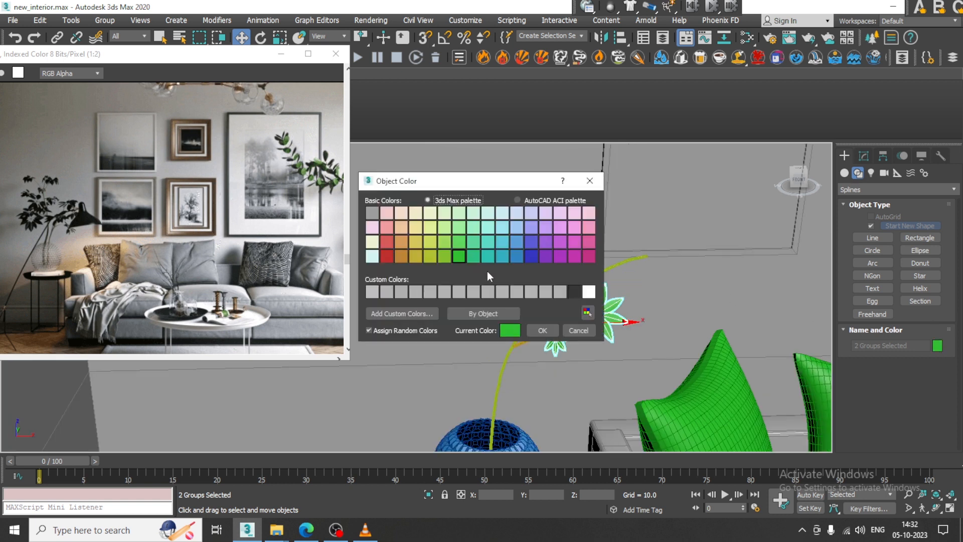
left_click(407, 314)
left_click_drag(400, 144, 406, 152)
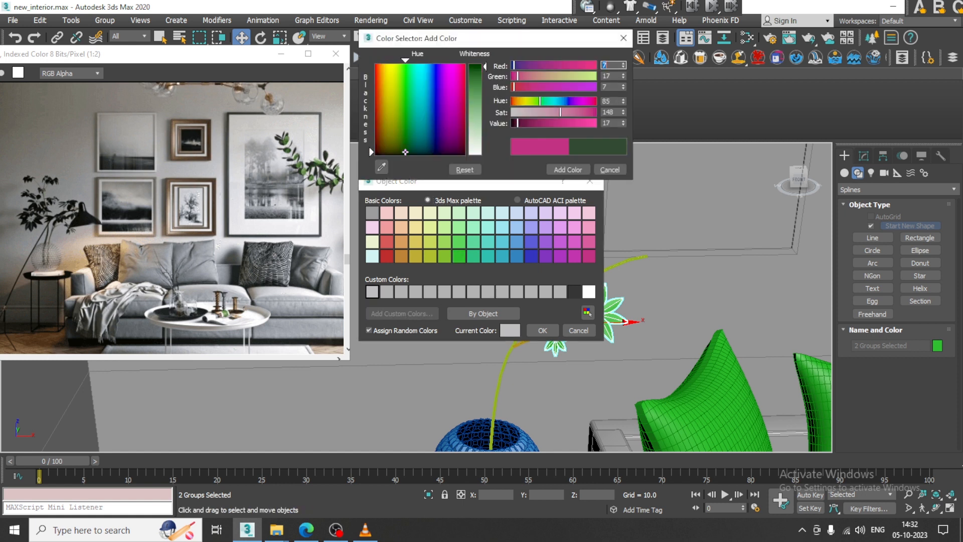
left_click(562, 170)
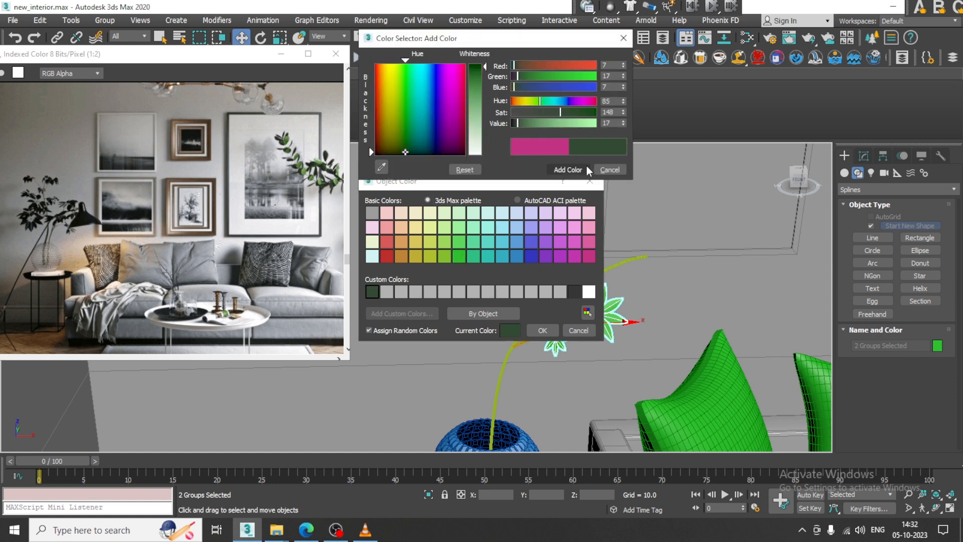
left_click(544, 333)
left_click(609, 243)
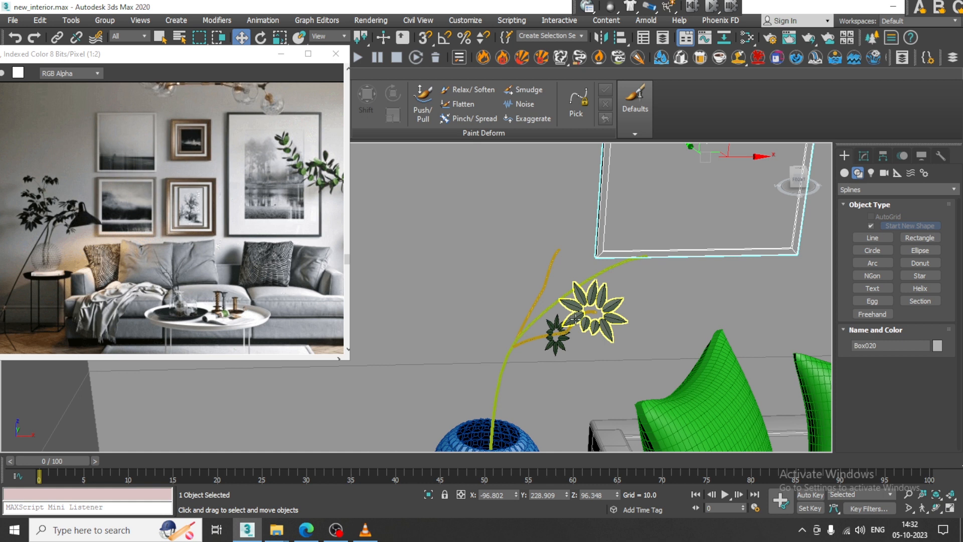
Copy the large leaf group and align the copy to the long curved branch in X, Y and Z by pivot points.
middle_click_drag(575, 318, 525, 295, "alt")
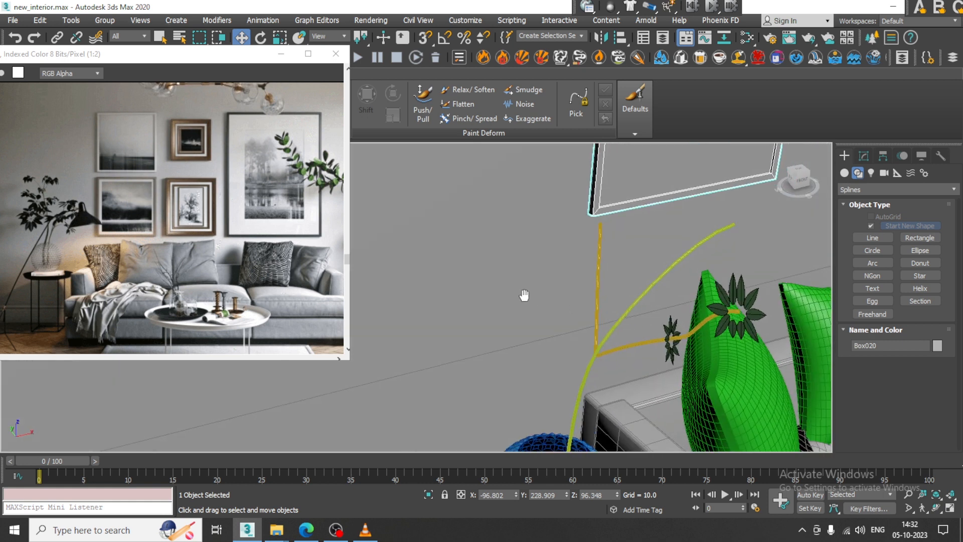
middle_click_drag(580, 325, 507, 310, "alt")
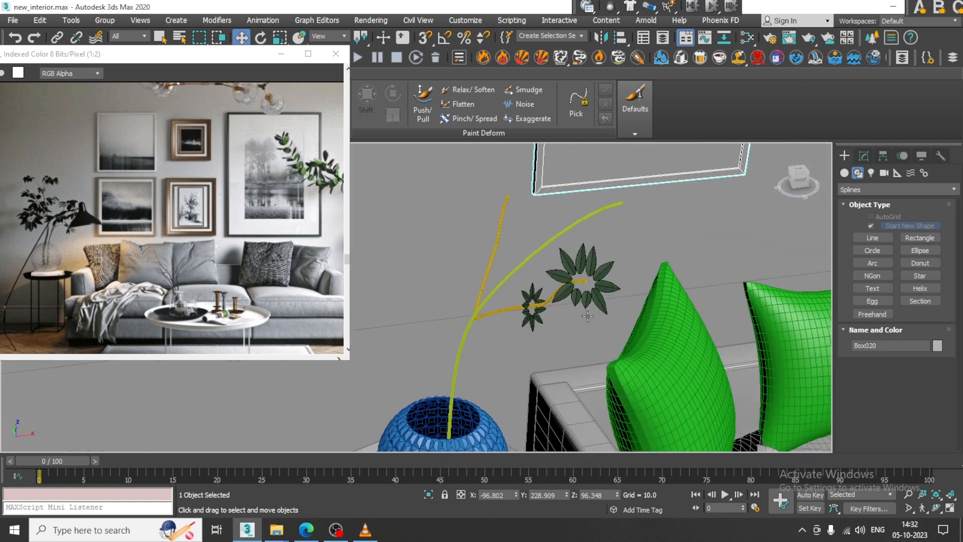
left_click(602, 299)
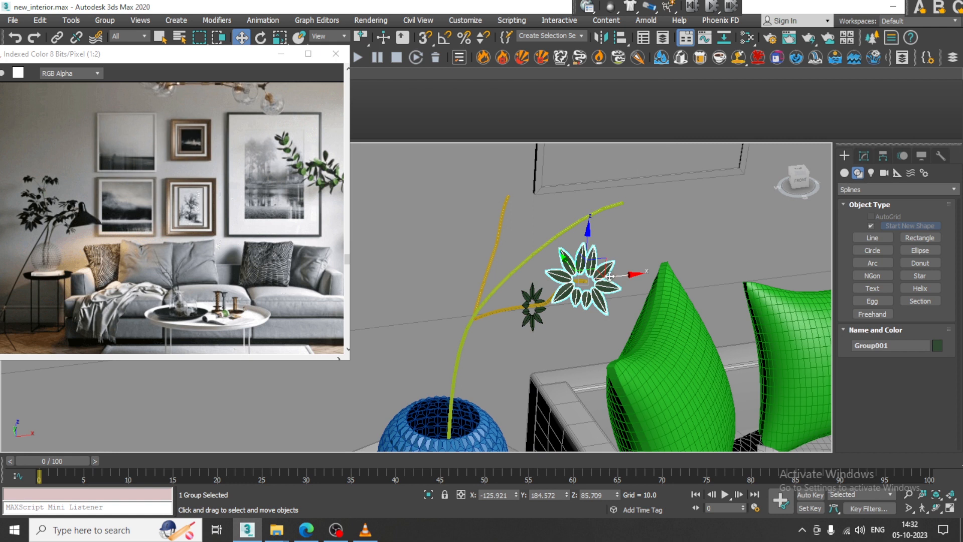
left_click_drag(622, 277, 695, 282, "shift")
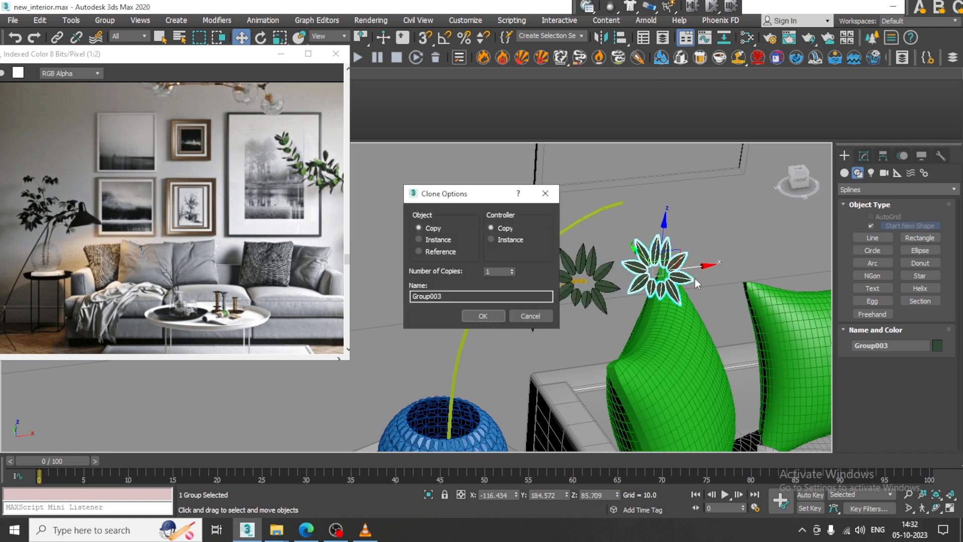
left_click(486, 315)
key("alt+a")
left_click(599, 208)
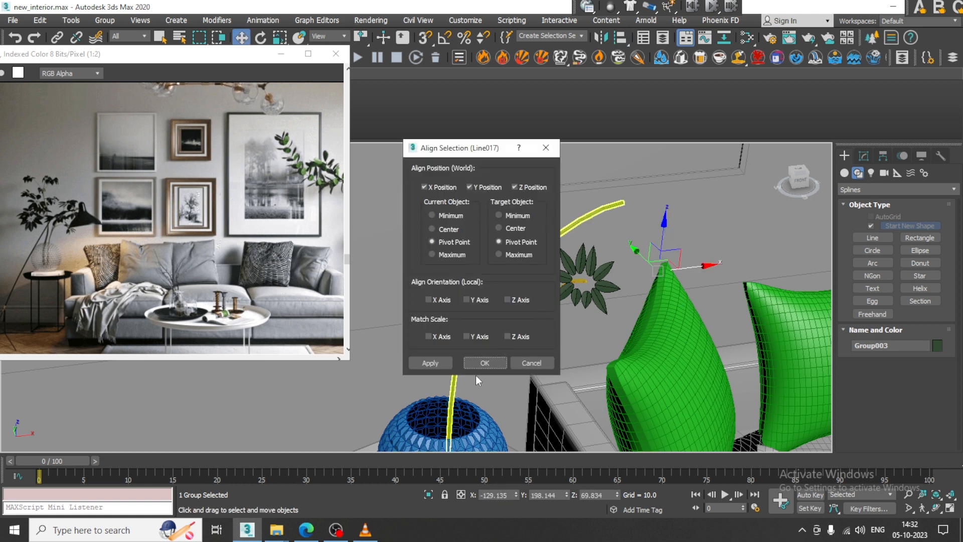
left_click(485, 363)
Raise the copied large leaf group, turn it across the long branch and move it along X toward the branch's tip.
middle_click_drag(540, 339, 532, 306, "alt")
left_click_drag(546, 236, 545, 231)
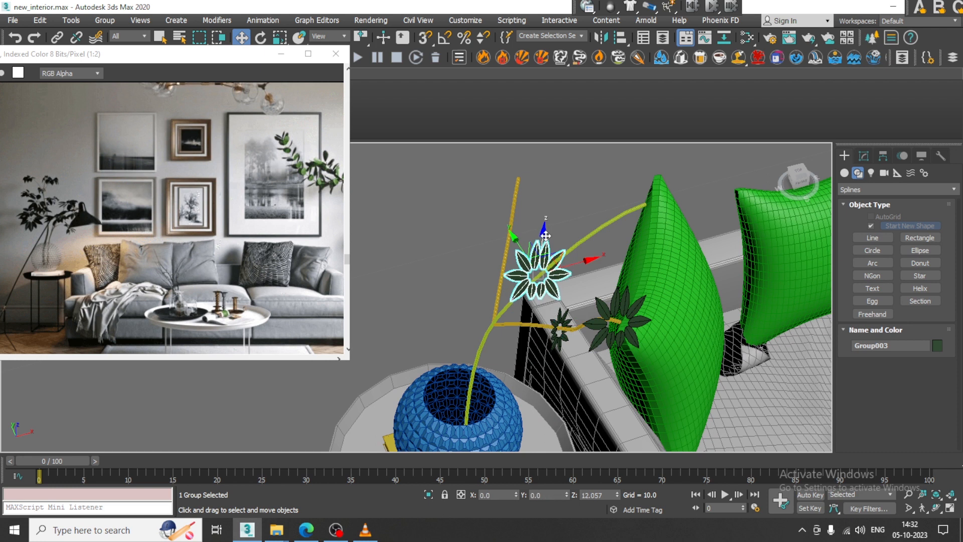
key("e")
left_click_drag(545, 311, 657, 274)
middle_click_drag(655, 273, 566, 282, "alt")
key("w")
left_click_drag(574, 276, 672, 273)
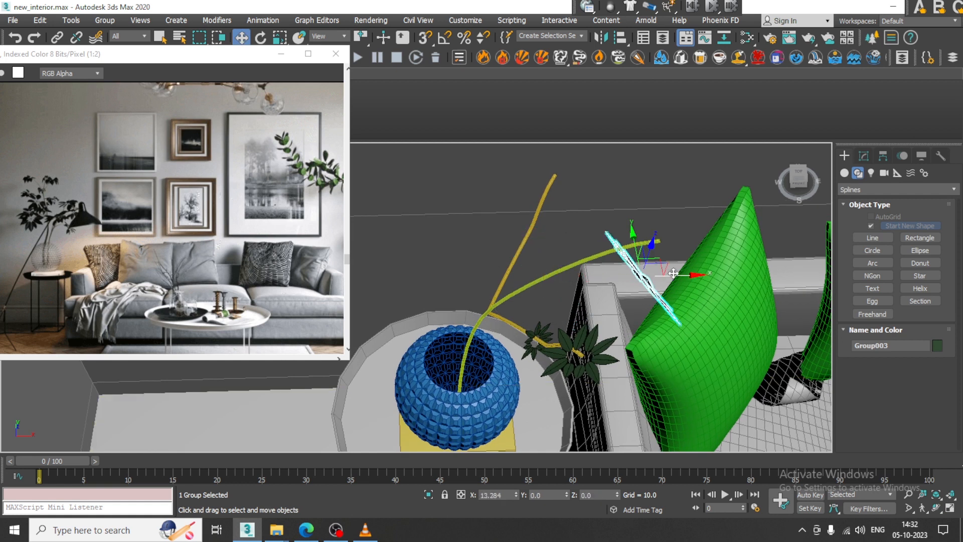
Raise the large leaf copy onto the long branch's tip and fine-tune its rotation around the stem.
middle_click_drag(655, 219, 689, 215, "alt")
left_click_drag(649, 240, 648, 235)
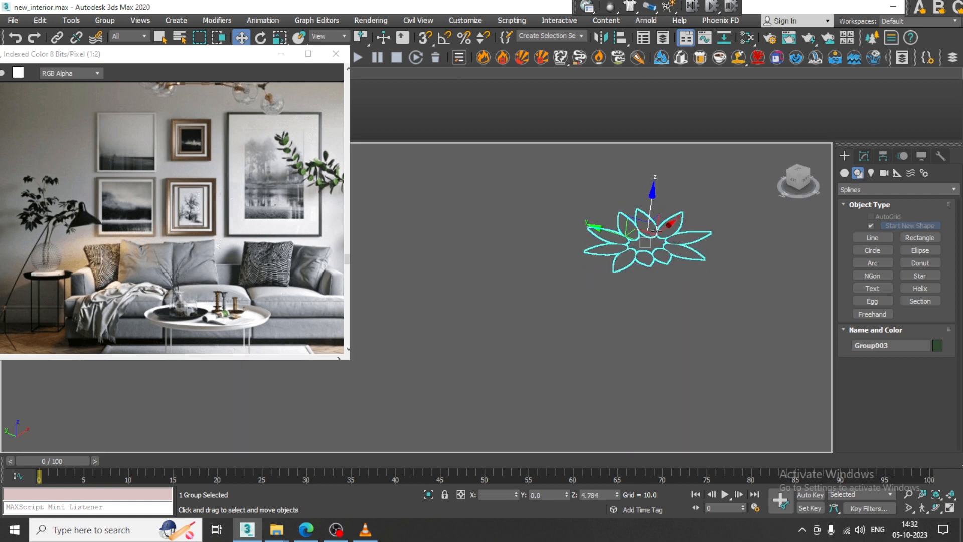
middle_click_drag(649, 236, 650, 262, "alt")
key("e")
left_click_drag(628, 255, 646, 247)
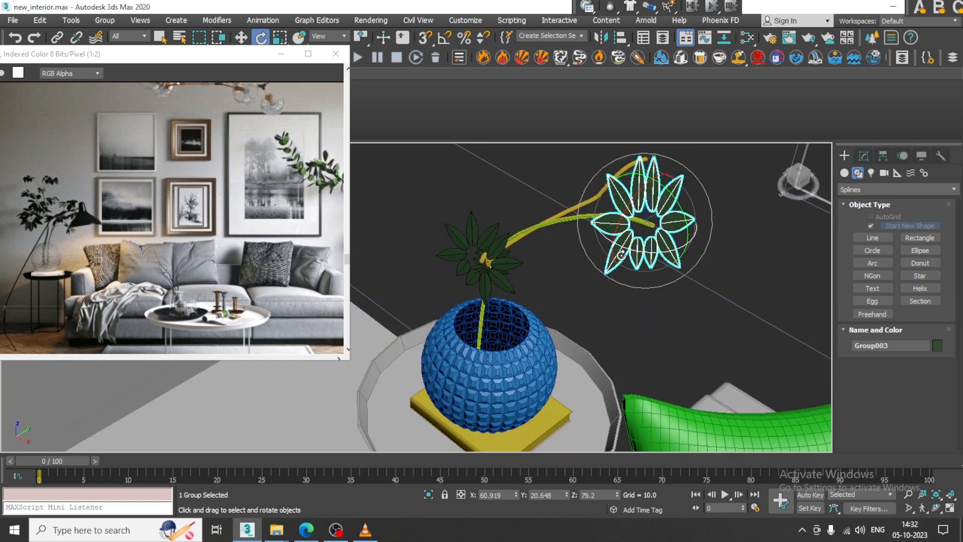
Examine the placement of the leaf groups on the plant from several angles and distances.
middle_click_drag(647, 247, 666, 225, "alt")
scroll(667, 224, "down", 4)
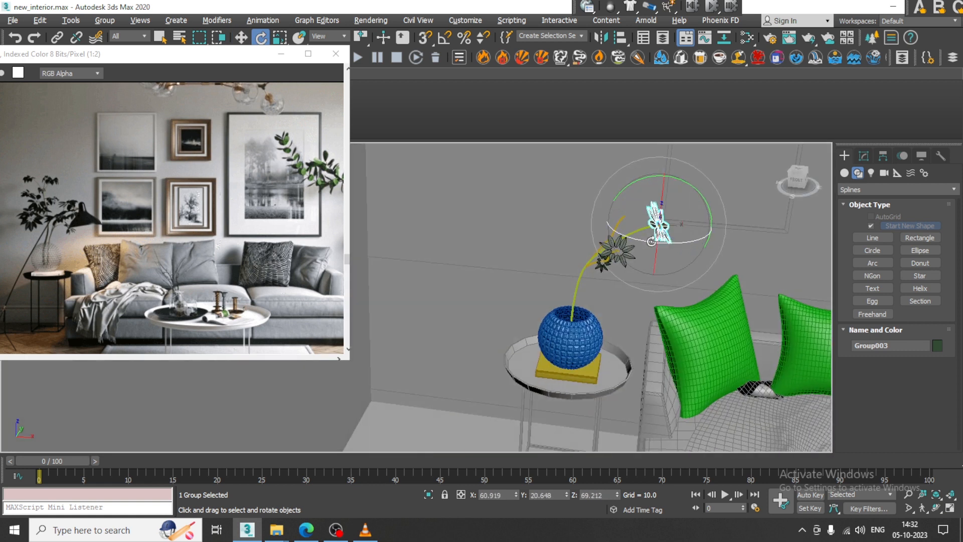
key("w")
scroll(654, 249, "up", 5)
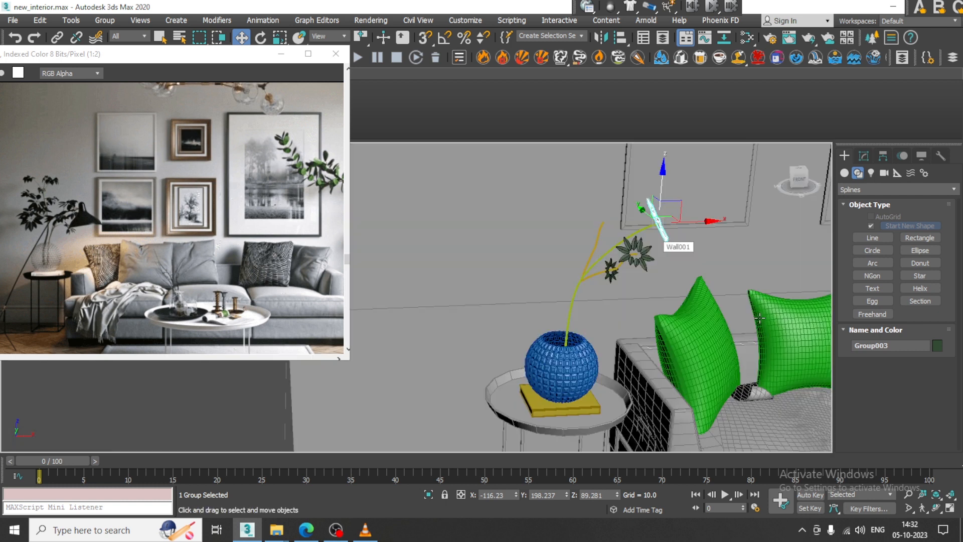
scroll(652, 251, "down", 3)
middle_click_drag(652, 251, 341, 203)
middle_click_drag(502, 273, 694, 325, "alt")
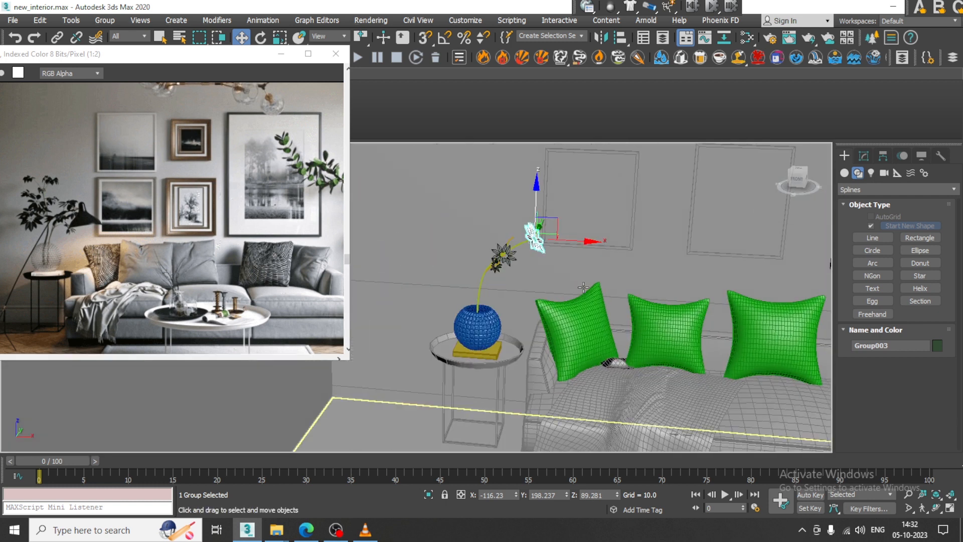
middle_click_drag(583, 287, 551, 261, "alt")
scroll(556, 296, "up", 3)
middle_click_drag(556, 299, 642, 308)
scroll(532, 305, "up", 3)
Copy the small leaf group and align the copy to the upright branch in X, Y and Z by pivot points.
left_click(525, 302)
middle_click_drag(525, 302, 564, 341, "alt")
scroll(569, 346, "up", 3)
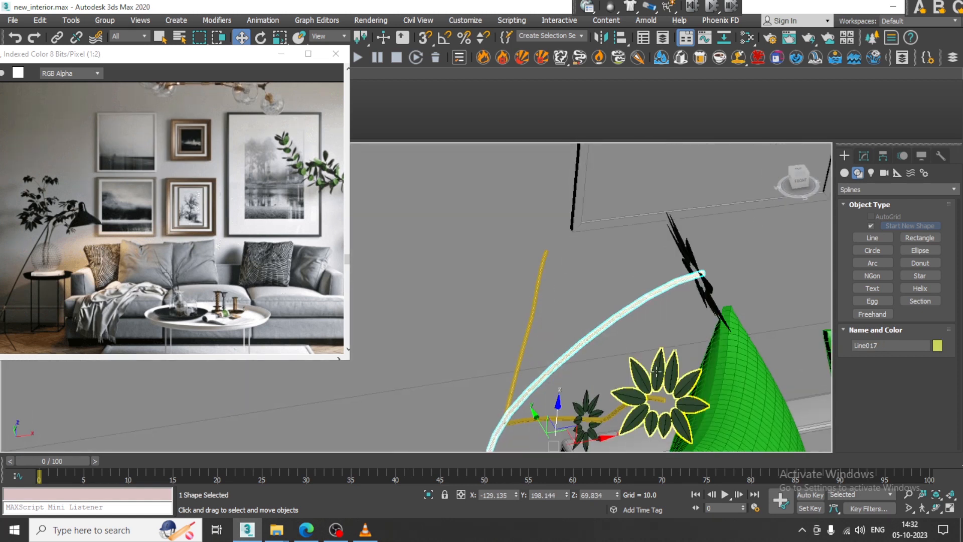
middle_click_drag(604, 400, 601, 349)
left_click(597, 331)
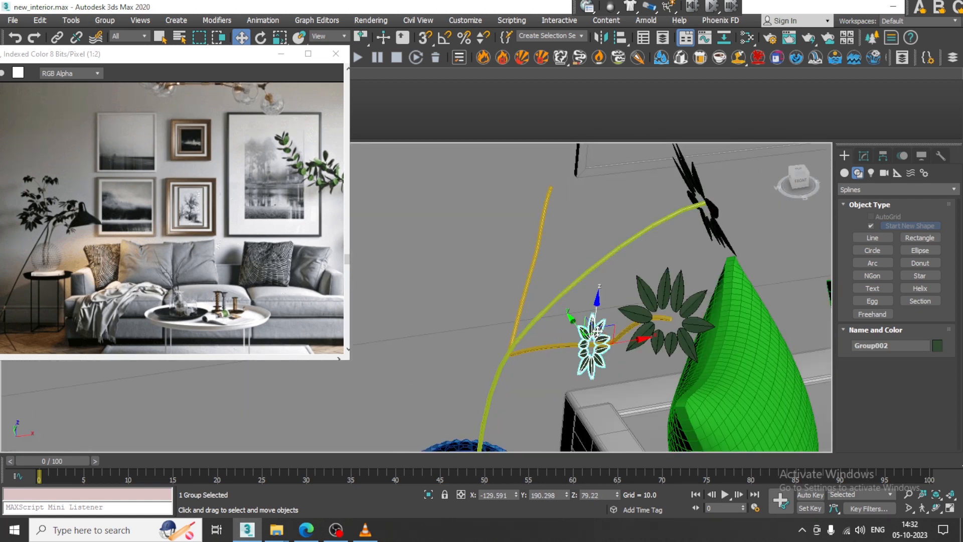
left_click_drag(637, 341, 608, 345, "shift")
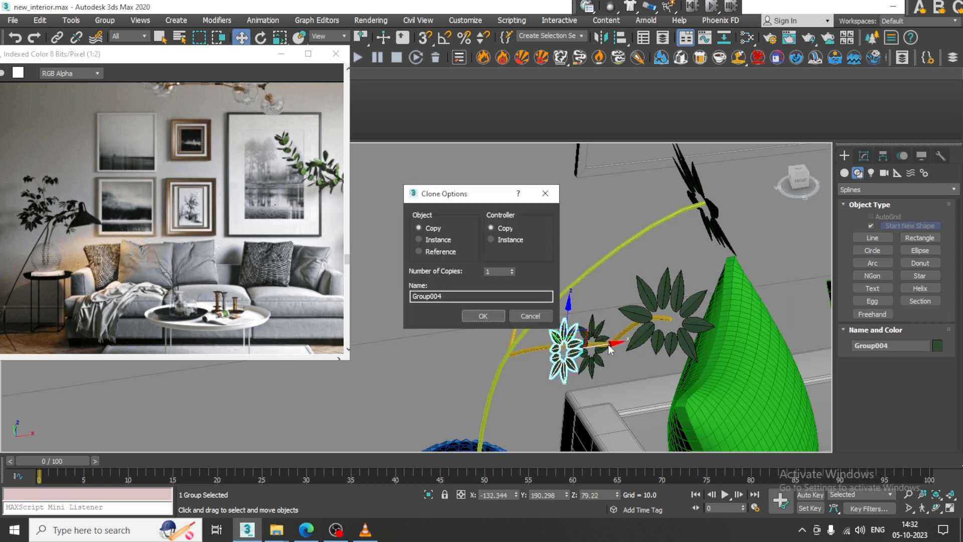
left_click(483, 317)
key("alt+a")
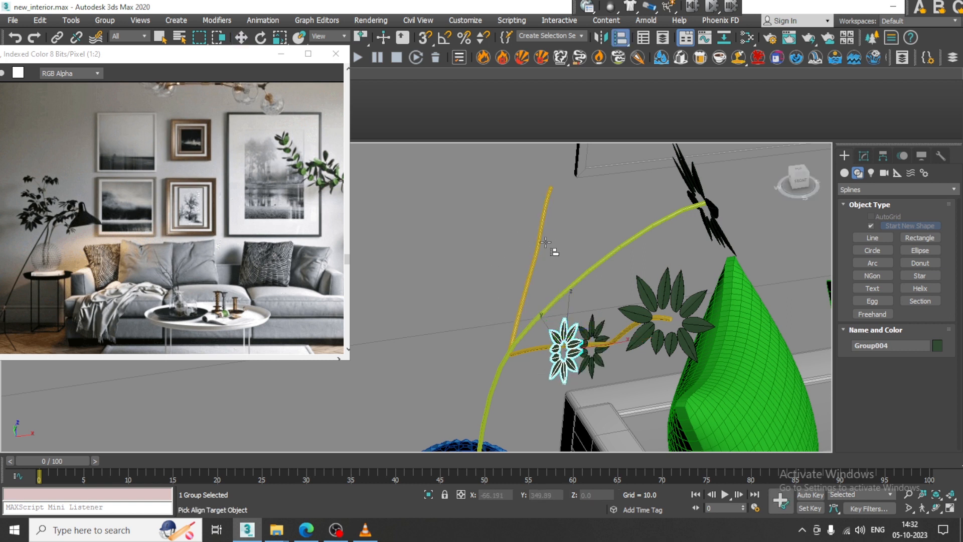
left_click(539, 241)
left_click(486, 363)
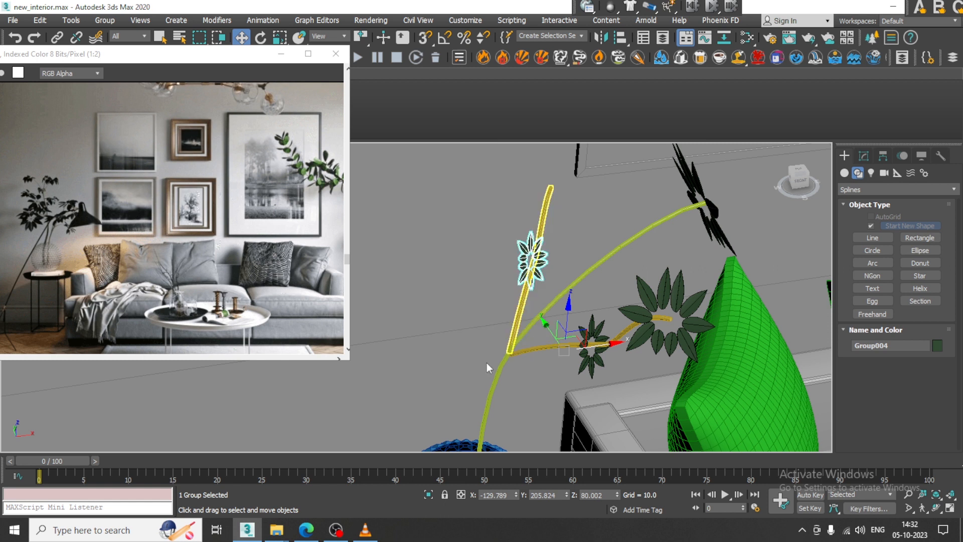
Rotate the small leaf copy on the upright branch and enlarge it slightly.
middle_click_drag(536, 250, 548, 263, "alt")
key("e")
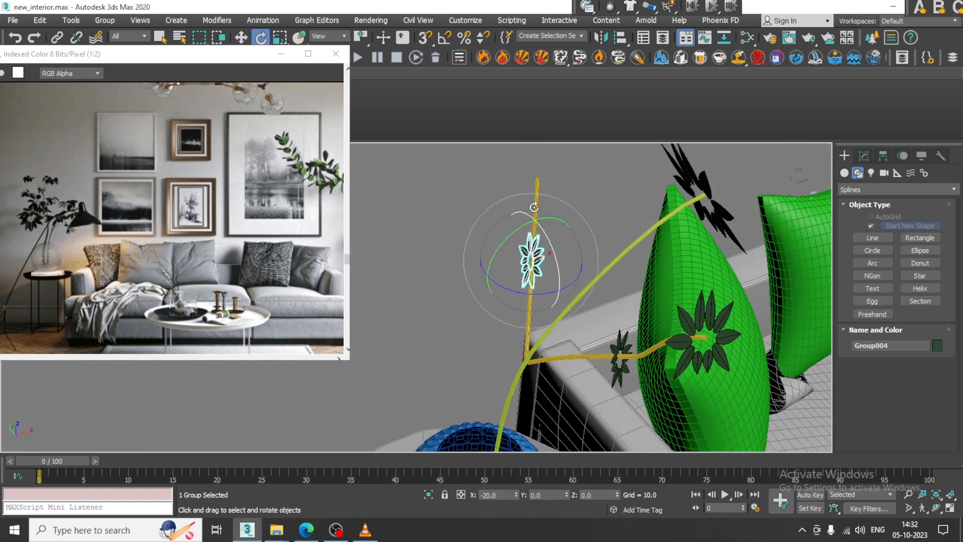
left_click_drag(549, 257, 518, 179)
middle_click_drag(532, 210, 543, 275, "alt")
key("r")
left_click_drag(542, 268, 586, 266)
key("w")
middle_click_drag(587, 265, 577, 249, "alt")
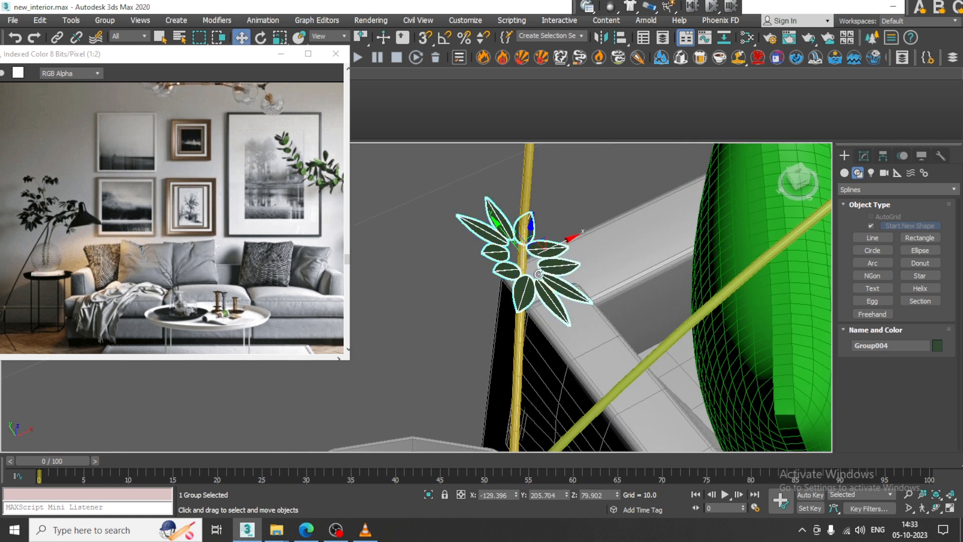
Tilt the leaf group until it lies roughly perpendicular to the upright branch.
key("e")
left_click_drag(547, 246, 533, 217)
key("w")
scroll(533, 219, "down", 3)
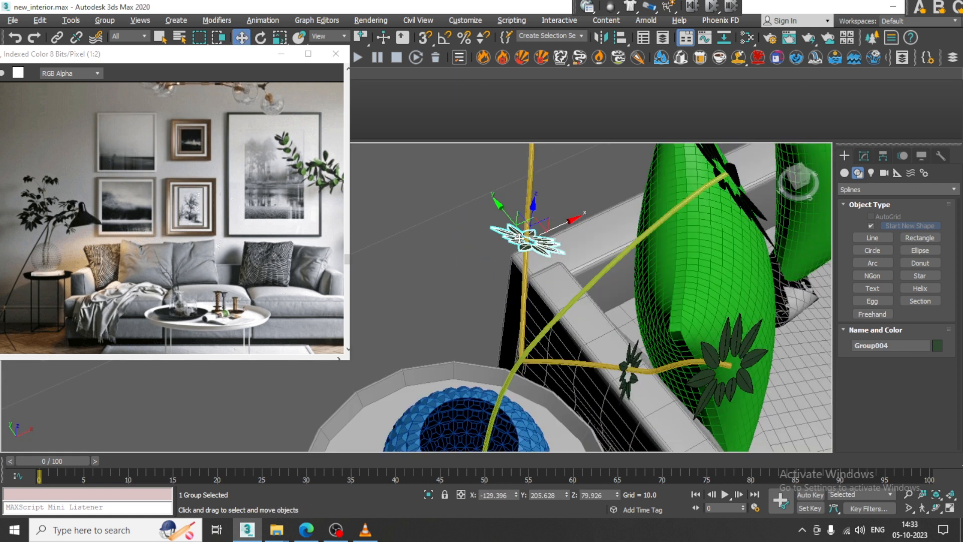
Copy the small leaf group from the middle of the upright branch up toward the branch's tip.
middle_click_drag(519, 239, 512, 413, "alt")
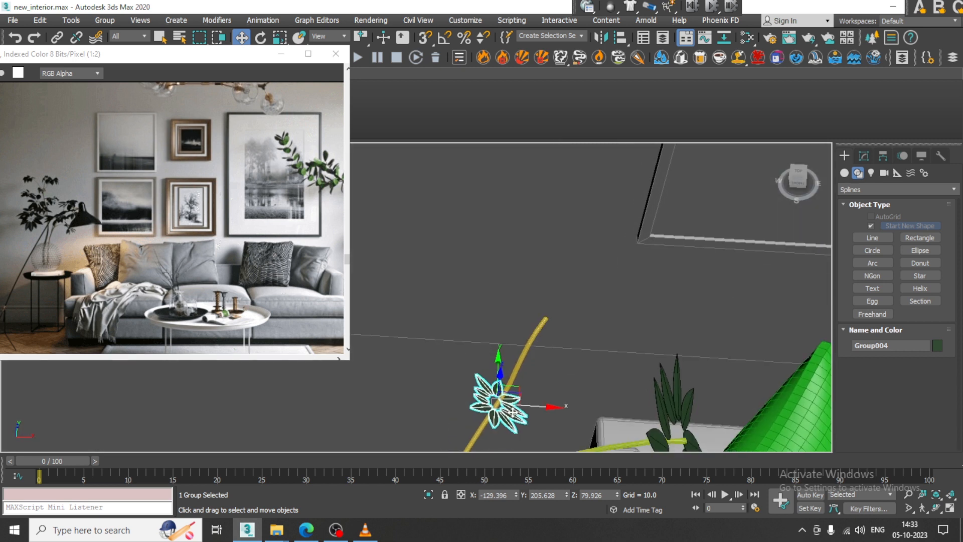
mouse_move(517, 389)
left_mouse_down("shift")
mouse_move(548, 306)
mouse_move(567, 306)
left_mouse_up("shift")
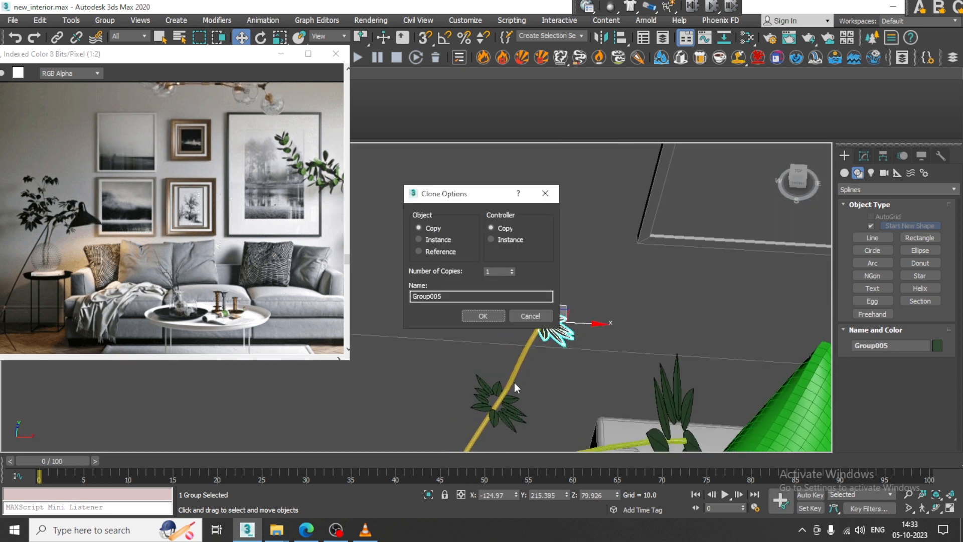
left_click(491, 317)
Rotate the copied leaf group and move it so that it sits on the upright branch's tip.
mouse_move(565, 322)
middle_mouse_down("alt")
mouse_move(669, 335)
mouse_move(661, 402)
middle_mouse_up("alt")
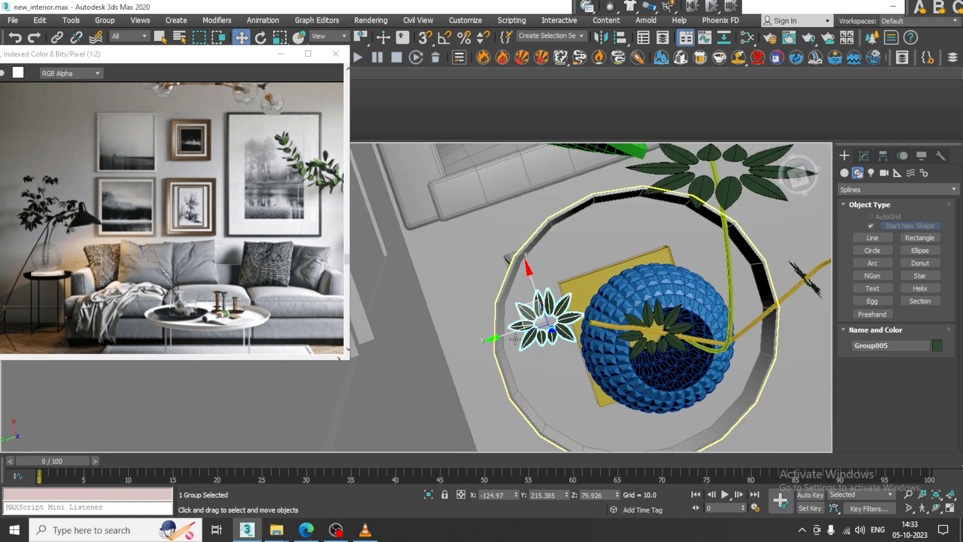
key("e")
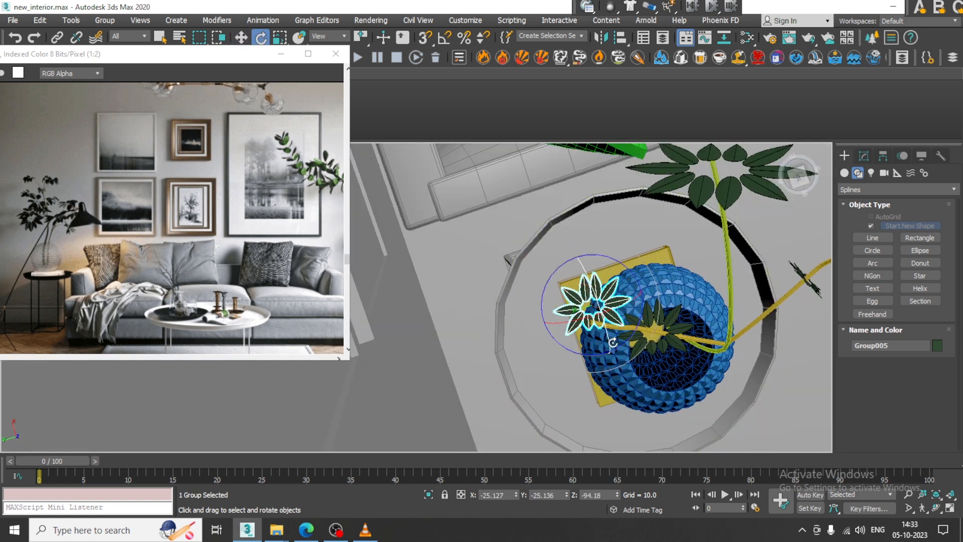
left_click_drag(569, 352, 567, 352)
middle_click_drag(567, 352, 426, 256, "alt")
key("w")
left_click_drag(597, 291, 603, 236)
middle_click_drag(603, 236, 642, 341, "alt")
key("e")
key("w")
scroll(628, 221, "down", 3)
middle_click_drag(642, 342, 594, 277)
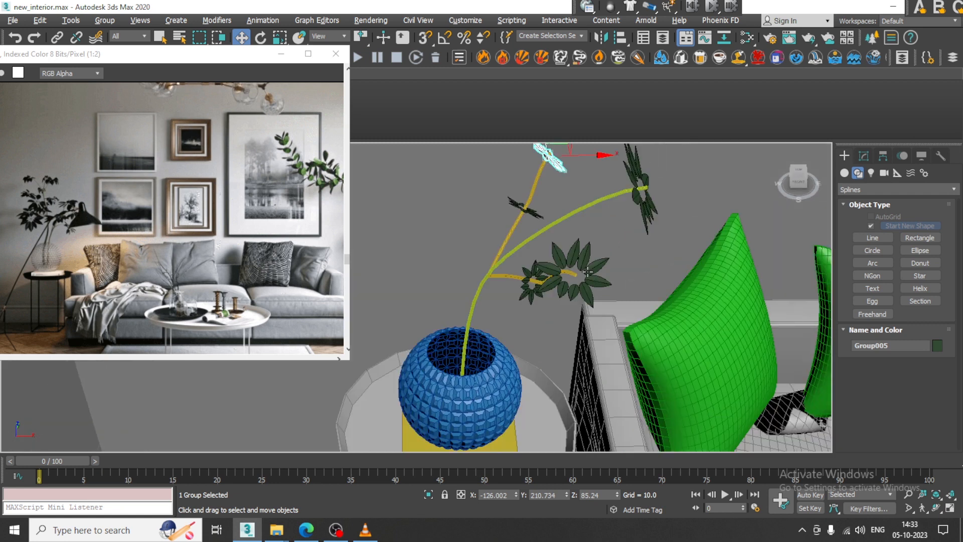
Mirror the main stem, the lower side branch and their leaf groups about the X axis as a copy.
scroll(594, 277, "up", 4)
left_click(594, 277)
left_click(441, 267, "ctrl")
left_click(470, 295, "ctrl")
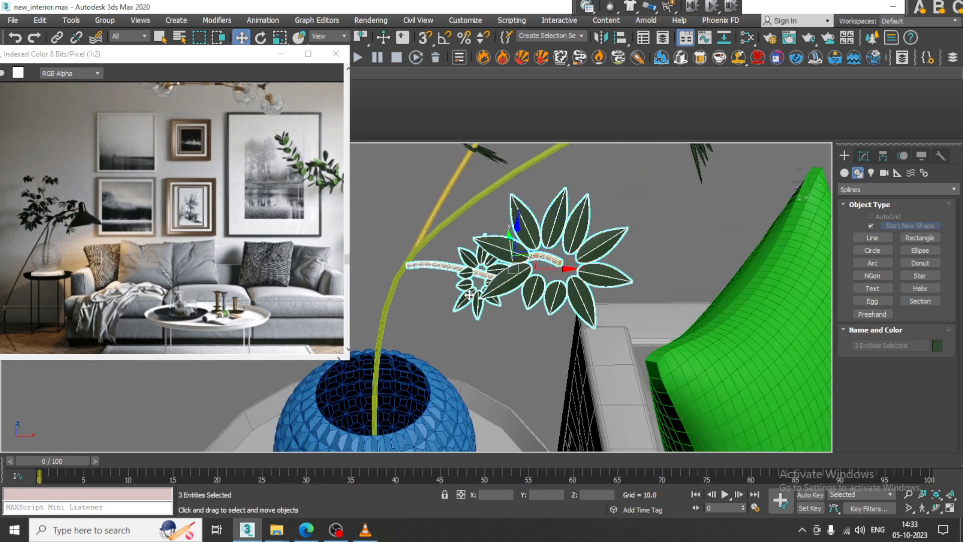
mouse_move(569, 218)
middle_mouse_down("alt")
mouse_move(586, 193)
mouse_move(586, 215)
middle_mouse_up("alt")
left_click(689, 184, "ctrl")
left_click(586, 182, "ctrl")
scroll(585, 182, "down", 4)
left_click(600, 39)
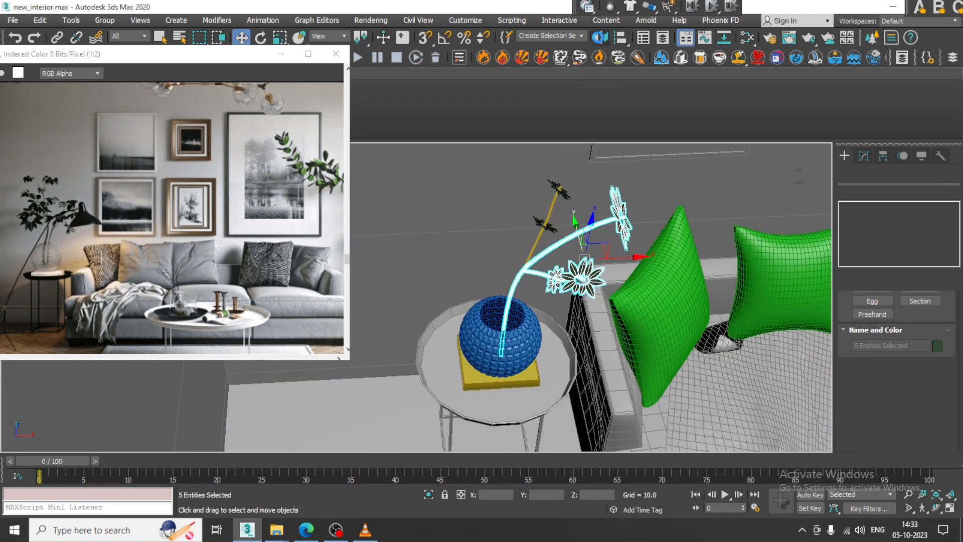
left_click(456, 204)
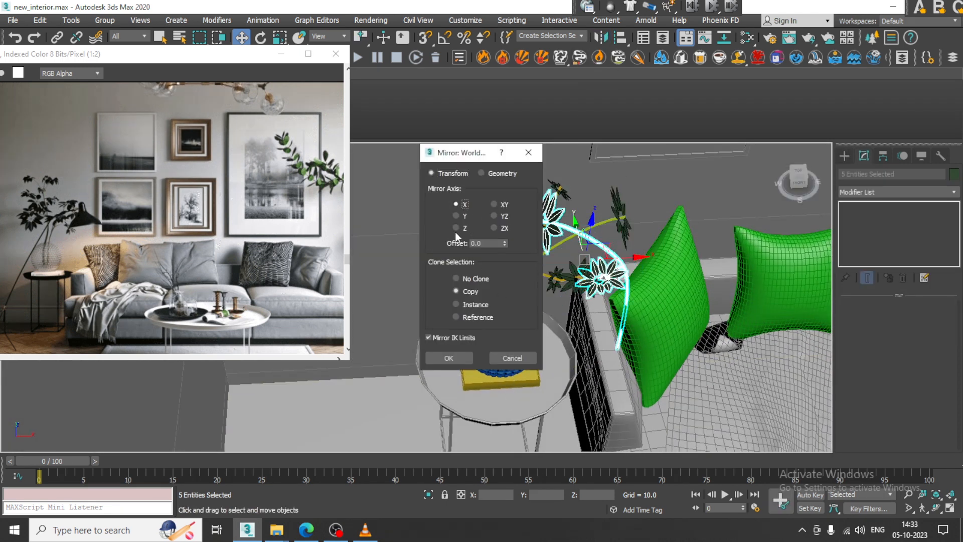
left_click(460, 359)
Move the mirrored stem's base into the vase opening and scale the mirrored branches along Y.
left_click_drag(637, 258, 509, 257)
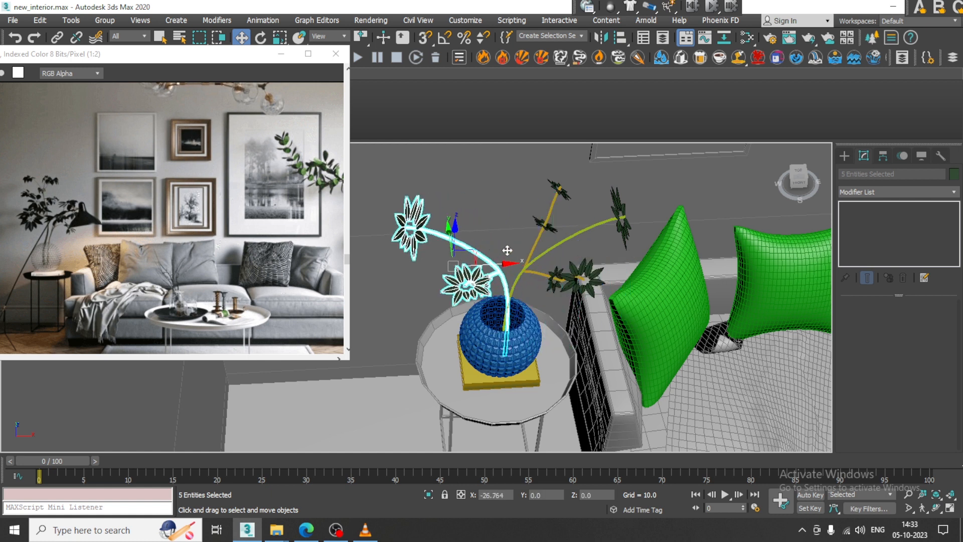
key("r")
left_click_drag(448, 267, 448, 284)
middle_click_drag(478, 250, 476, 236, "alt")
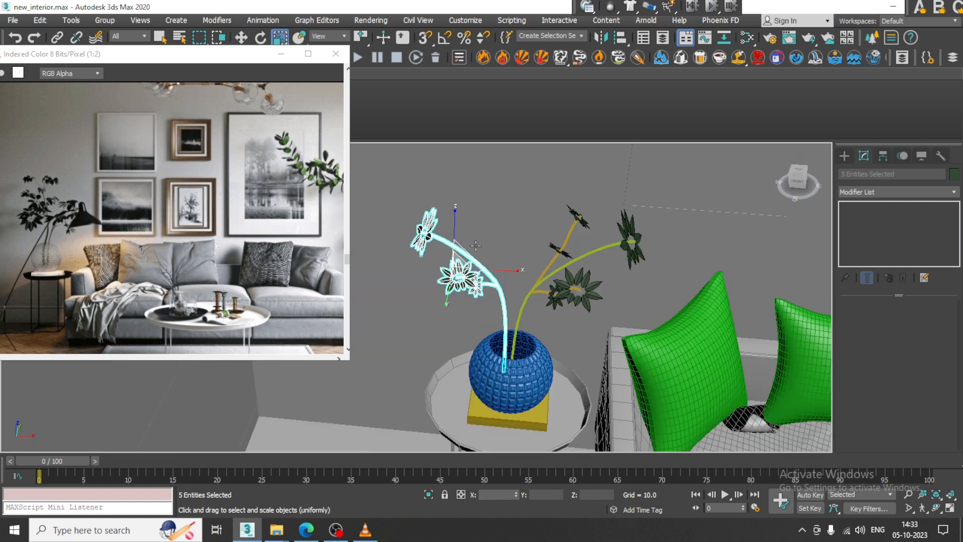
Rotate the mirrored branches slightly, shift them beside the original stem and lower them into the vase.
key("w")
key("e")
mouse_move(481, 292)
left_mouse_down()
mouse_move(535, 275)
mouse_move(480, 290)
left_mouse_up()
key("w")
key("e")
key("w")
middle_click_drag(434, 221, 487, 266, "alt")
left_click_drag(435, 234, 418, 222)
middle_click_drag(507, 261, 468, 211, "alt")
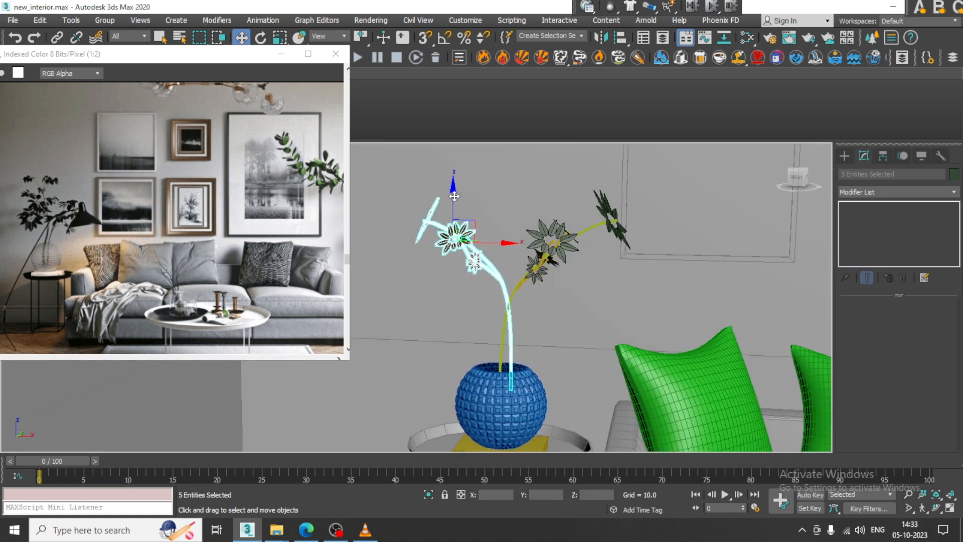
left_click_drag(454, 196, 454, 221)
Deselect the mirrored branches and examine the finished plant in the vase beside the sofa.
scroll(469, 304, "down", 5)
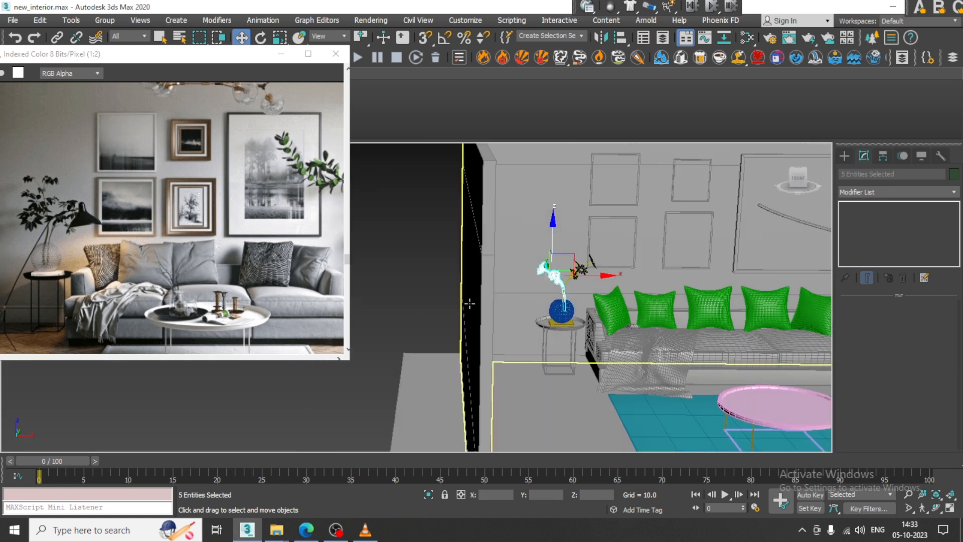
left_click(442, 301)
scroll(562, 308, "up", 3)
middle_click_drag(561, 309, 502, 324)
scroll(500, 281, "up", 5)
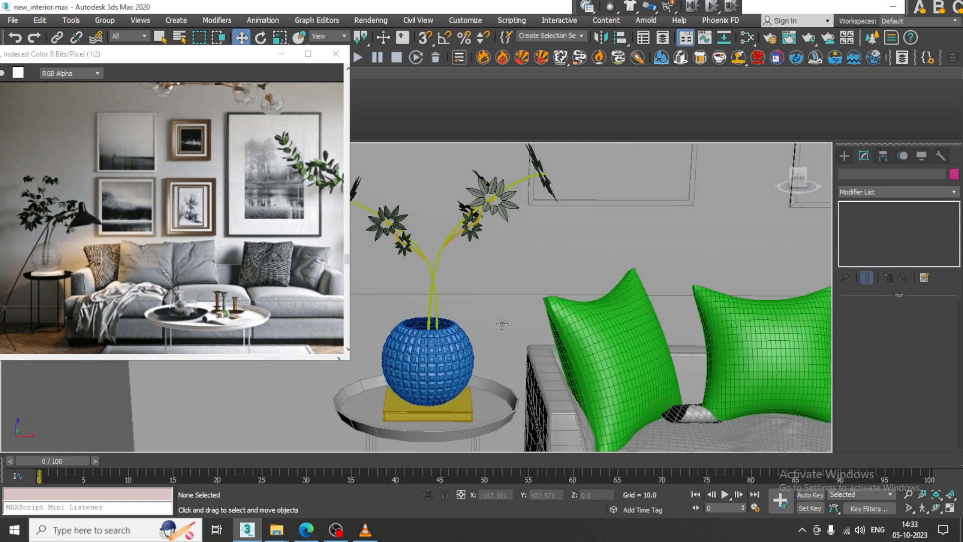
middle_click_drag(486, 271, 464, 232)
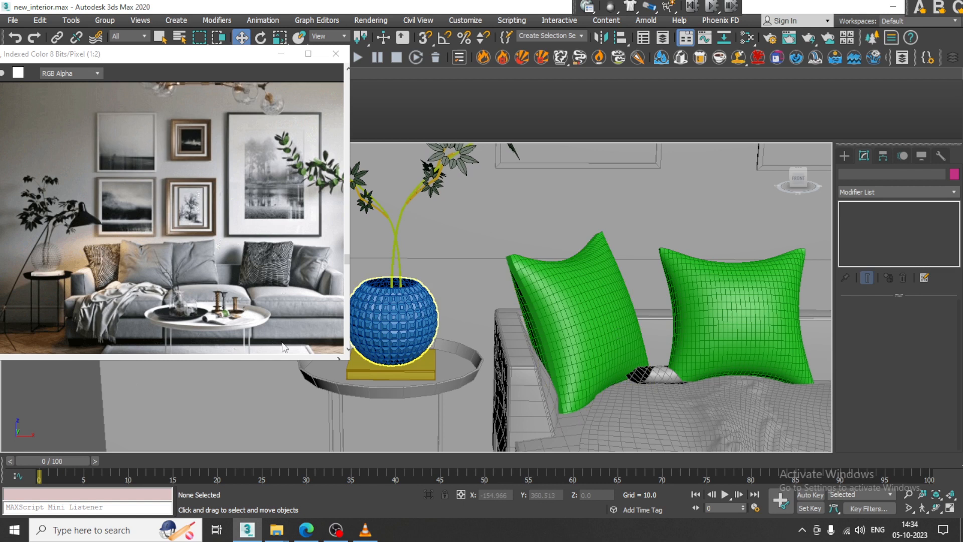
Compare the room with the reference image and study the tray and decorations on the coffee table.
scroll(83, 258, "down", 2)
middle_click_drag(151, 226, 140, 258)
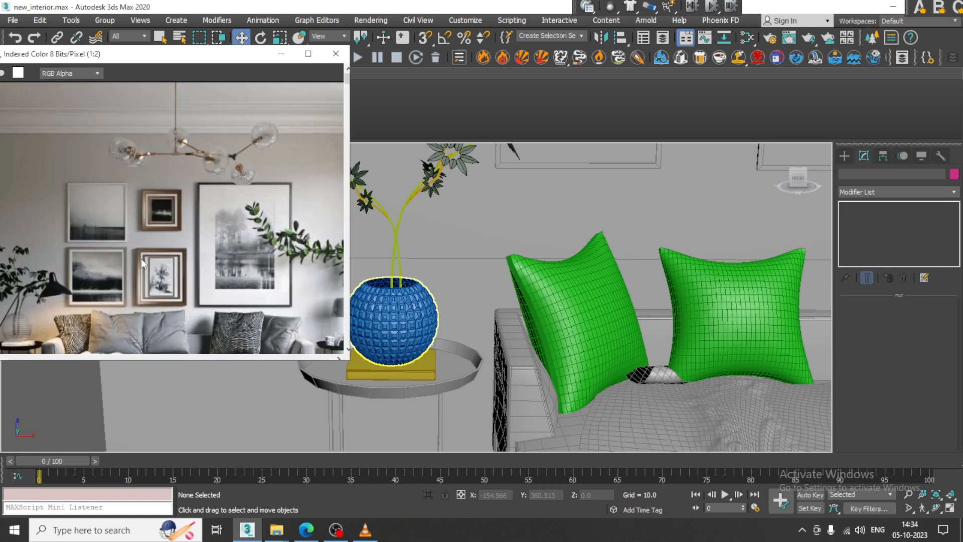
scroll(551, 267, "down", 2)
middle_click_drag(551, 267, 450, 250)
scroll(743, 279, "down", 2)
scroll(749, 275, "down", 3)
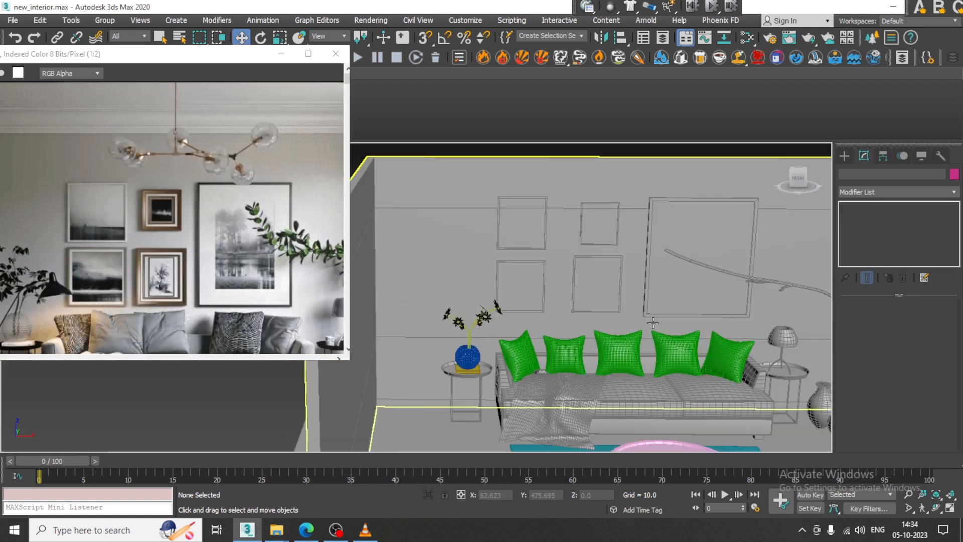
middle_click_drag(639, 281, 585, 297)
middle_click_drag(288, 222, 231, 197)
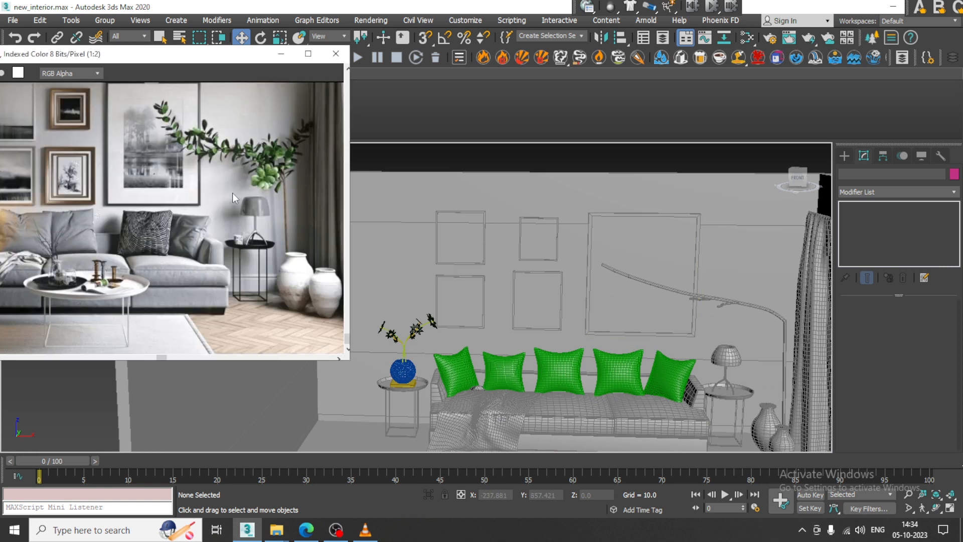
scroll(64, 268, "up", 1)
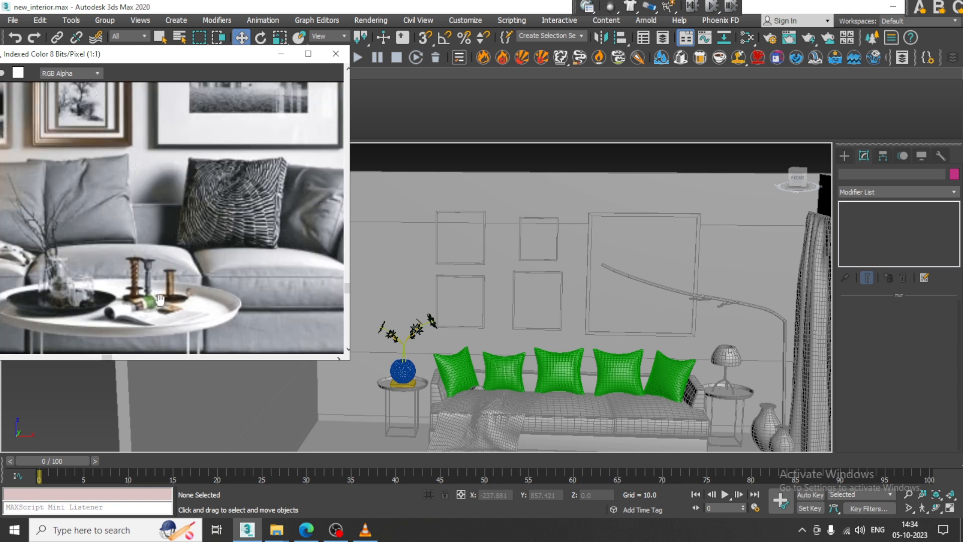
middle_click_drag(158, 300, 176, 228)
middle_click_drag(615, 373, 519, 310, "alt")
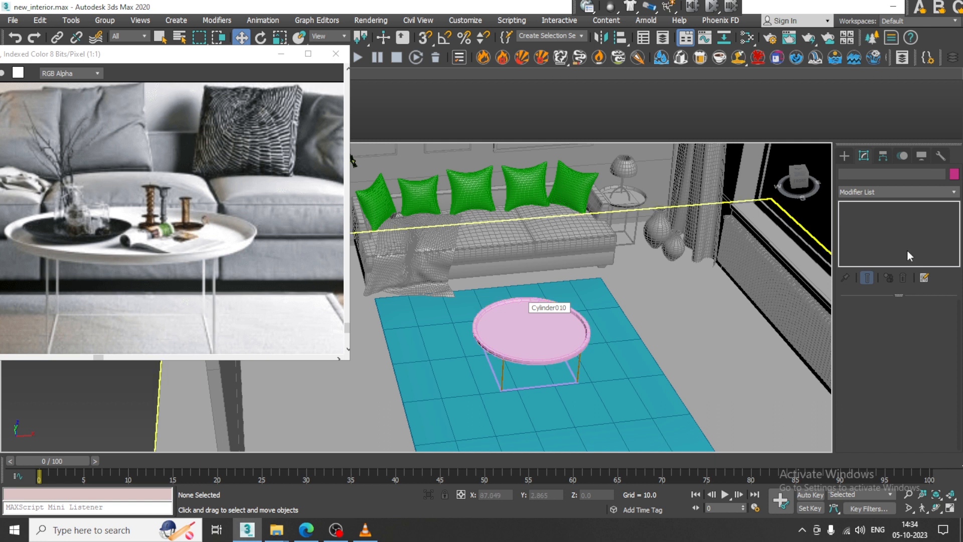
left_click(847, 155)
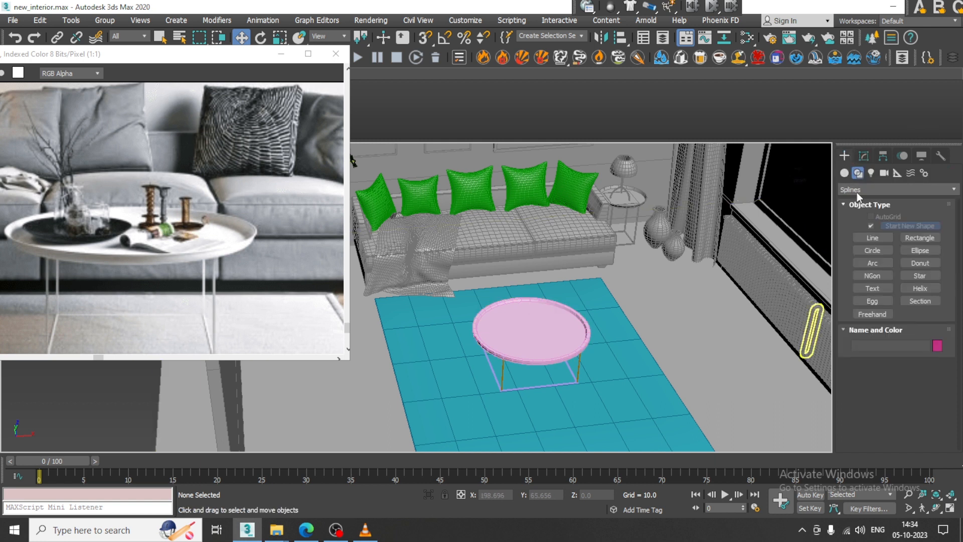
left_click(873, 253)
scroll(454, 279, "up", 5)
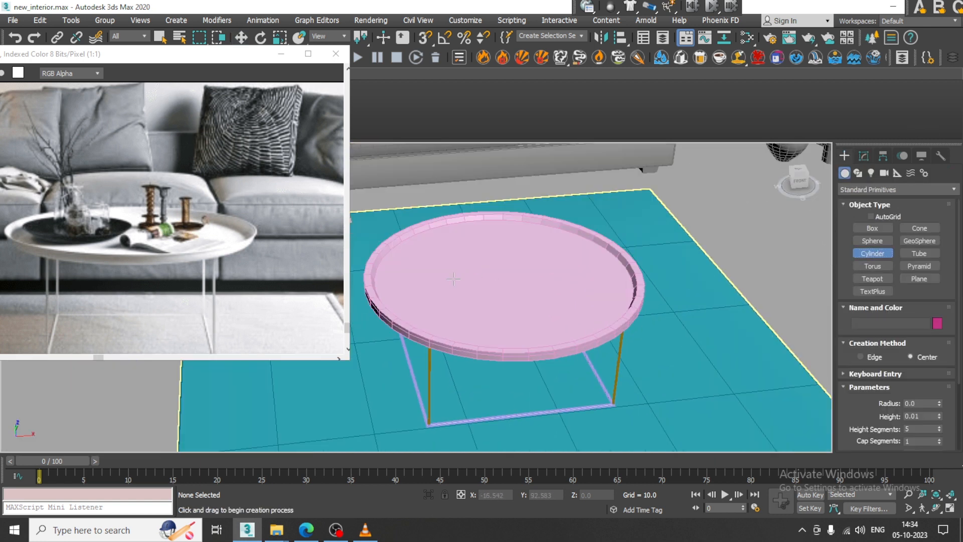
left_click_drag(453, 294, 486, 318)
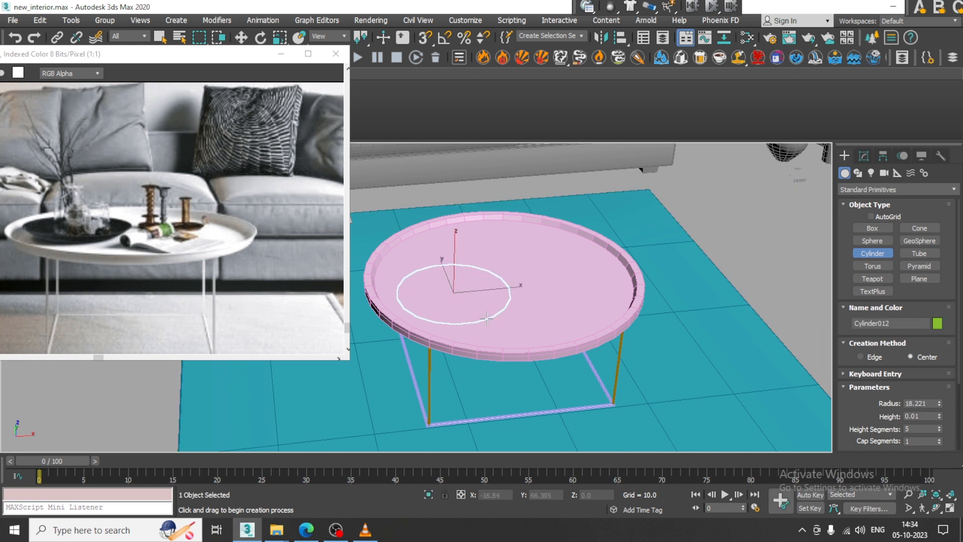
right_click(486, 318)
left_click(872, 217)
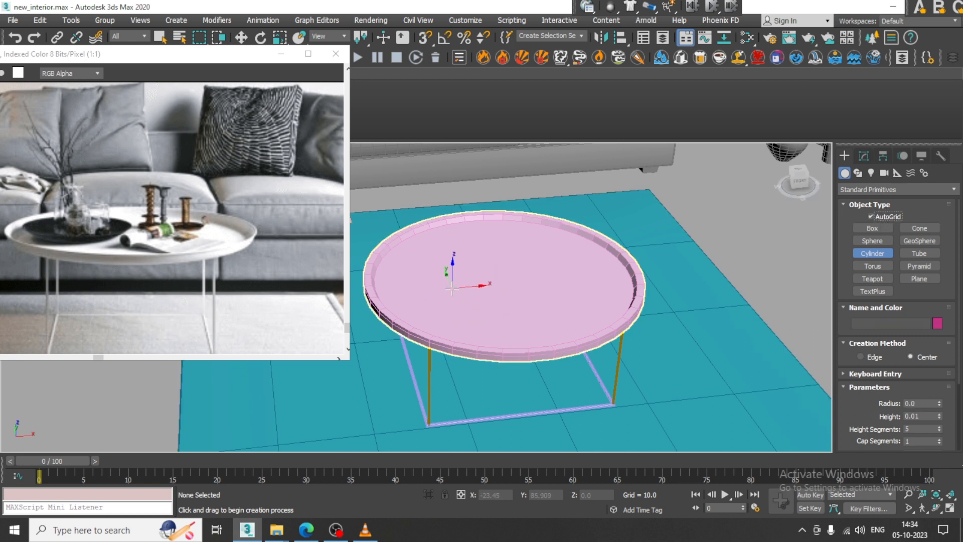
left_click_drag(452, 290, 509, 321)
left_click(498, 309)
key("w")
scroll(461, 280, "up", 4)
key("Delete")
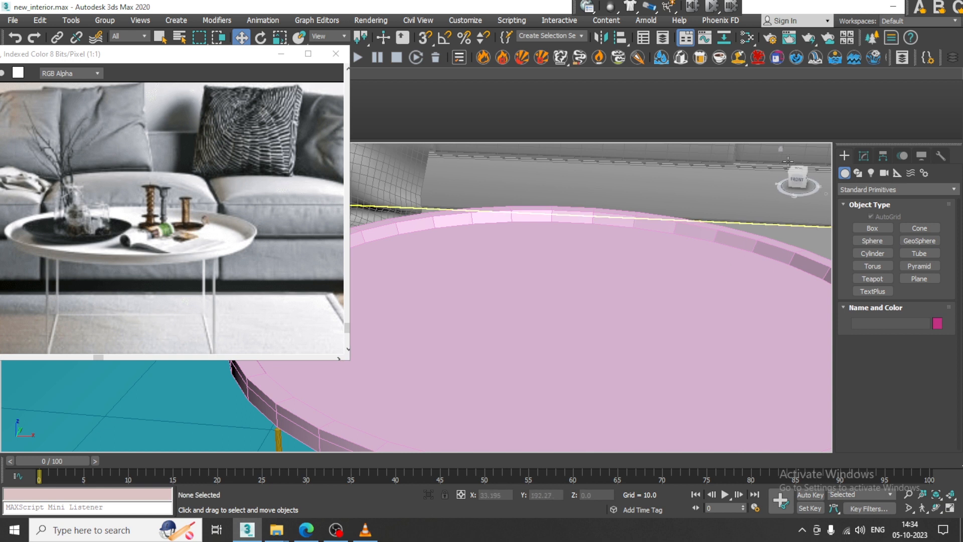
Draw an open tray profile about 23 units wide at coffee-table height in the front view, with a short slanted rim and flat base.
left_click(857, 175)
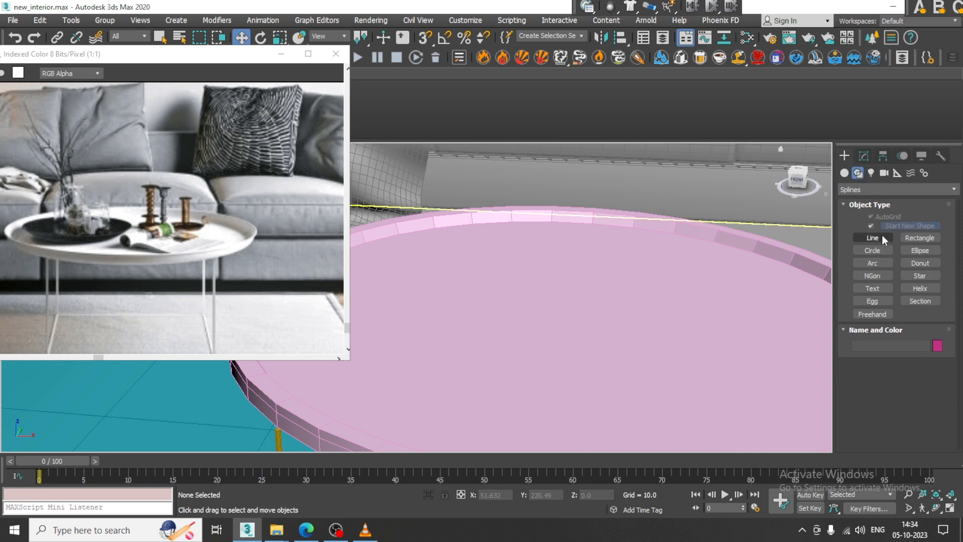
left_click(882, 236)
key("alt+w")
right_click(696, 241)
key("alt+w")
scroll(626, 257, "down", 2)
middle_click_drag(668, 294, 519, 214)
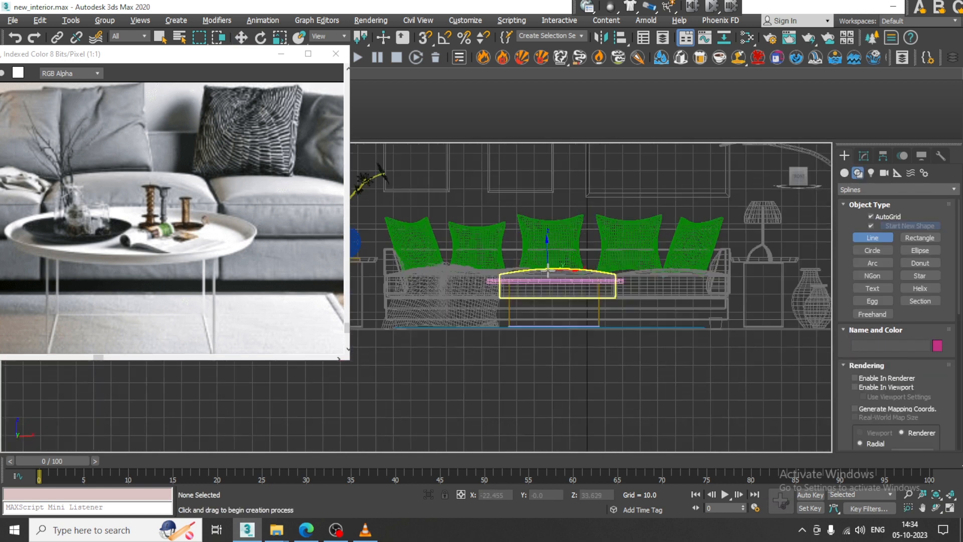
scroll(549, 267, "up", 4)
scroll(489, 285, "up", 4)
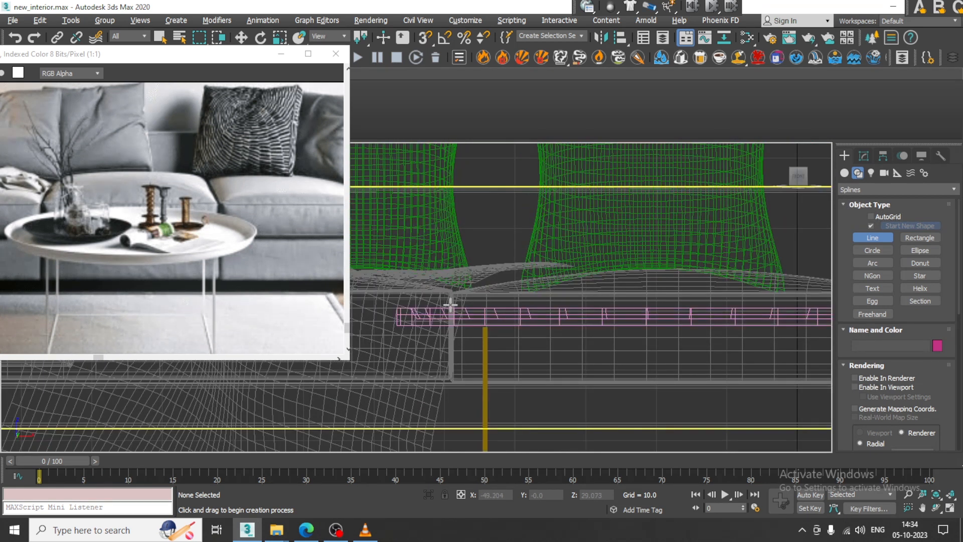
left_click(450, 291)
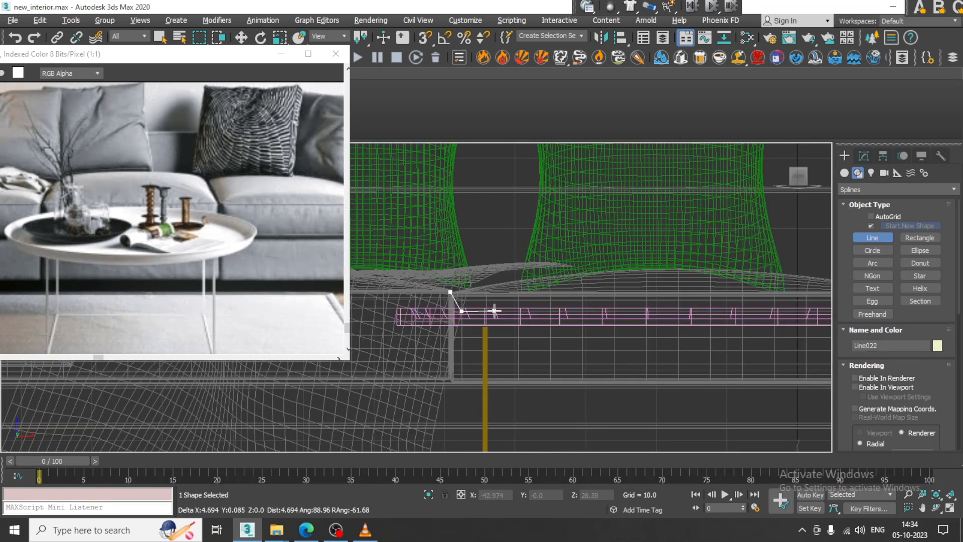
left_click(615, 314)
right_click(614, 314)
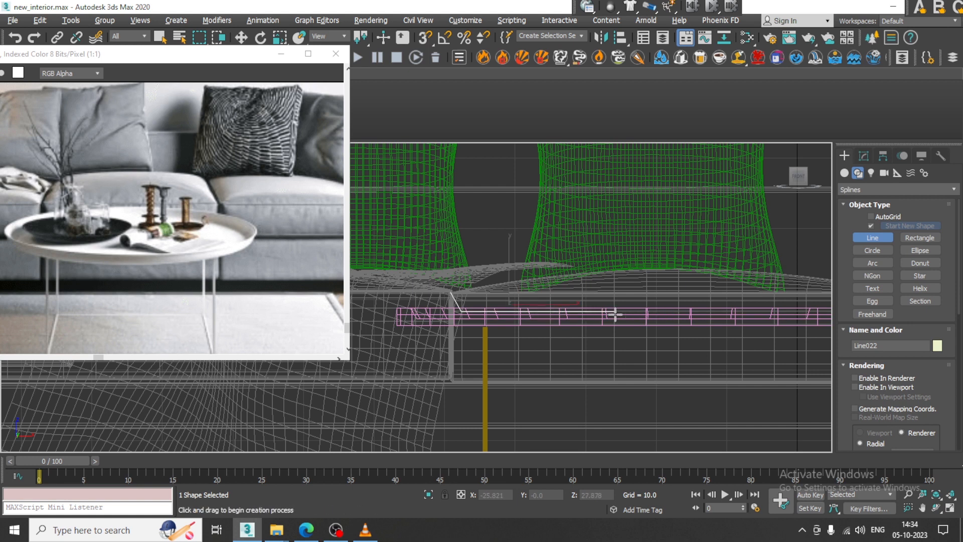
right_click(614, 315)
Apply a Lathe modifier to the open tray profile line.
key("alt+w")
middle_click_drag(668, 404, 743, 351)
key("alt+w")
scroll(667, 391, "down", 5)
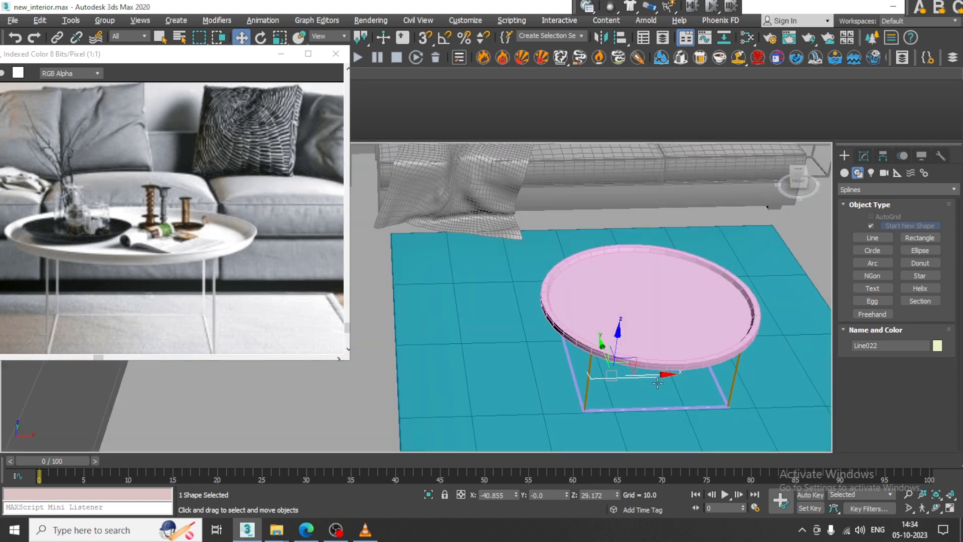
left_click(864, 155)
left_click(889, 190)
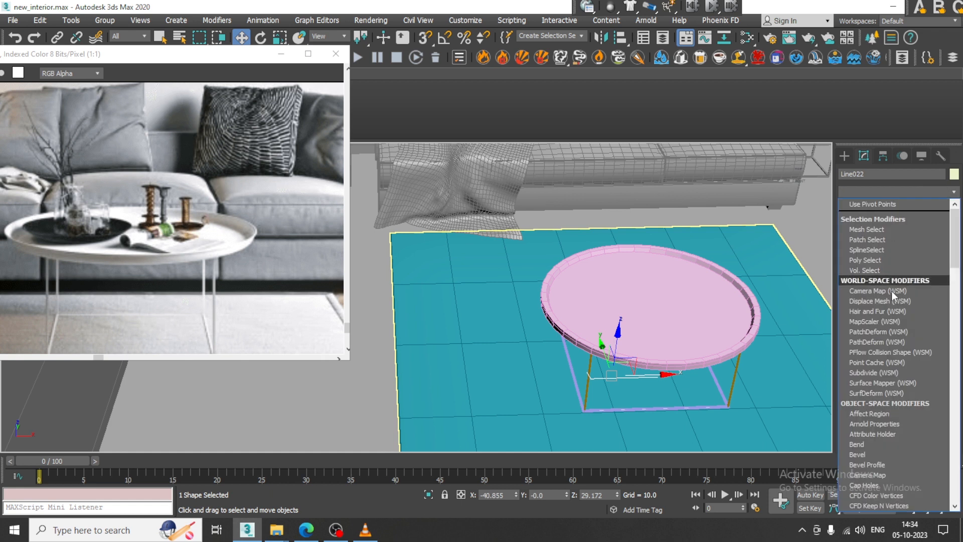
key("l")
key("Return")
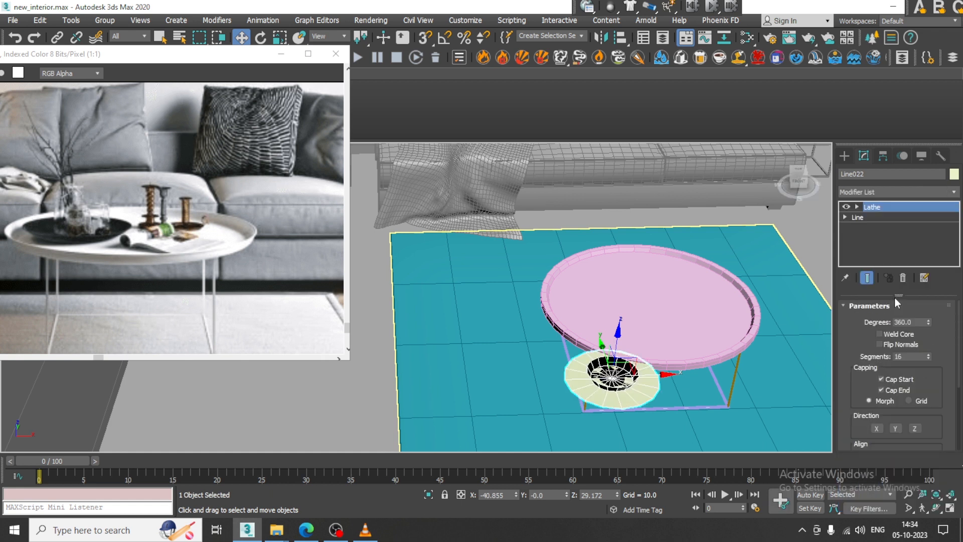
Revolve the tray profile around the Y direction and align the lathe axis to Max to form a closed dish.
left_click(917, 430)
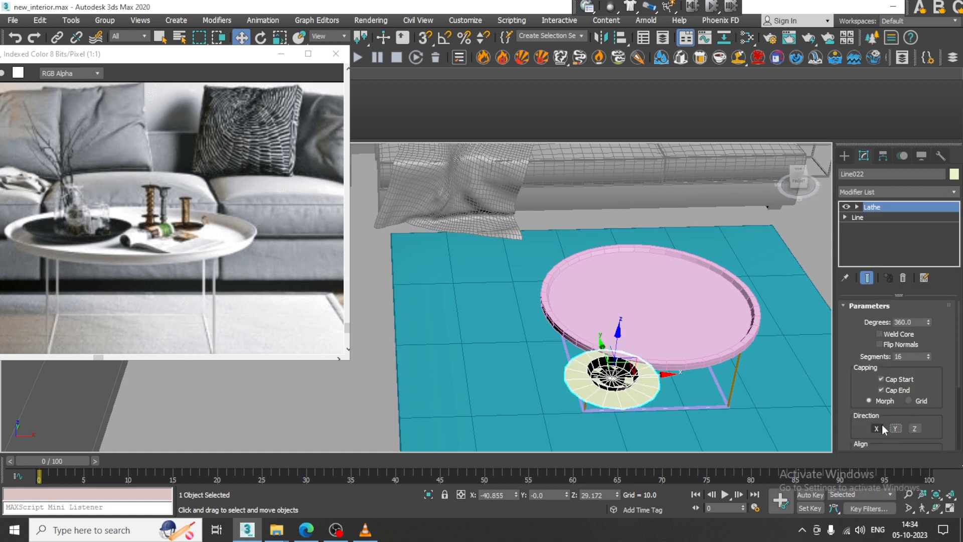
left_click(877, 428)
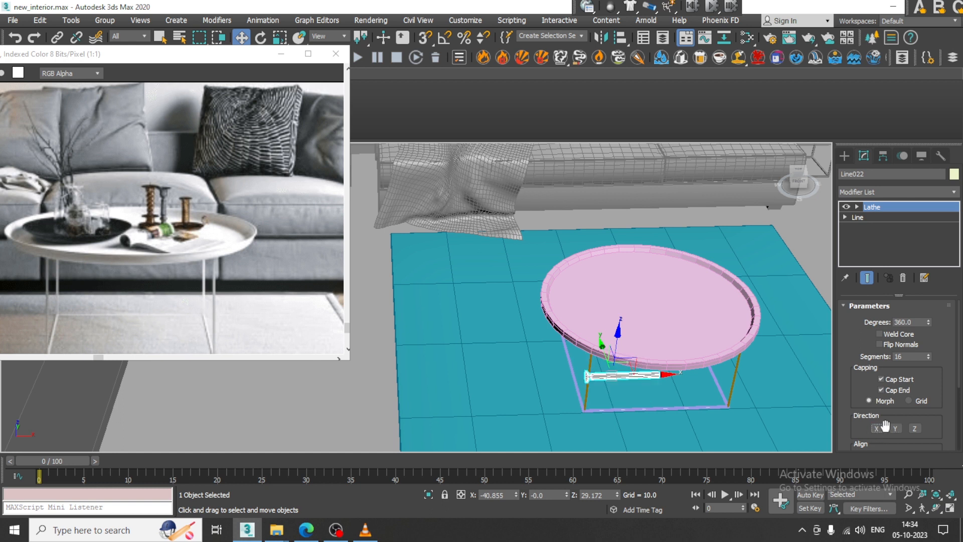
left_click(895, 429)
scroll(903, 401, "down", 3)
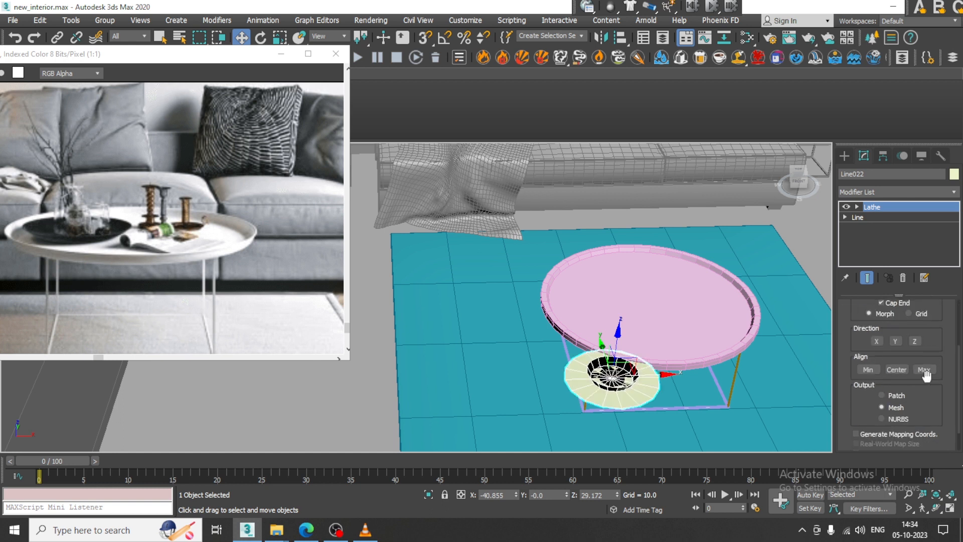
left_click(924, 369)
Scale the lathed tray down and move it onto the coffee table's top.
middle_click_drag(656, 351, 615, 387, "alt")
key("r")
left_click_drag(615, 387, 616, 409)
key("w")
left_click_drag(582, 359, 497, 286)
Give the tray thickness with a Shell modifier, using an inner amount of 0 and an outer amount of 0.21.
scroll(543, 301, "up", 5)
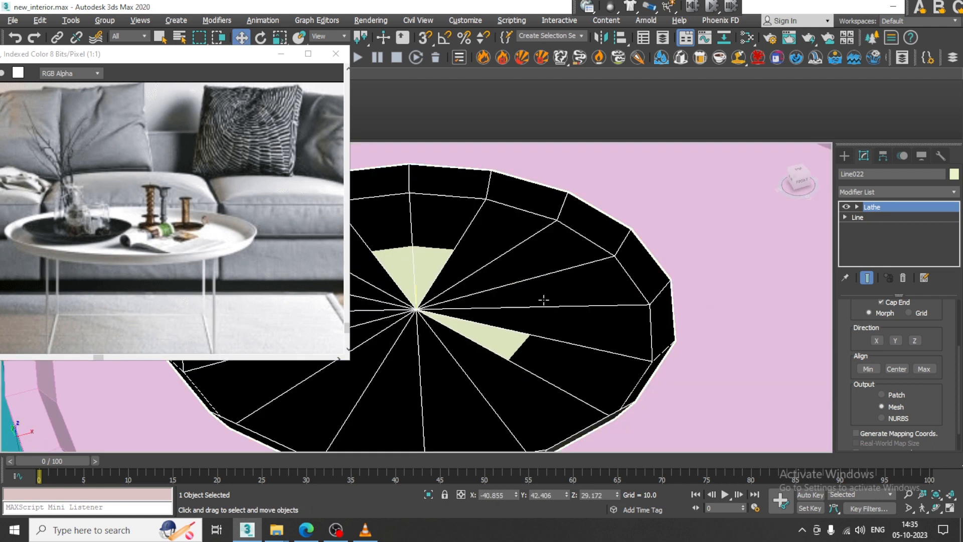
mouse_move(544, 301)
middle_mouse_down("alt")
mouse_move(539, 281)
mouse_move(534, 300)
middle_mouse_up("alt")
scroll(535, 300, "up", 3)
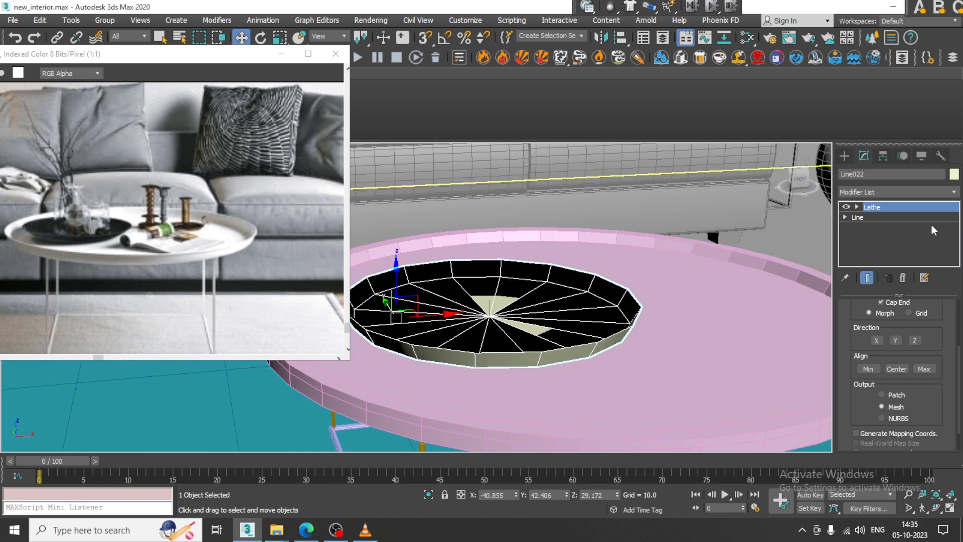
left_click(880, 190)
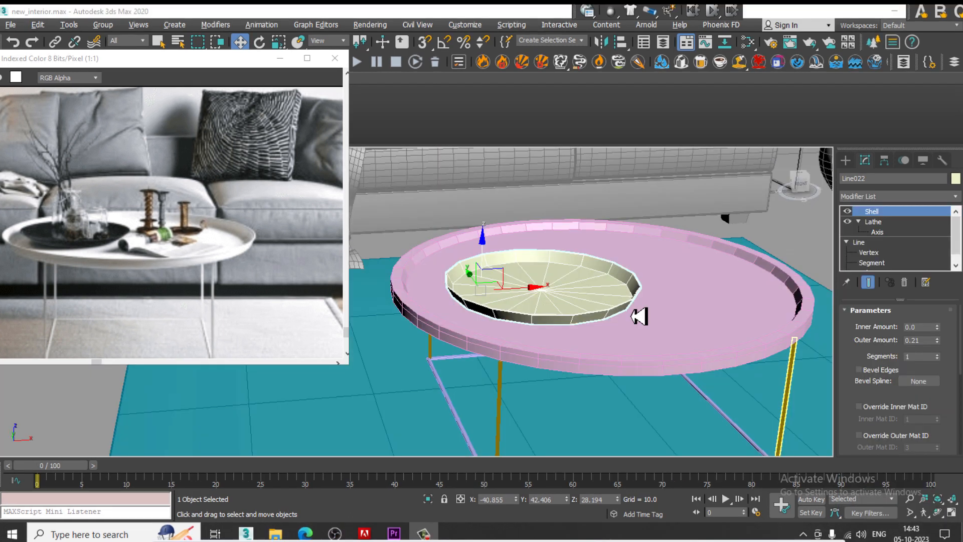
Shift the reference image aside and compare the tray on the coffee table with it.
scroll(659, 349, "down", 8)
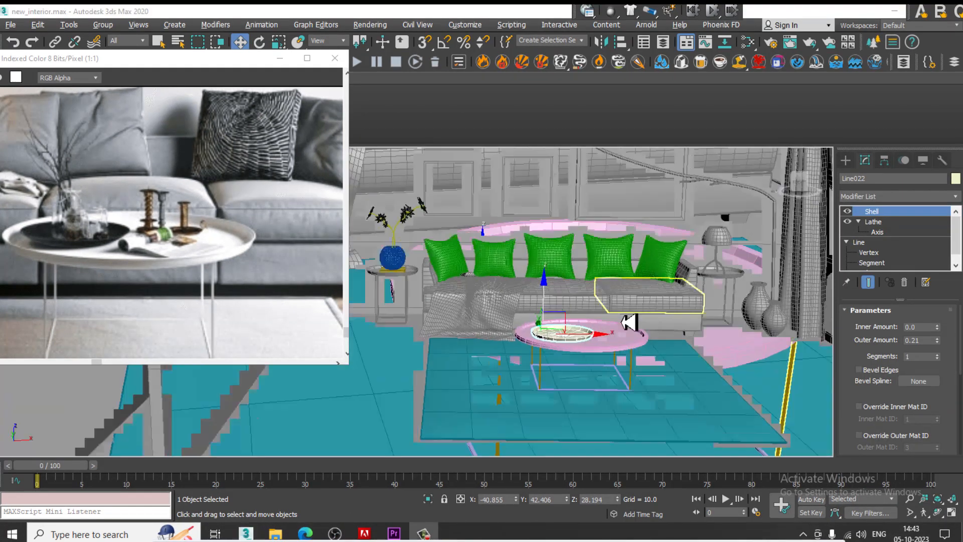
mouse_move(652, 343)
middle_mouse_down()
mouse_move(634, 330)
mouse_move(652, 344)
mouse_move(631, 349)
mouse_move(645, 355)
mouse_move(654, 333)
mouse_move(649, 357)
middle_mouse_up()
scroll(576, 353, "up", 3)
left_click_drag(187, 71, 127, 84)
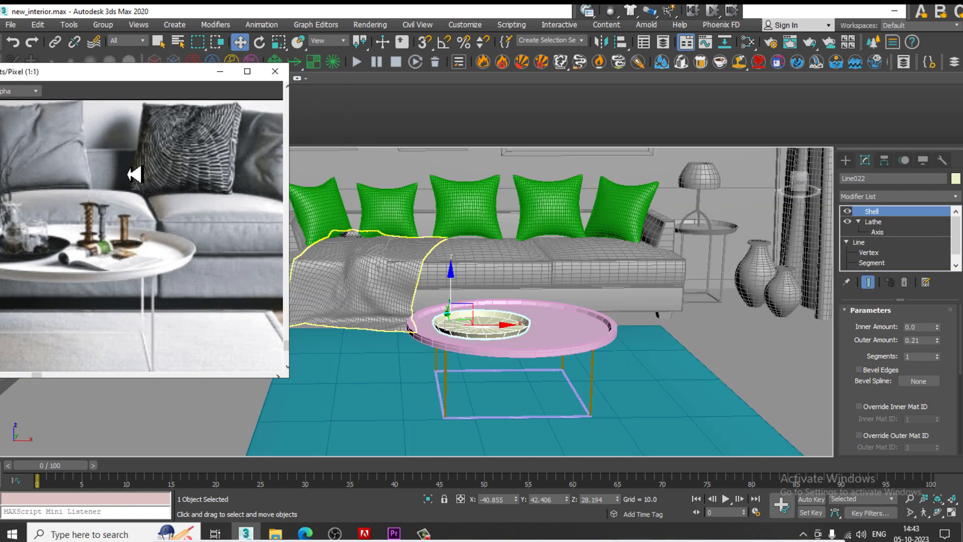
mouse_move(526, 303)
middle_mouse_down("alt")
mouse_move(572, 305)
mouse_move(527, 304)
middle_mouse_up("alt")
scroll(562, 288, "down", 3)
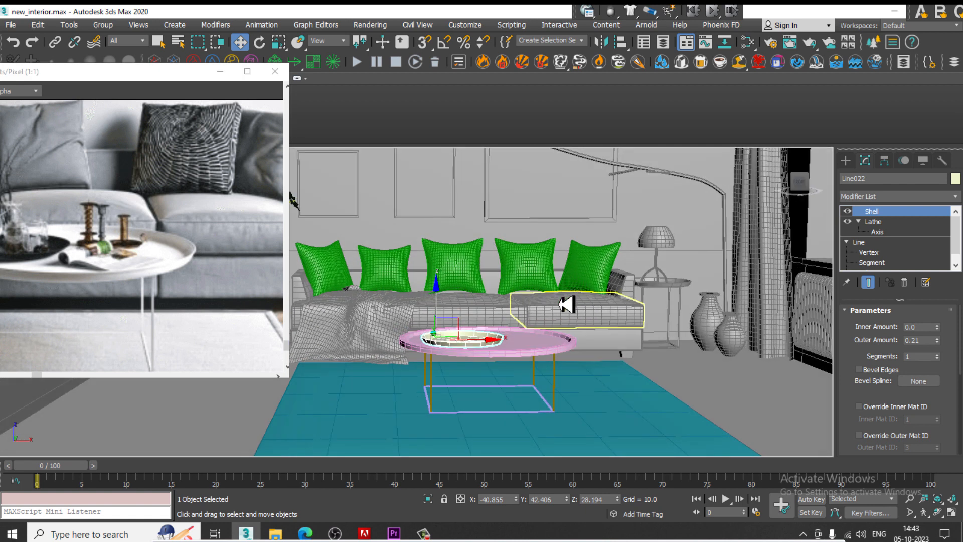